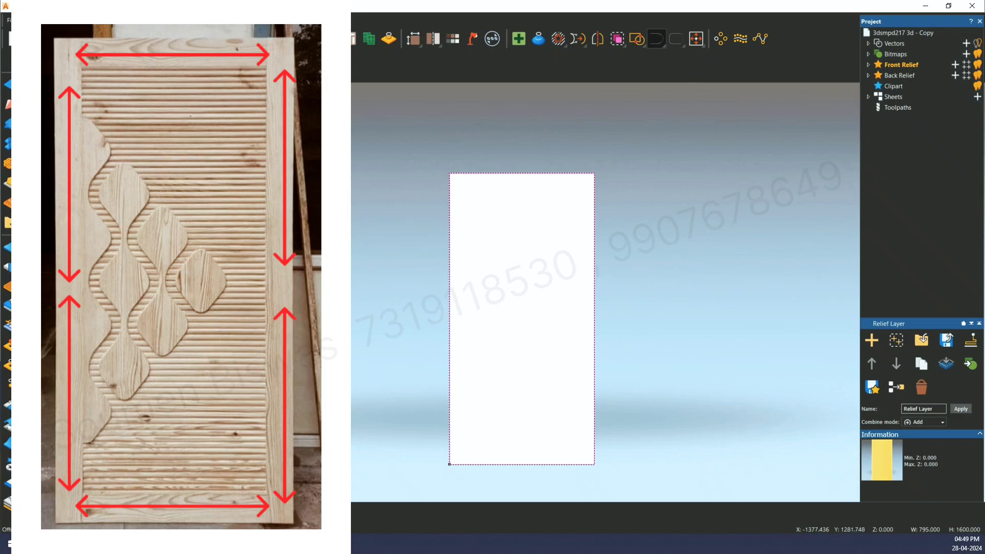
- Offset the door outline inwards by 101.6 mm with radiused corners, keeping the original vector
left_click(270, 58)
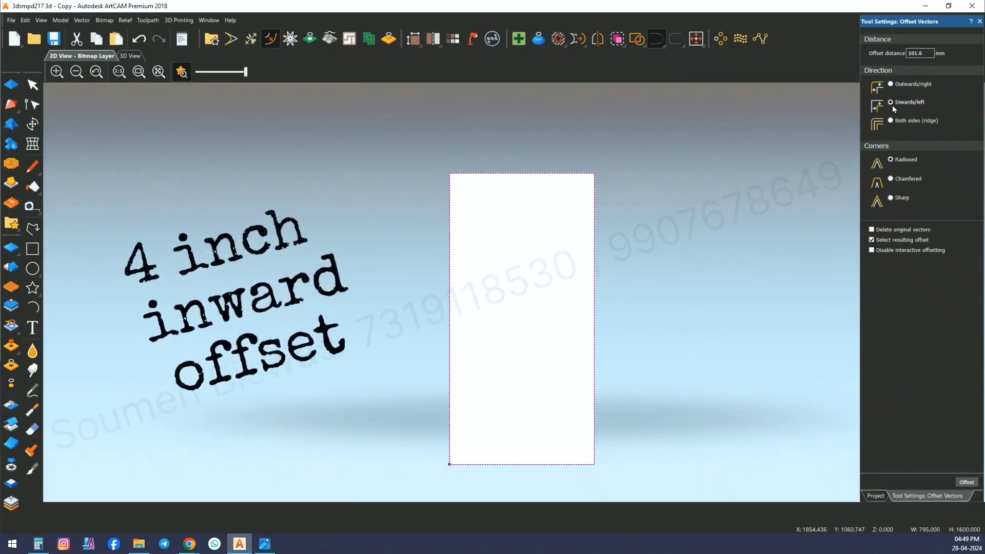
left_click(963, 485)
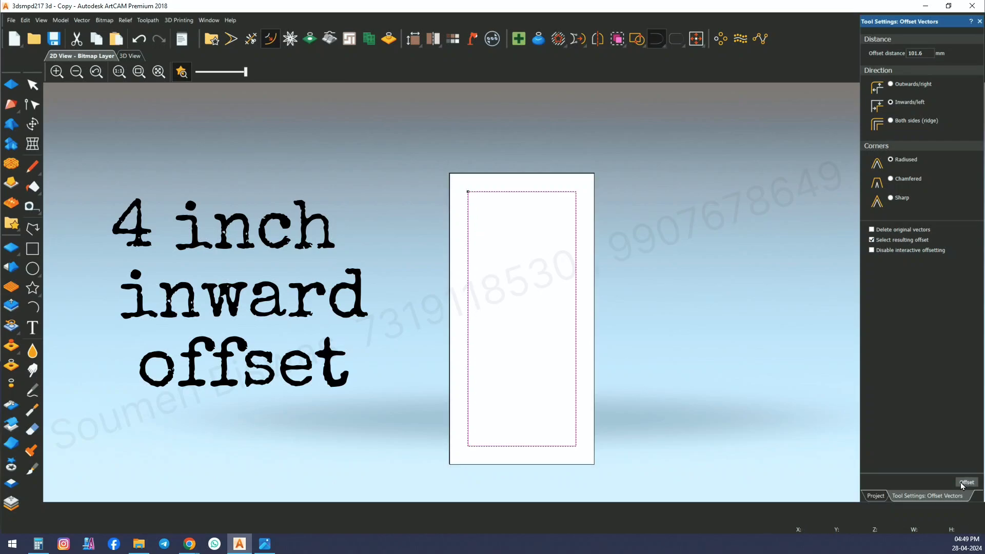
left_click(705, 356)
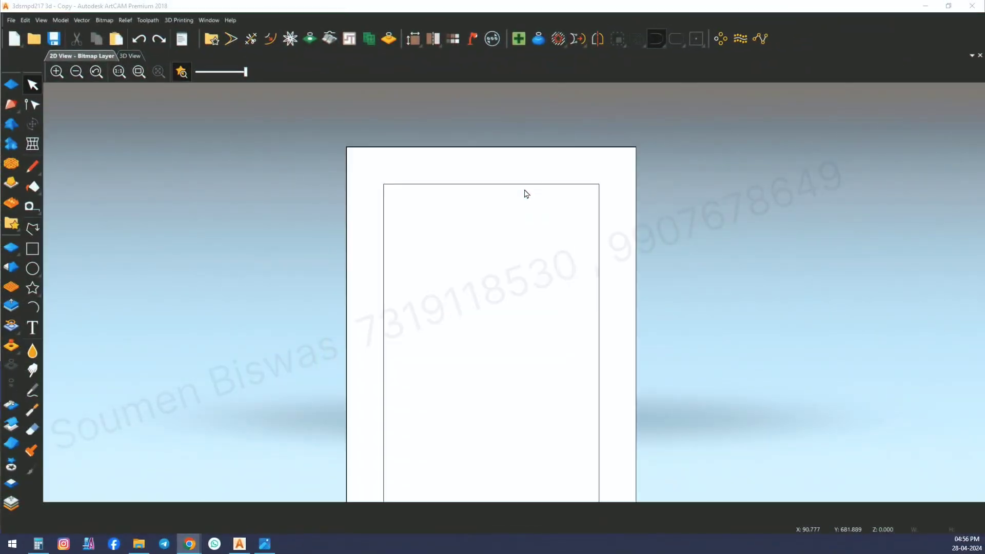
- Draw a thin horizontal rectangle about 878 mm wide and 15 mm high along the inner rectangle's top edge
left_click(32, 249)
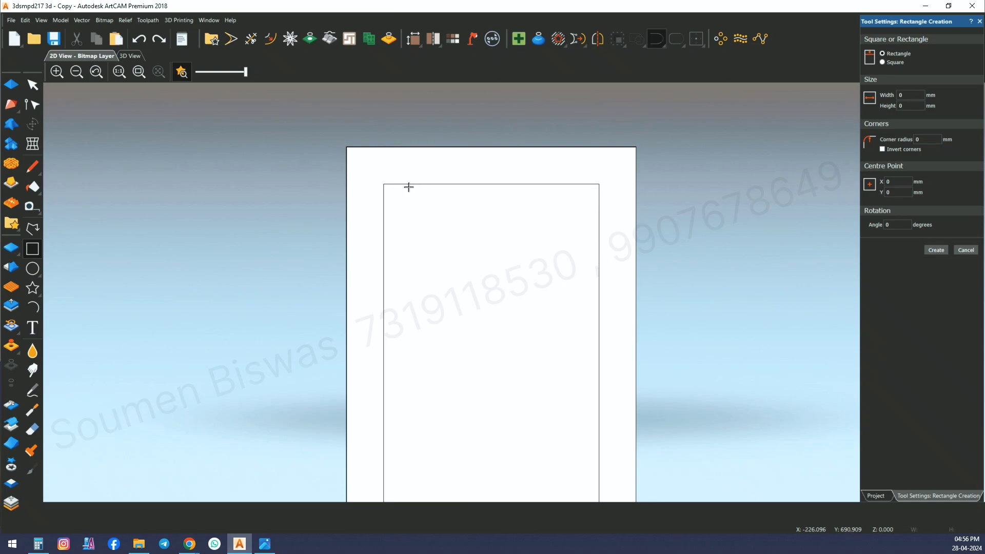
left_click_drag(411, 185, 730, 190)
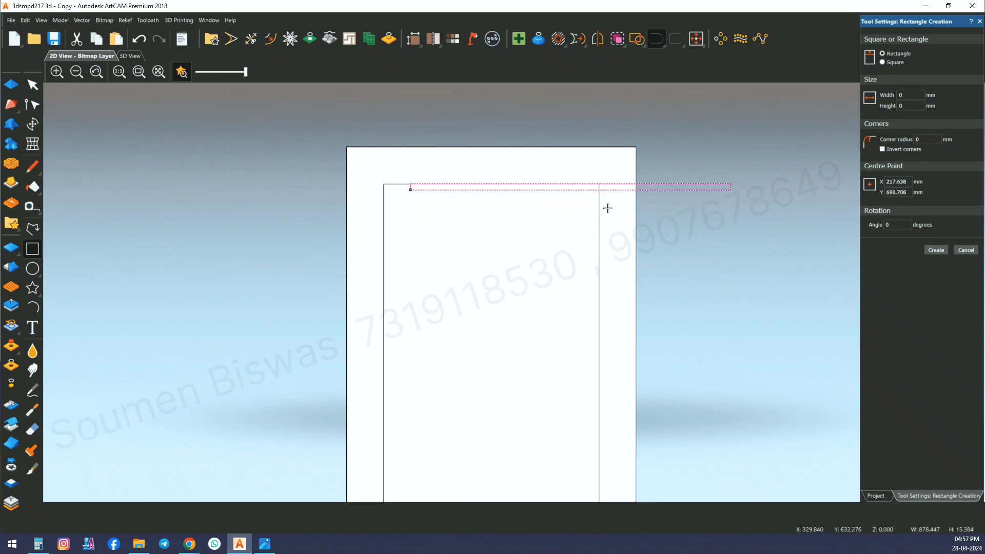
scroll(608, 208, "down", 2)
key("Escape")
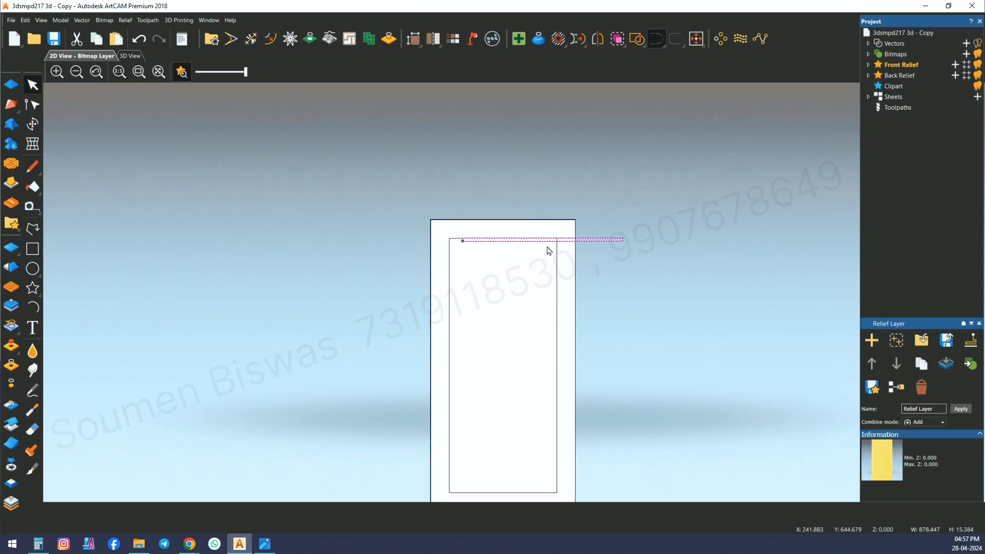
- Mirror copies of the thin strip downward repeatedly to build a stack about 154 mm high
left_click(598, 39)
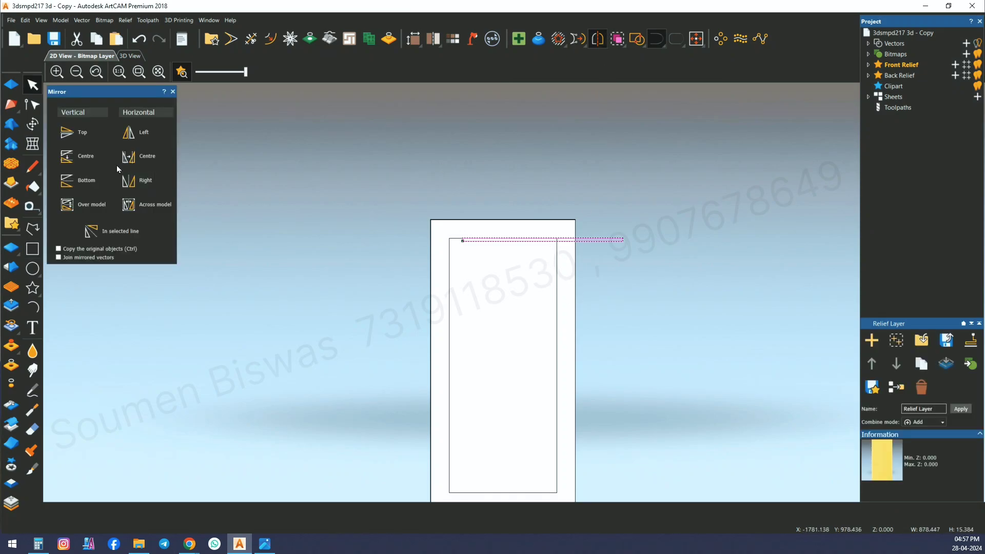
left_click(89, 184, "ctrl")
left_click(88, 184, "ctrl")
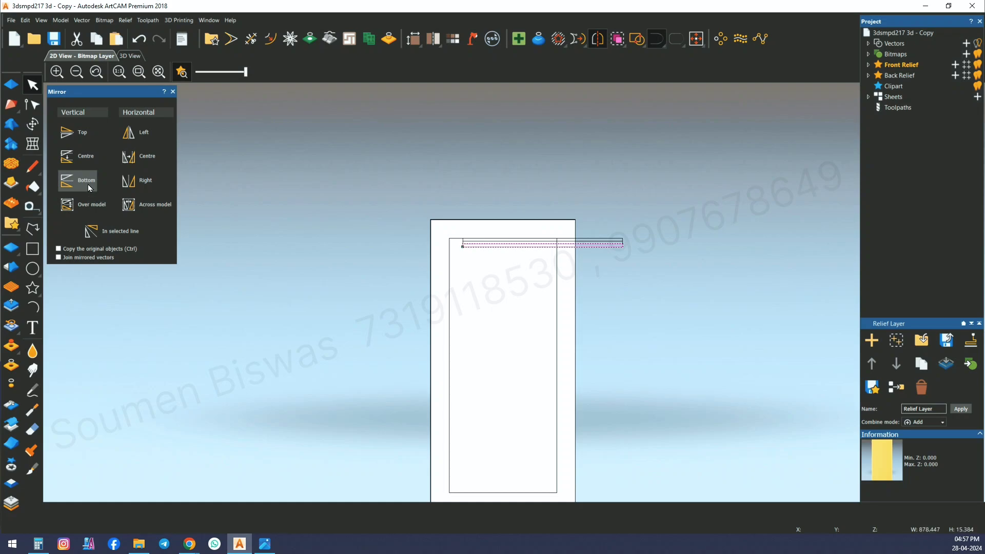
left_click(89, 183, "ctrl")
left_click(89, 184, "ctrl")
left_click(88, 183, "ctrl")
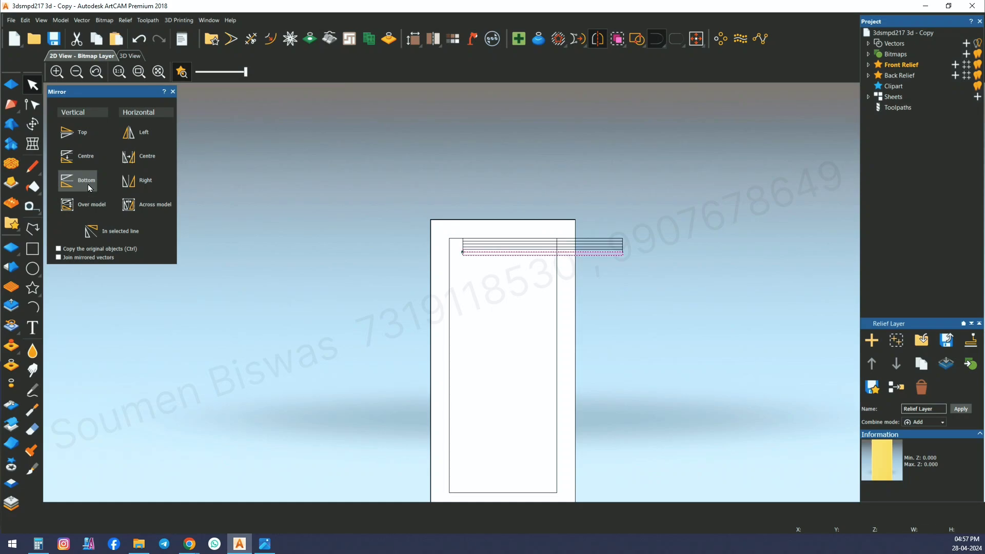
left_click(87, 183, "ctrl")
left_click(87, 183, "ctrl")
left_click(87, 184, "ctrl")
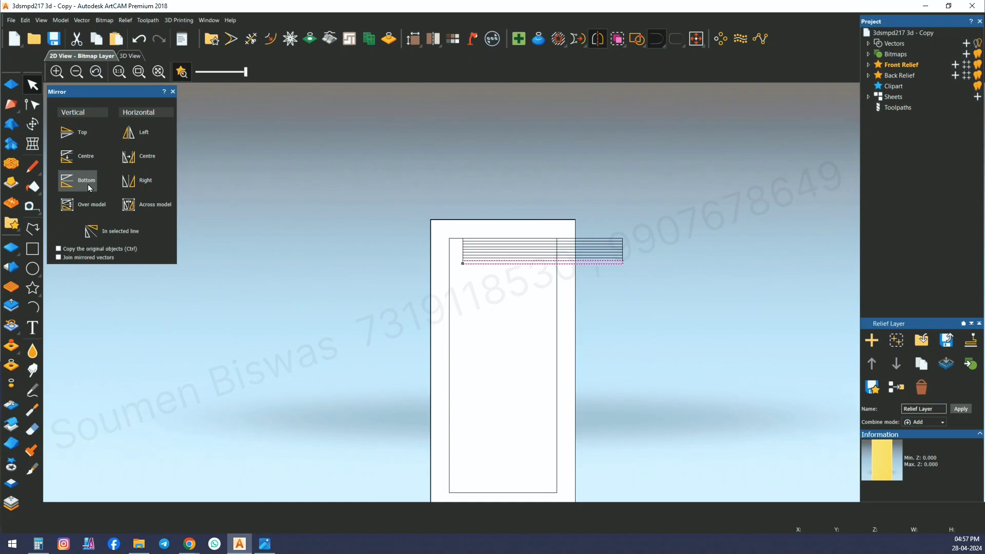
- Select the whole stack of strips and mirror copies of it downward until the strips span about 1077 mm
left_click(686, 359)
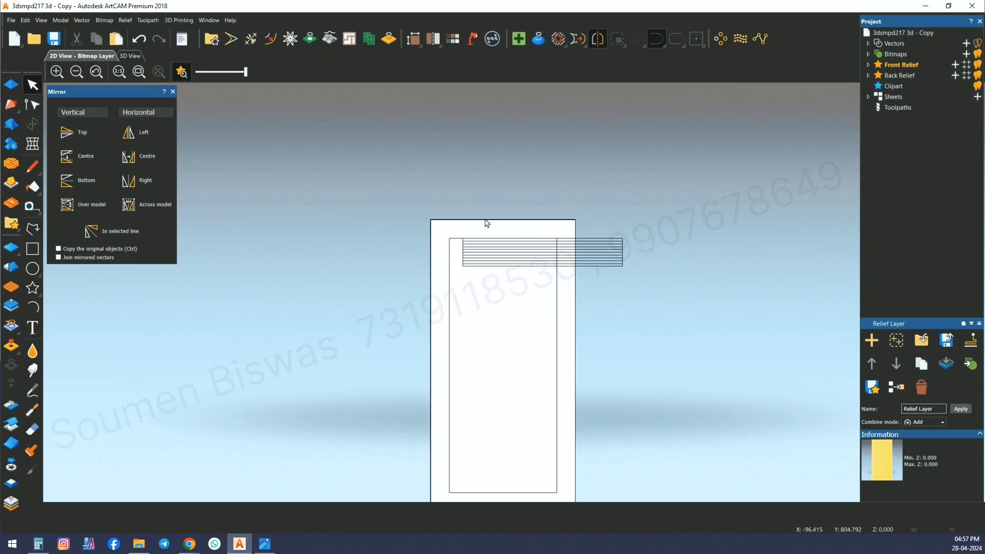
mouse_move(456, 230)
left_mouse_down()
mouse_move(469, 245)
mouse_move(661, 294)
left_mouse_up()
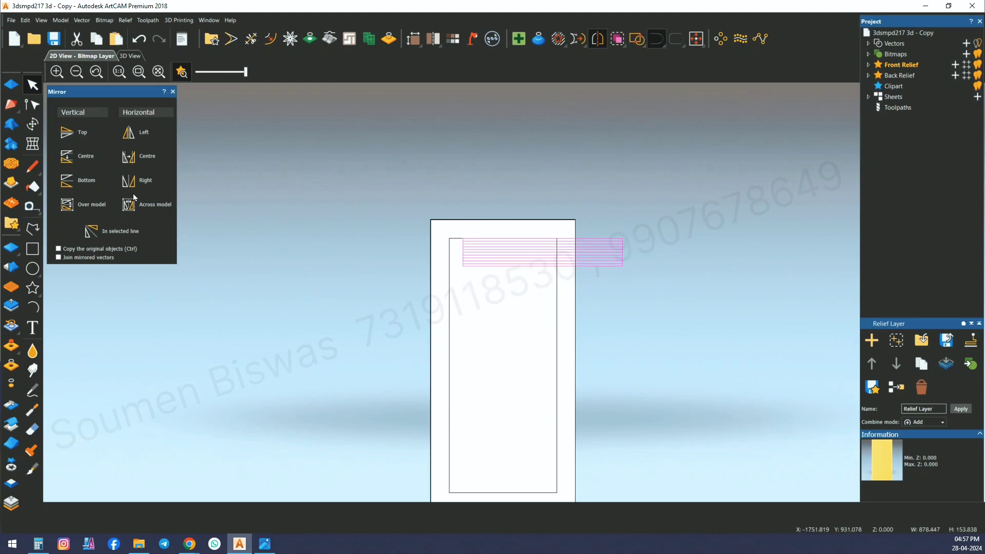
left_click(86, 181)
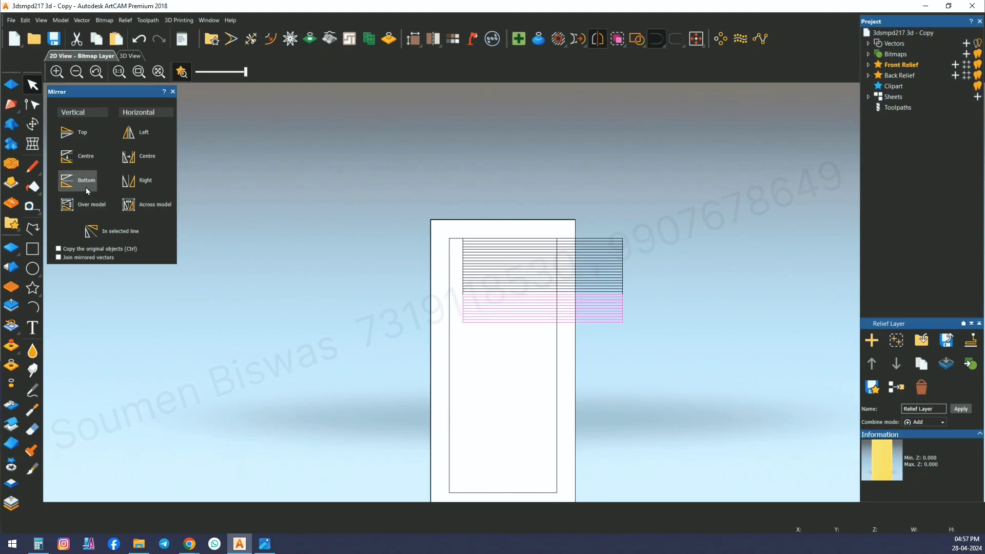
left_click(86, 188, "ctrl")
left_click(86, 188, "ctrl")
left_click(86, 188, "ctrl")
left_click(85, 188, "ctrl")
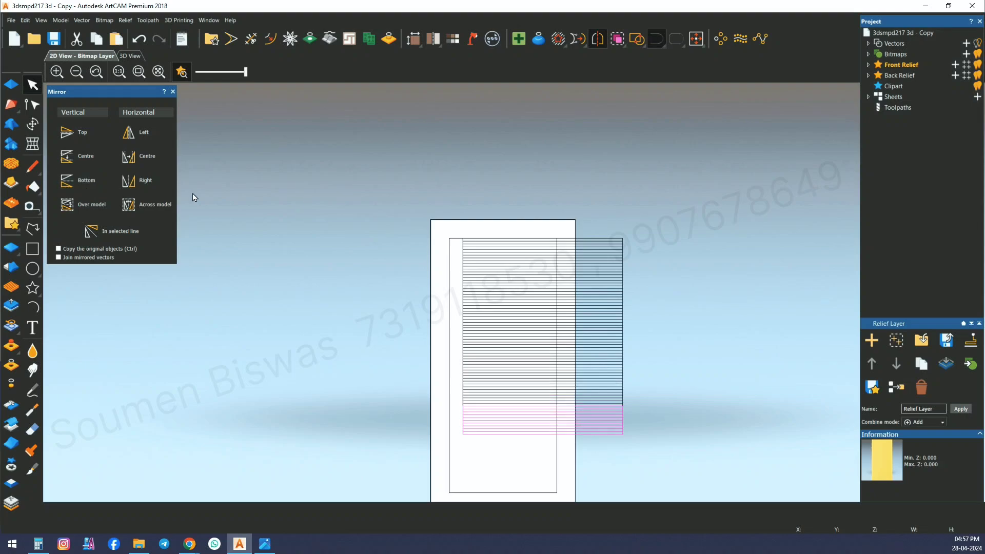
- Group all the horizontal strips and move the group aside so the inner rectangle's vertical edge is clear
left_click_drag(455, 229, 635, 448)
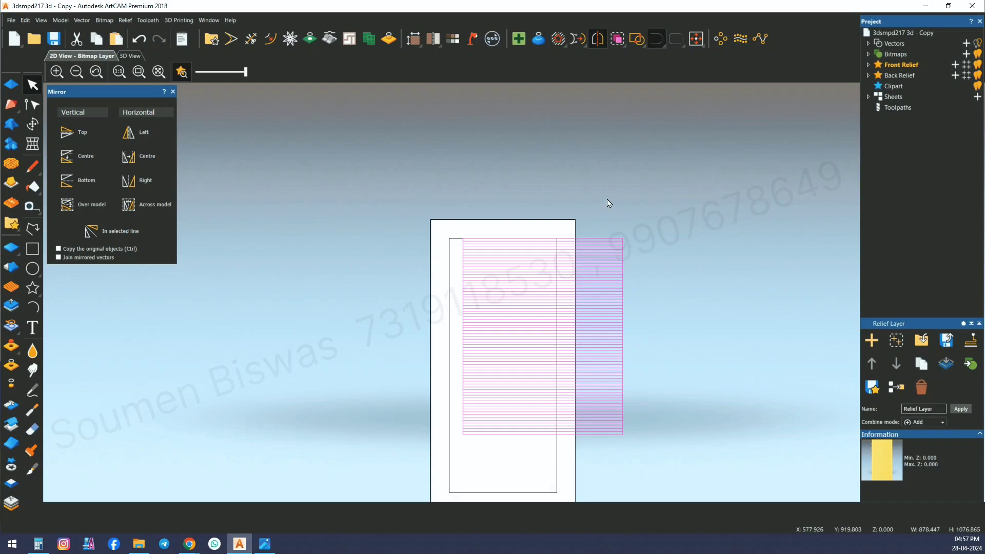
right_click(602, 283)
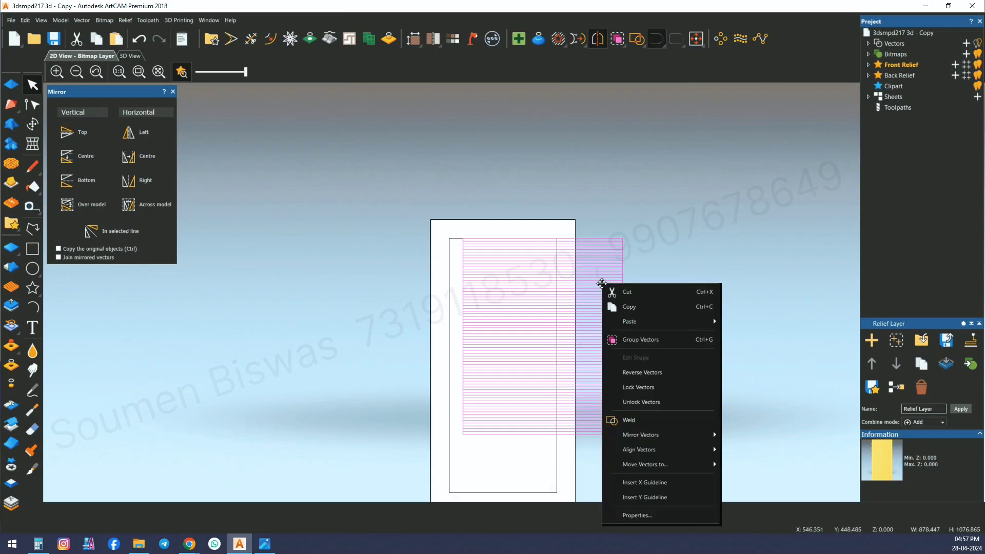
left_click(655, 340)
scroll(653, 346, "down", 2)
scroll(546, 385, "up", 2)
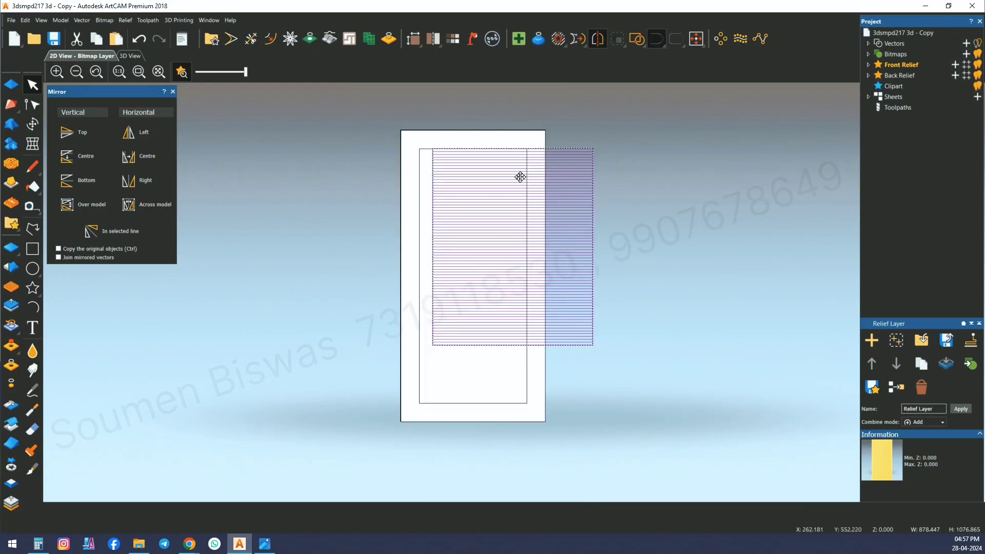
mouse_move(521, 182)
left_mouse_down()
mouse_move(510, 211)
mouse_move(563, 202)
left_mouse_up()
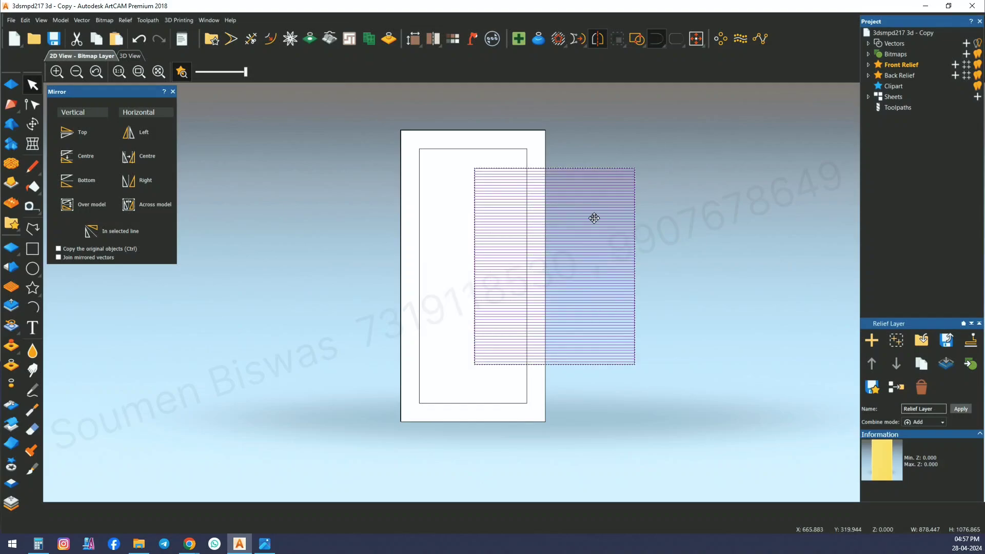
- Copy the inner rectangle's height value from its transform settings
left_click(444, 201)
left_click(421, 196)
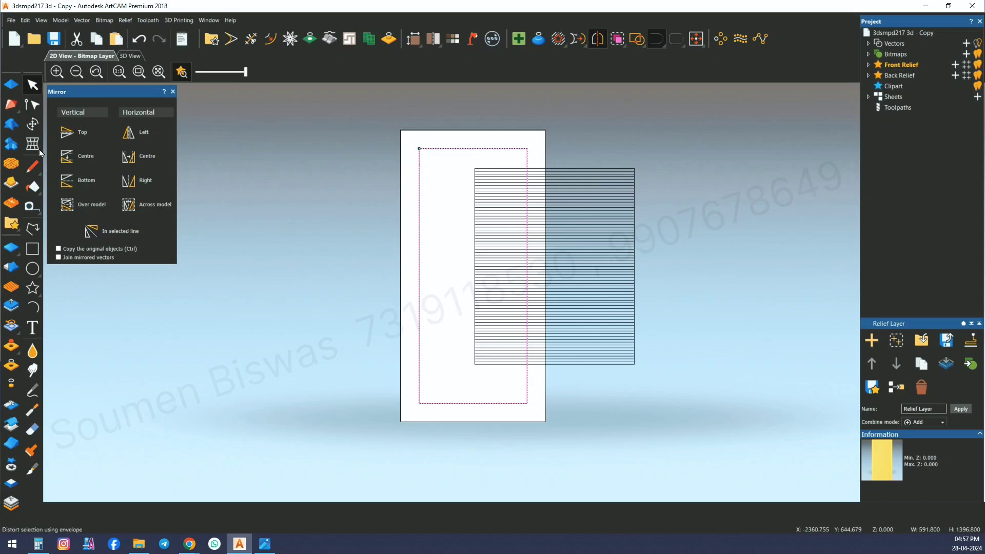
left_click(32, 123)
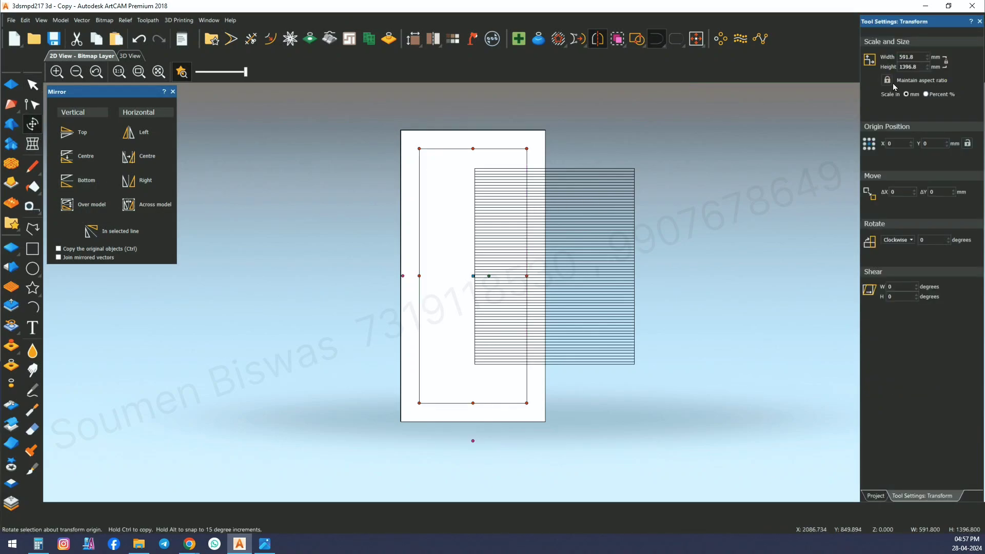
left_click(913, 68)
left_click_drag(918, 67, 901, 68)
right_click(906, 68)
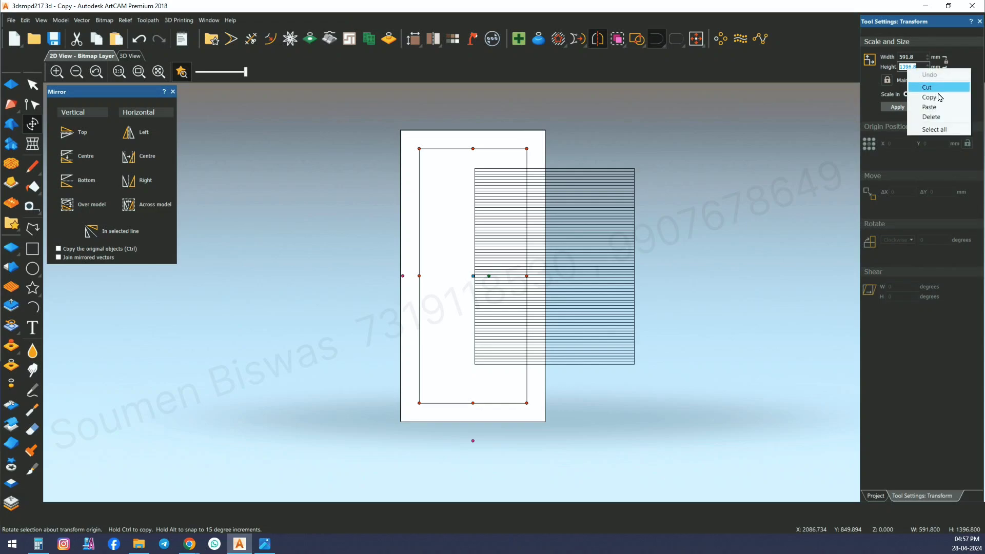
left_click(937, 96)
- Set the strip group's height to the copied 1396.8 mm without maintaining the aspect ratio
left_click(620, 238)
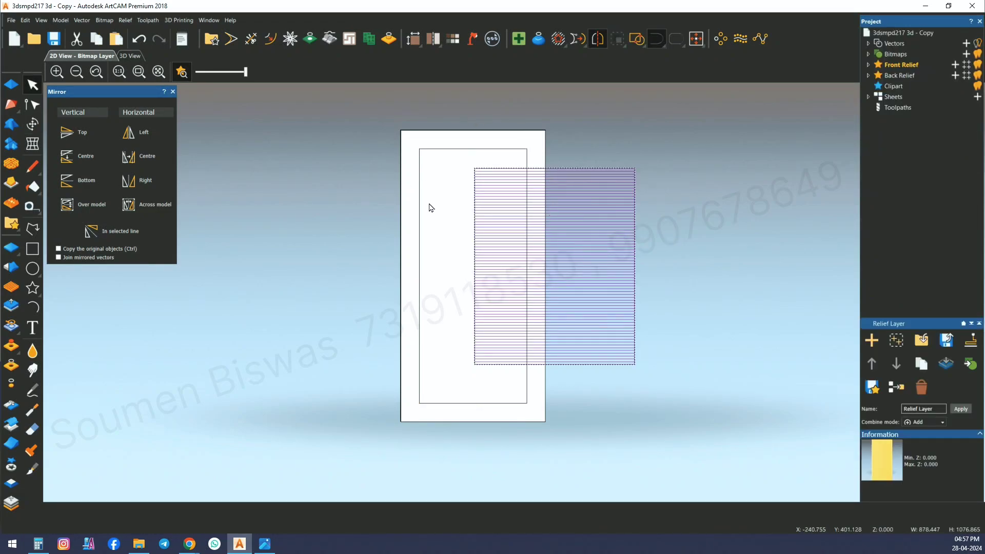
left_click(32, 124)
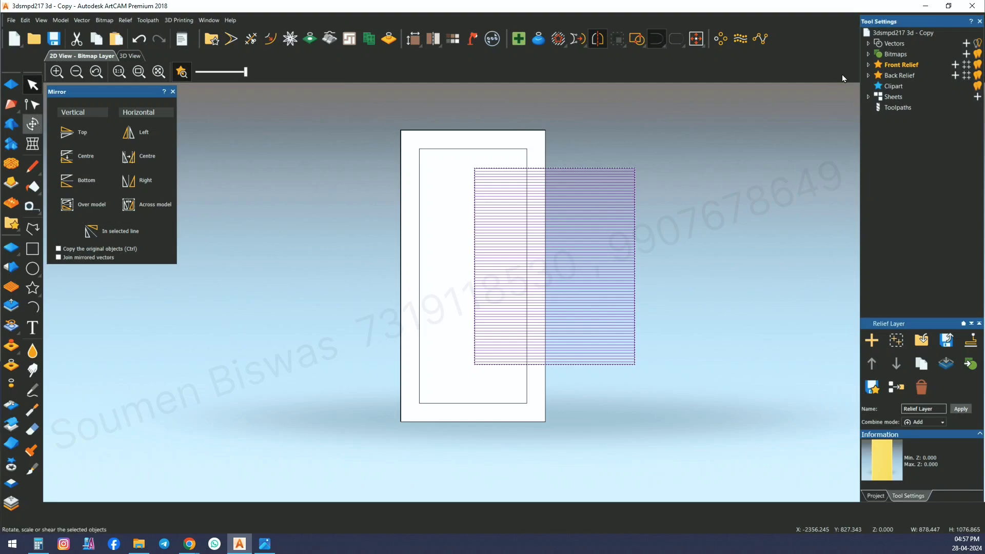
key("Tab")
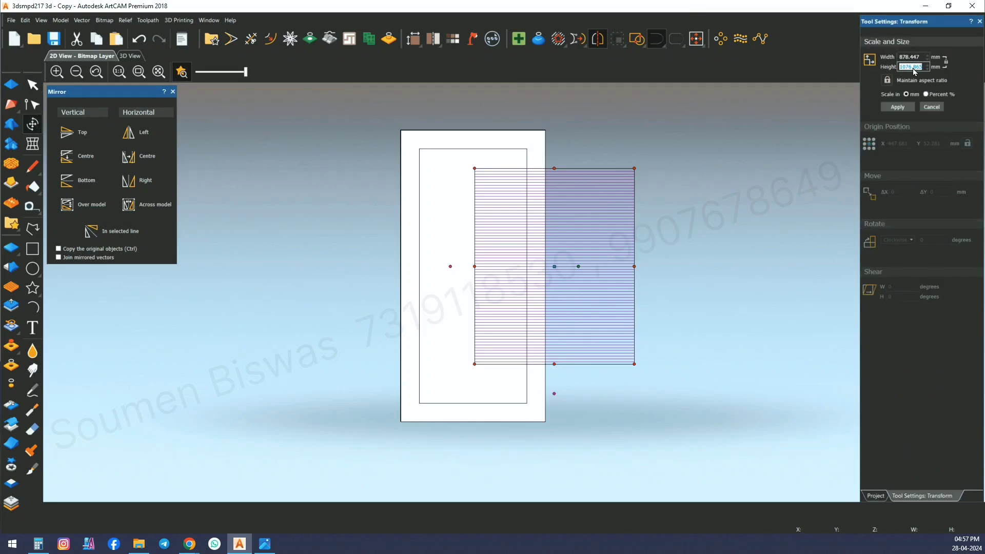
left_click(888, 81)
right_click(913, 67)
left_click(939, 106)
left_click(897, 106)
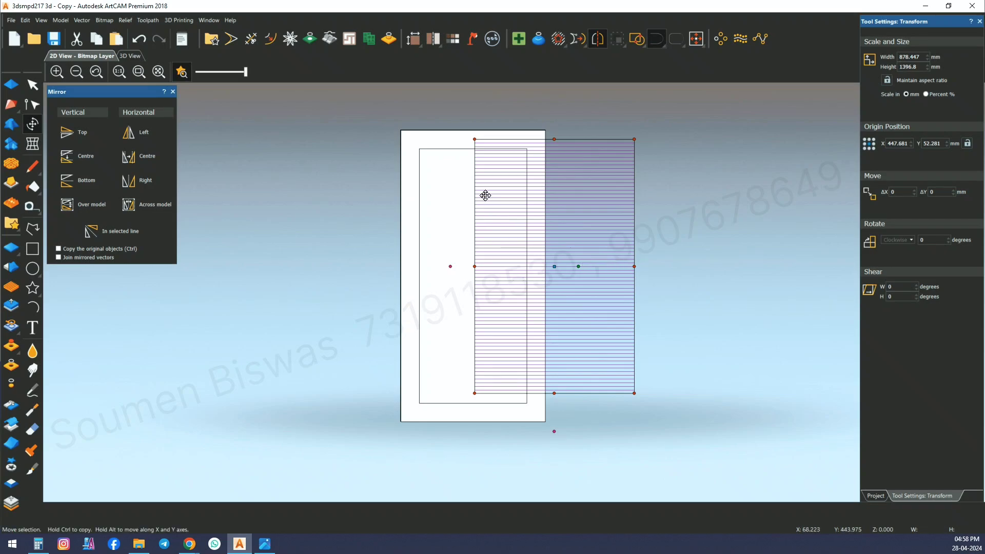
- Centre the strip group in the model and deselect it
right_click(542, 194)
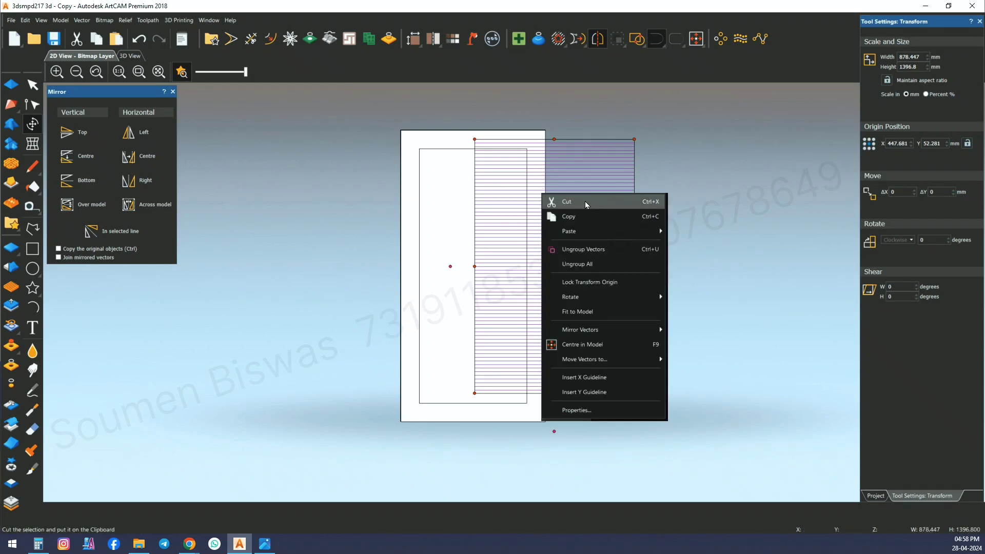
left_click(587, 345)
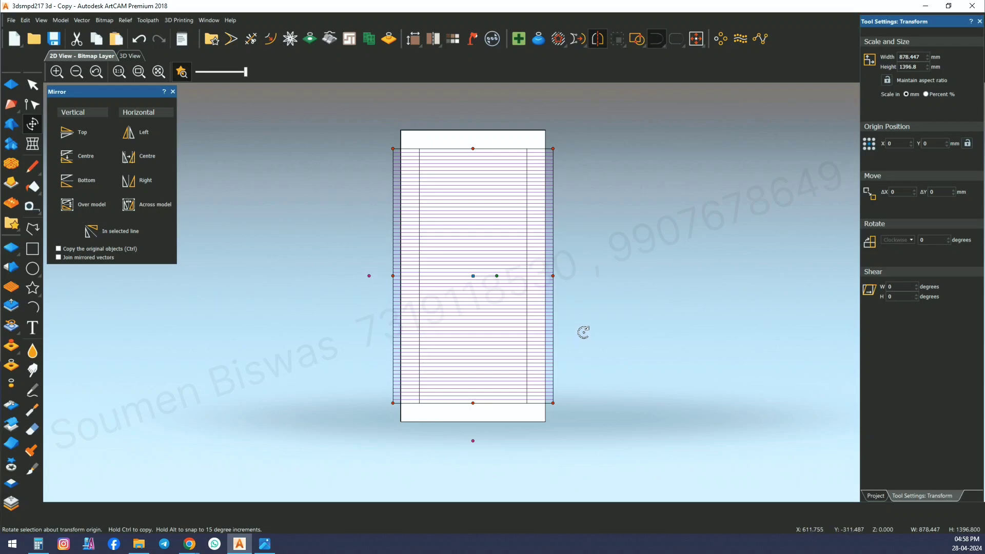
left_click(583, 333)
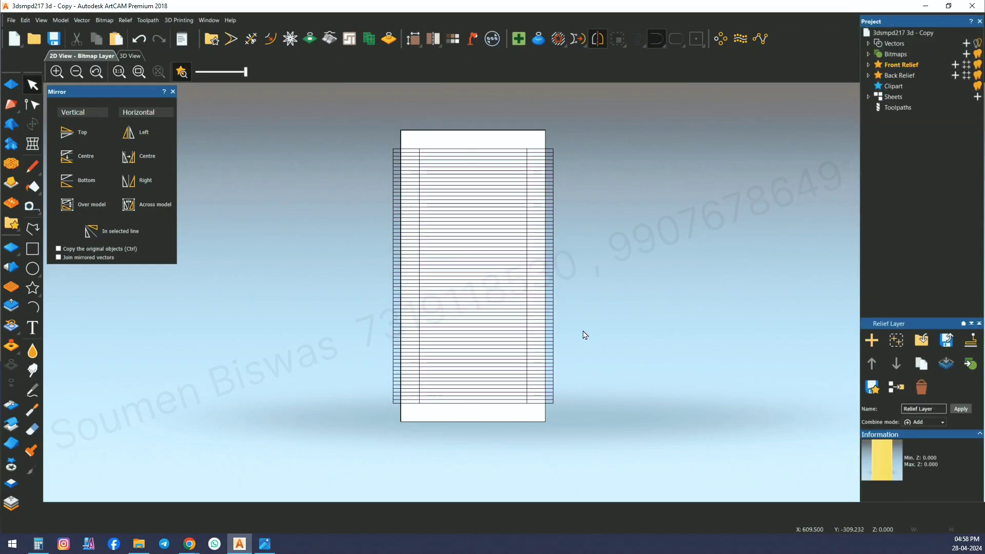
- Copy the inner rectangle's width value from its transform settings
left_click(420, 163)
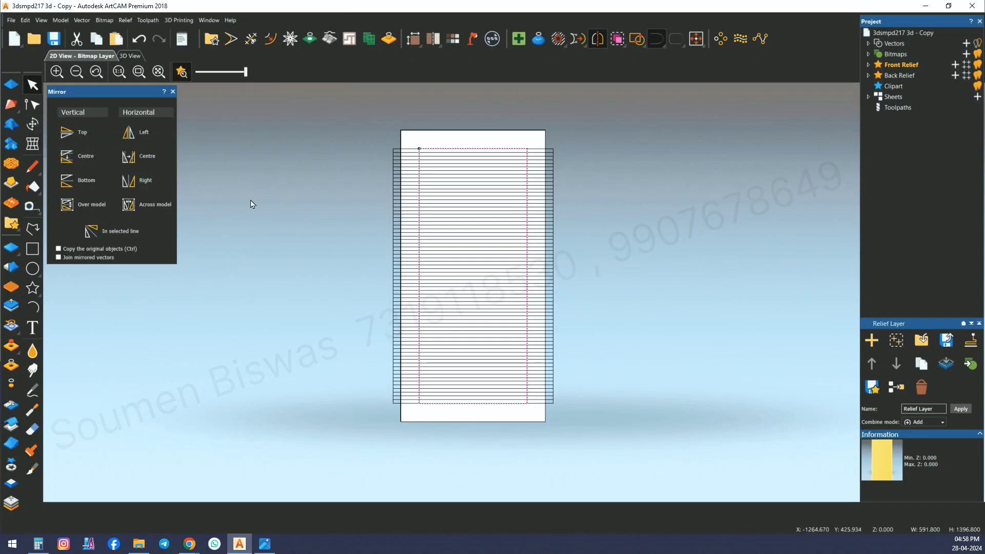
left_click(33, 125)
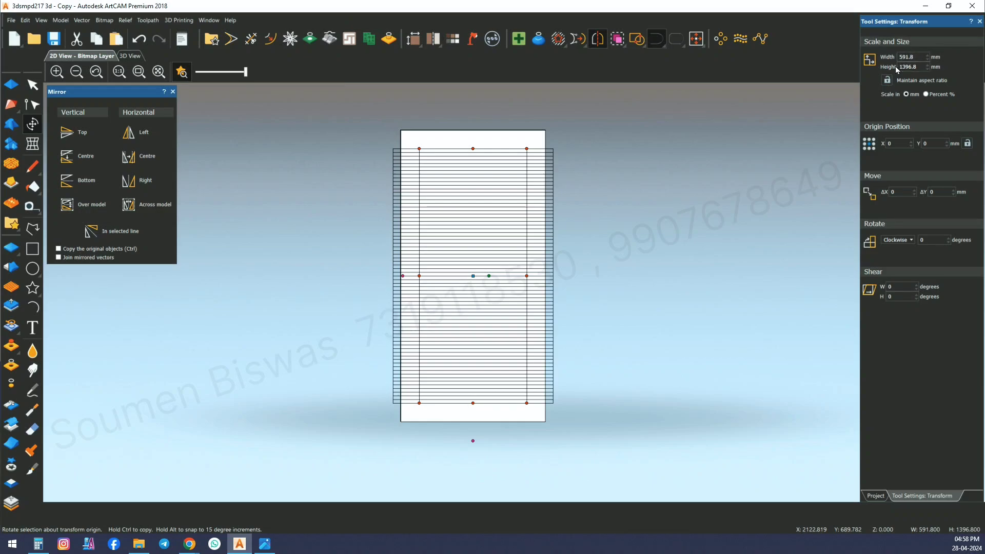
double_click(907, 57)
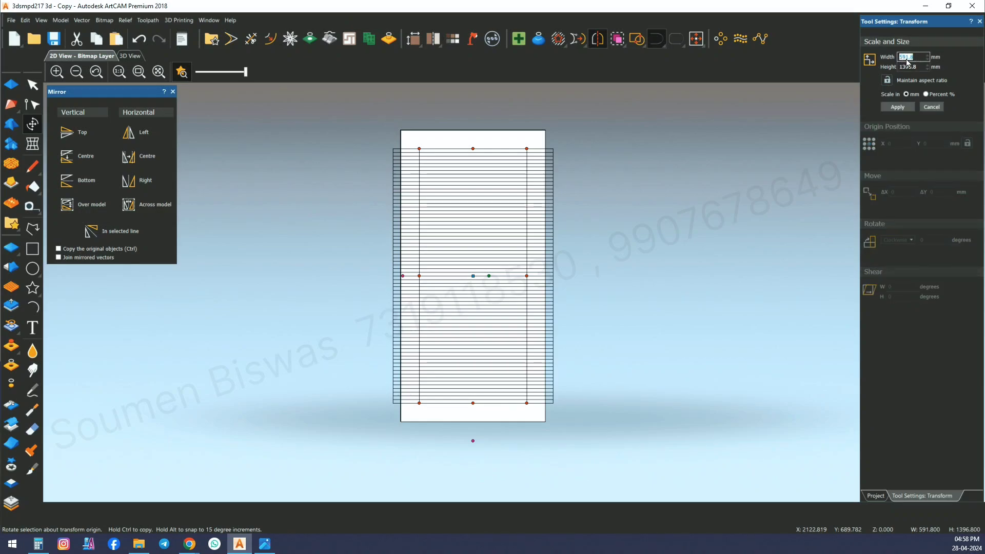
right_click(908, 59)
left_click(927, 88)
left_click(715, 202)
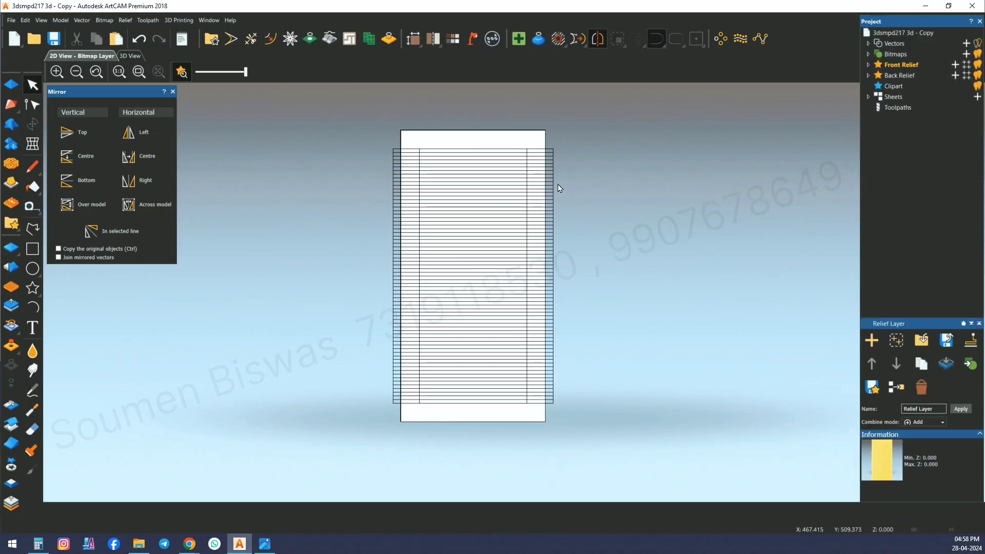
- Set the strip group's width to 591.8 mm to match the inner rectangle, and deselect the group
left_click(553, 189)
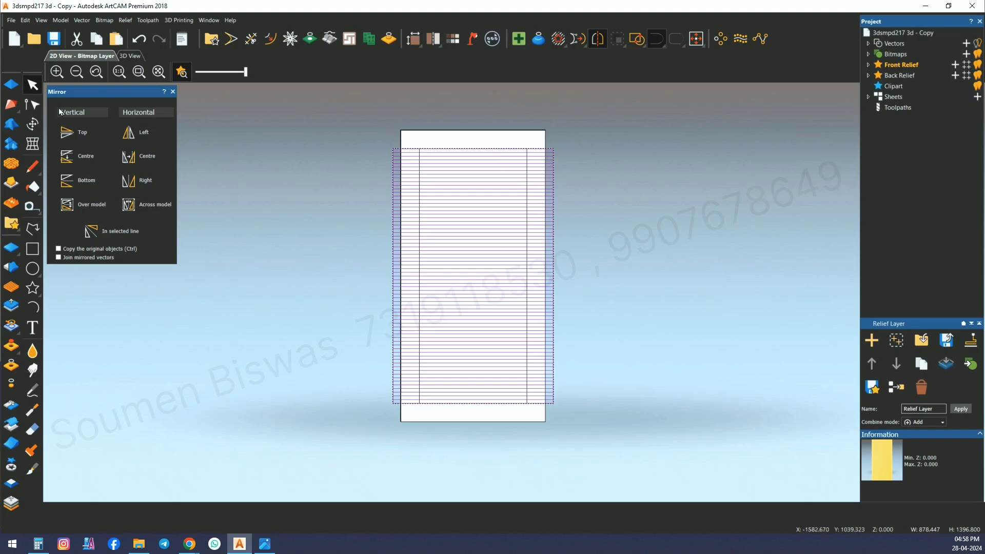
left_click(34, 125)
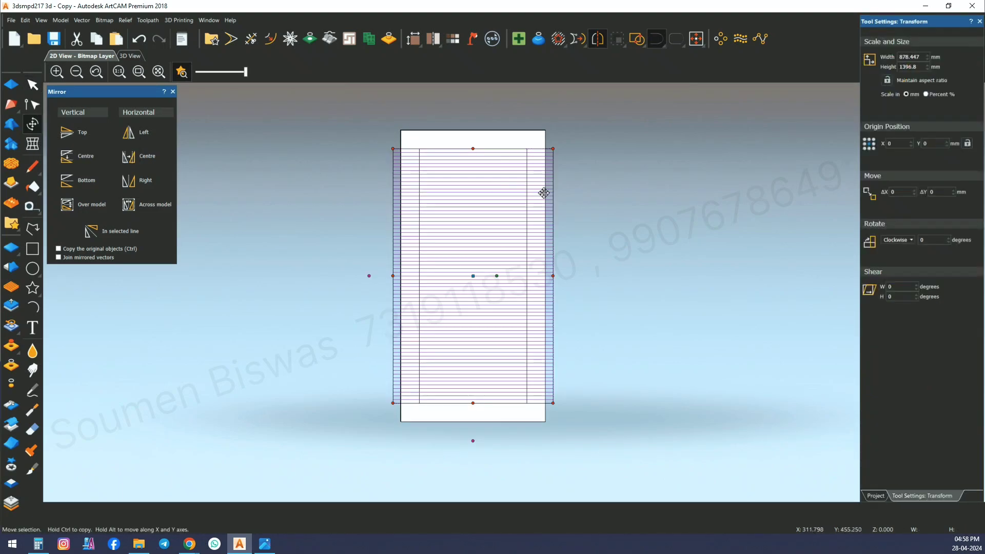
left_click(906, 57)
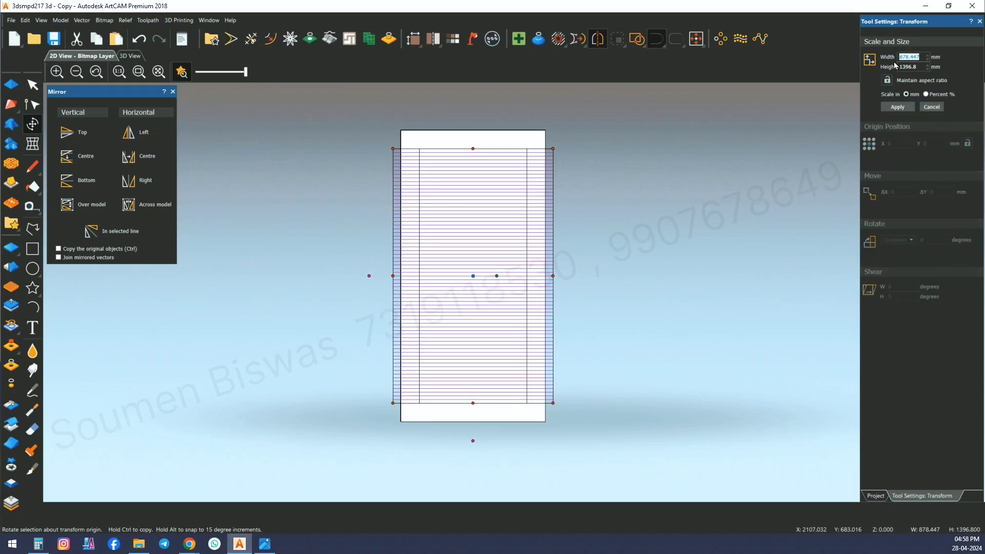
type("591.8")
left_click(906, 108)
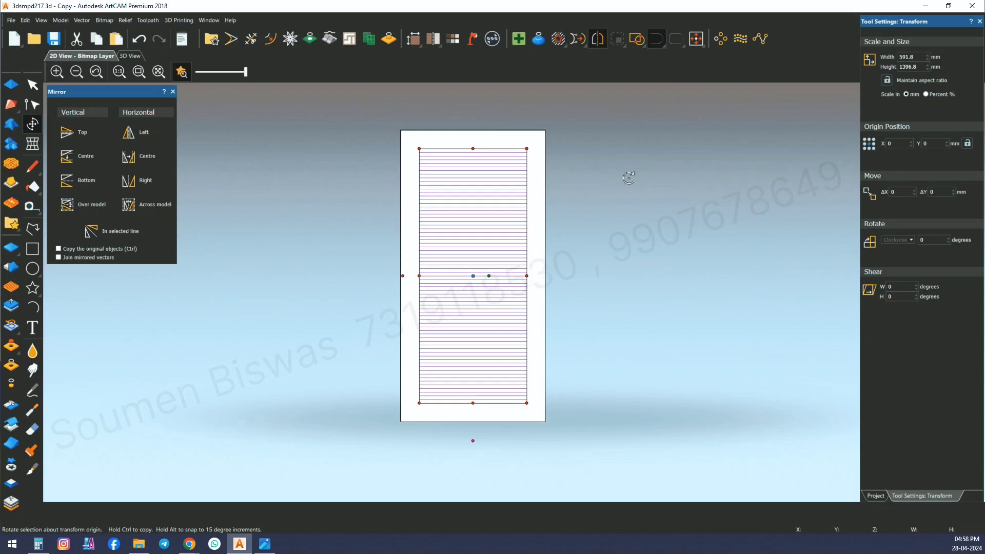
left_click(628, 180)
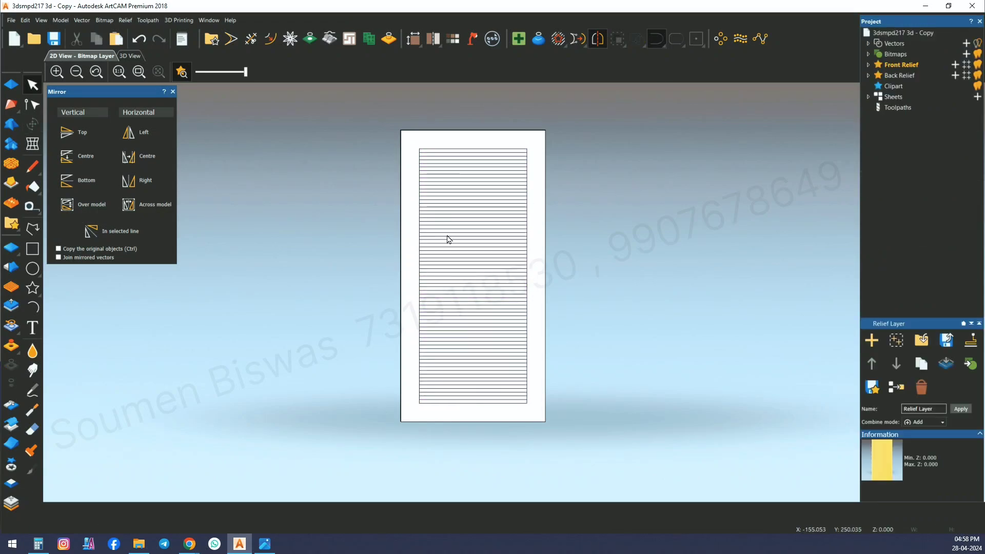
left_click(487, 213)
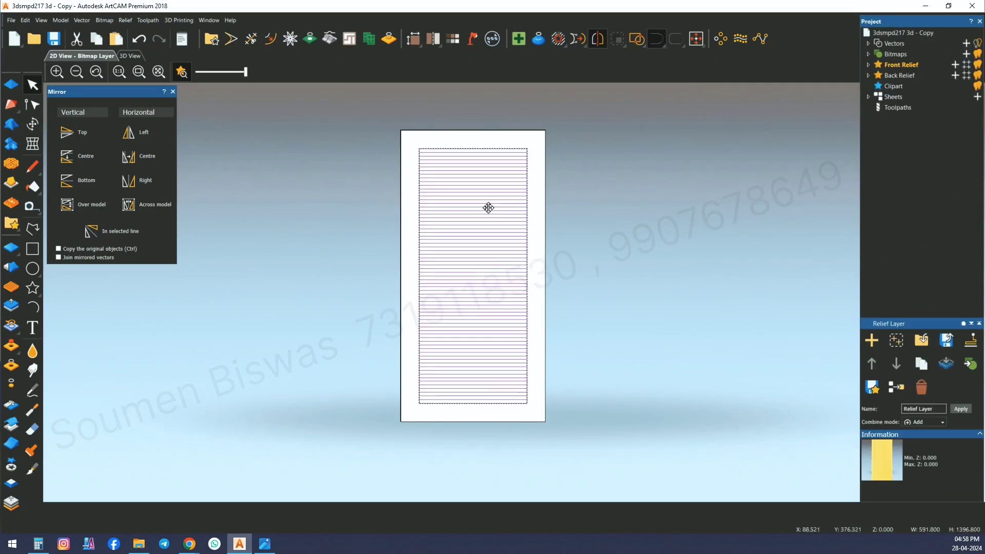
right_click(489, 206)
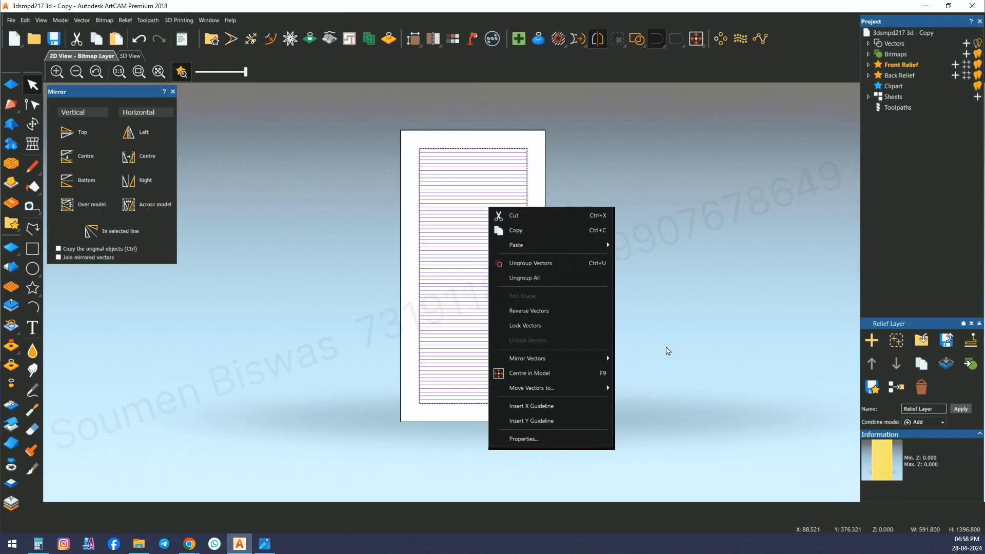
left_click(411, 232)
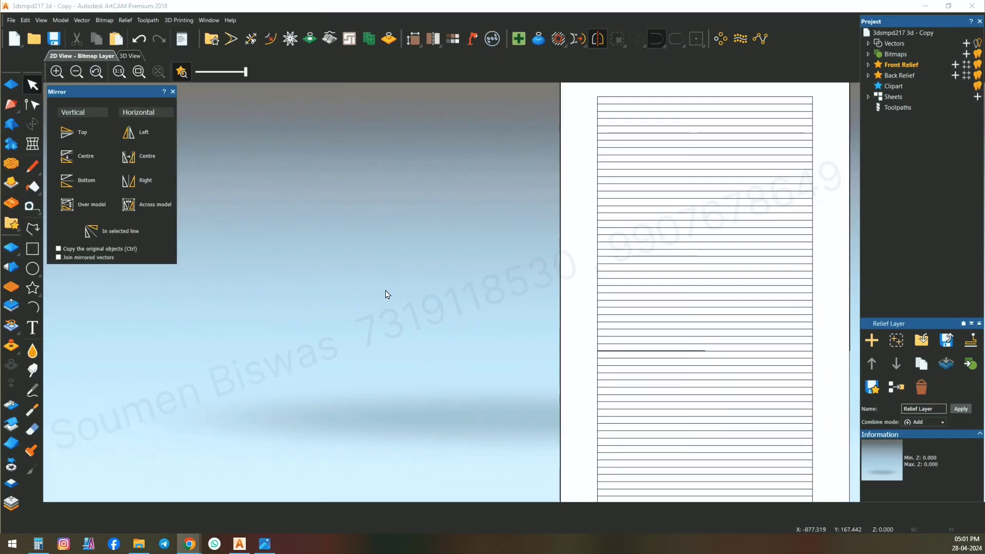
- Draw a diagonal polyline about 77.8 mm wide and 103.7 mm high in the empty area to the left of the door
left_click(32, 229)
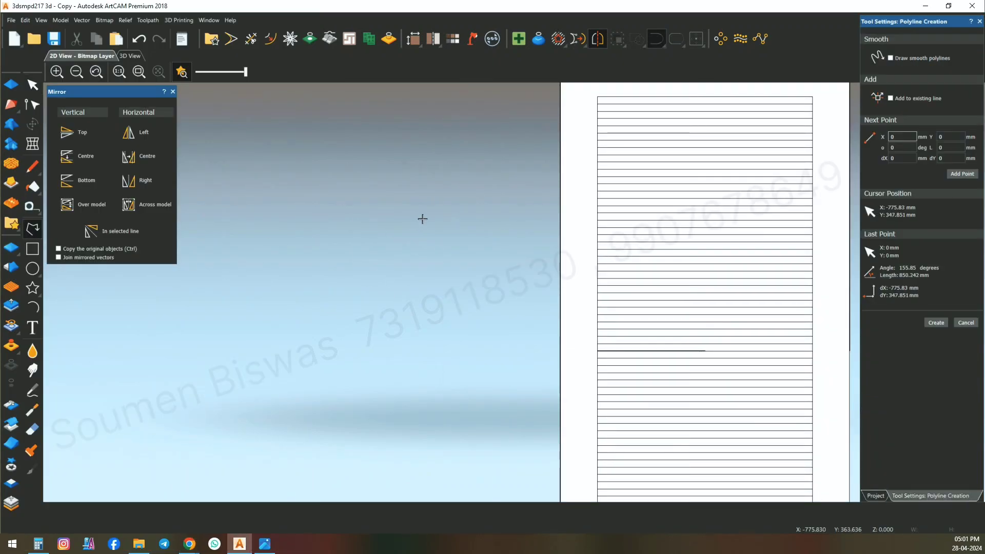
left_click(360, 205)
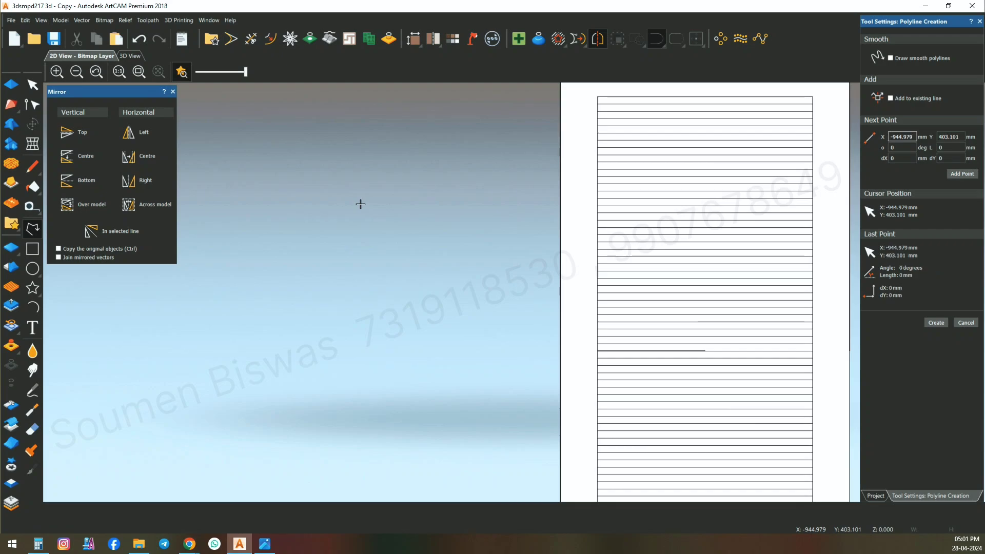
left_click(334, 241)
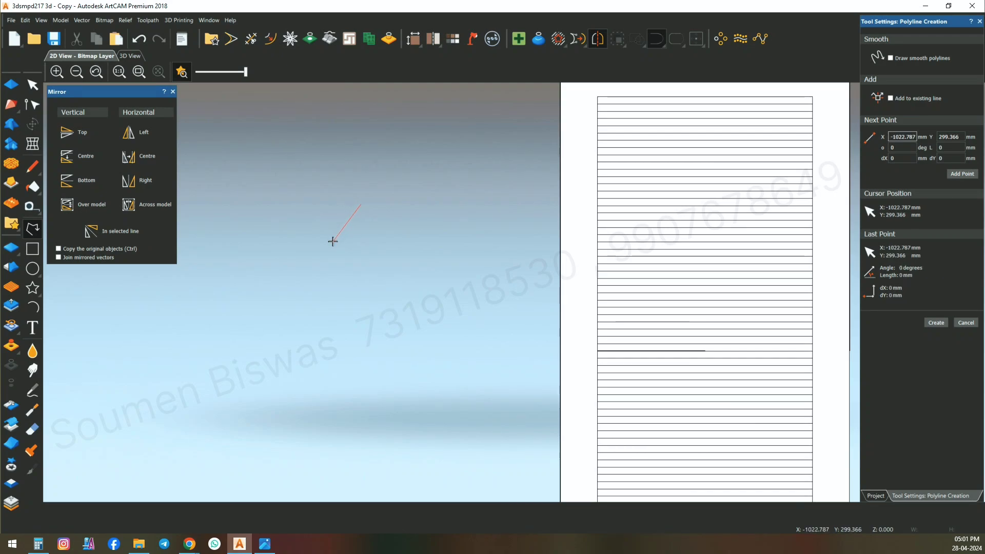
right_click(333, 242)
- Convert the diagonal line to Bezier curves with a node at its middle using node editing
scroll(331, 225, "up", 3)
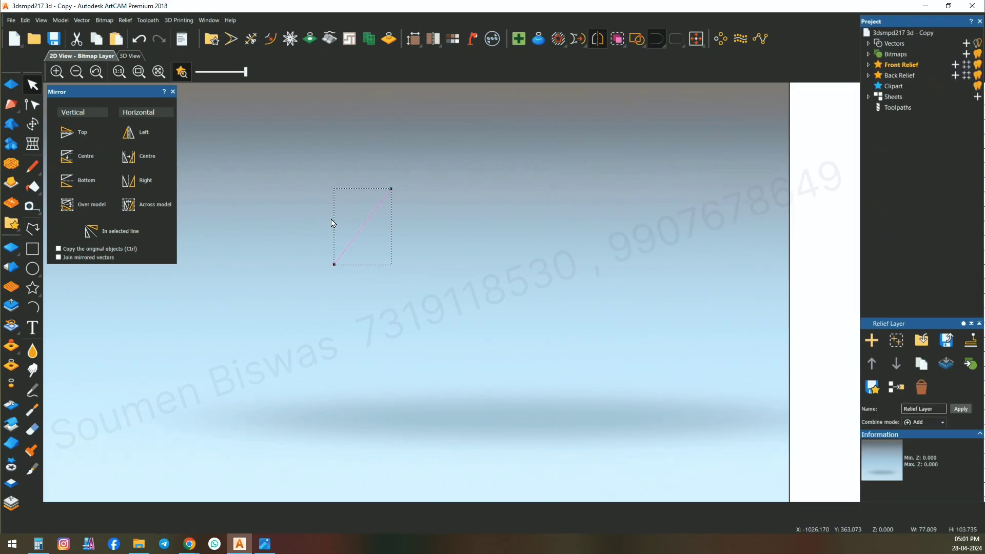
scroll(332, 223, "up", 2)
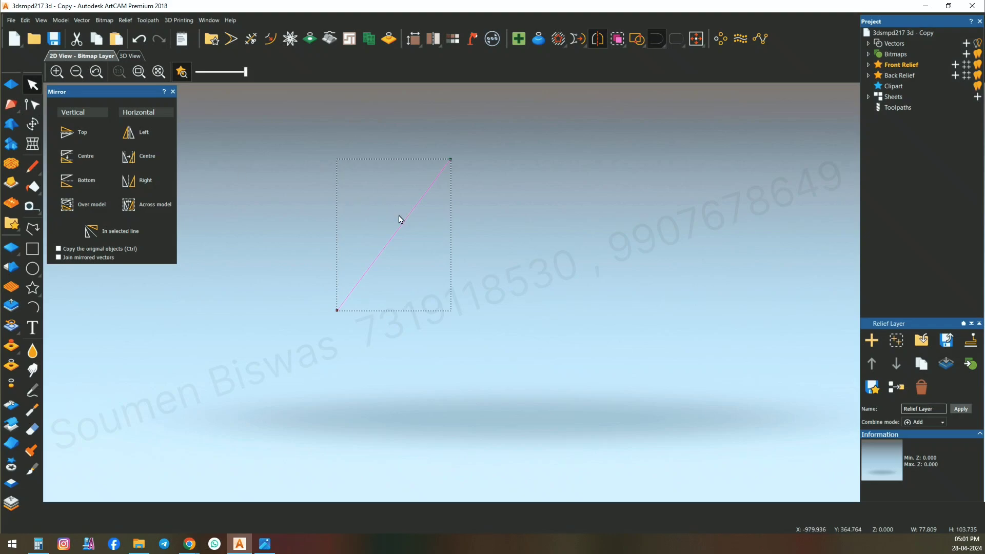
left_click(33, 105)
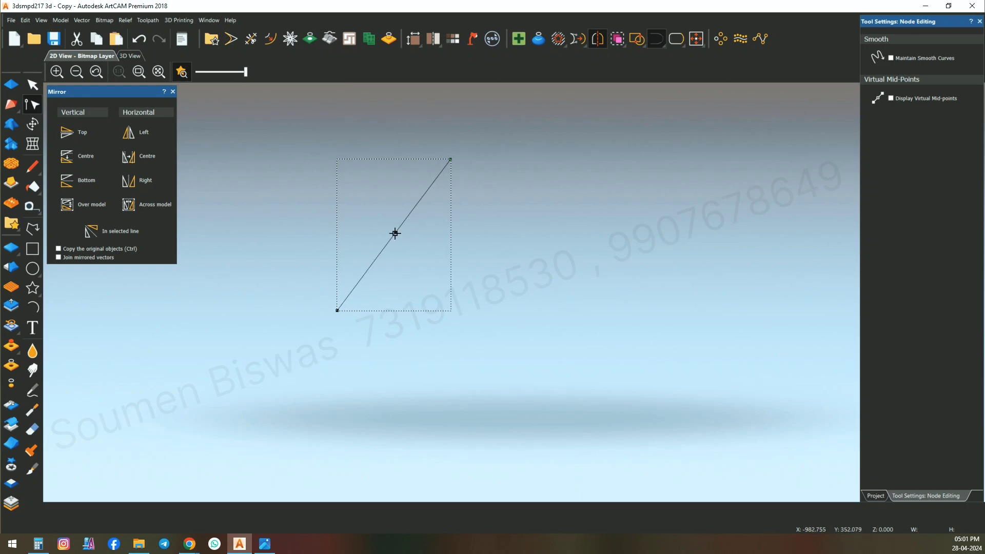
right_click(395, 234)
left_click(442, 257)
scroll(450, 162, "up", 1)
- Shift the upper end node to the right until the curve is about 97.7 mm wide and its end runs horizontally
left_click_drag(441, 155, 468, 180)
scroll(454, 183, "down", 1)
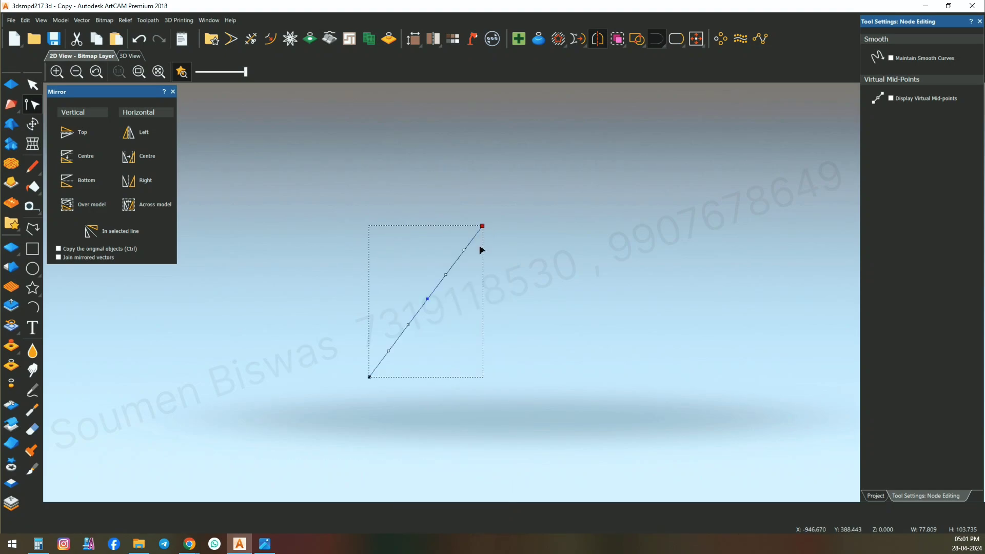
key("Right")
key("Right")
key("Right")
key("Right")
key("Right")
key("Right")
key("Right")
key("Right")
key("Right")
key("Right")
key("Right")
key("Right")
key("Right")
key("Right")
left_click_drag(463, 249, 519, 239)
key("Right")
key("Right")
key("Right")
key("Right")
key("Right")
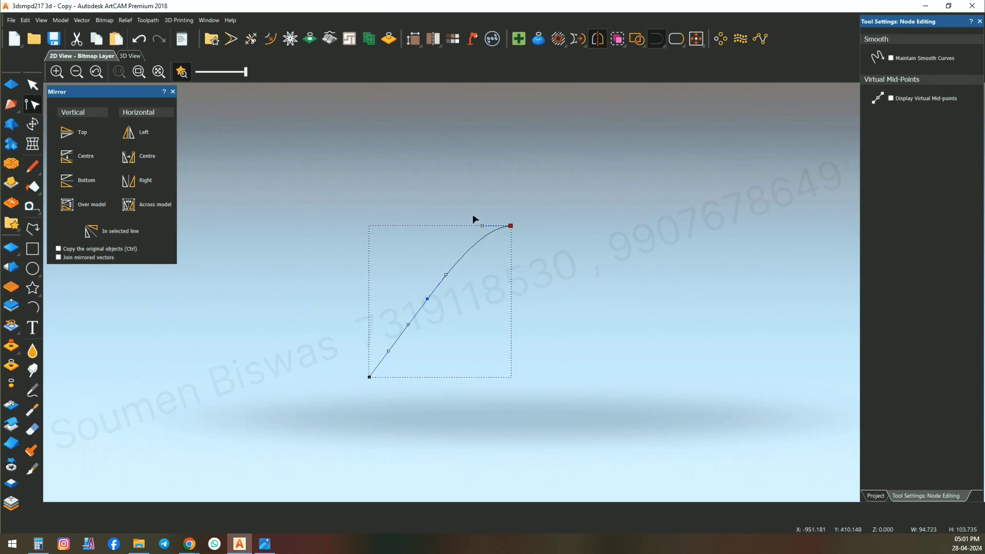
- Shift the lower end node to the right until that end runs vertically and the curve is about 84.3 mm wide
left_click(368, 377)
key("Right")
key("Right")
key("Right")
key("Right")
key("Right")
key("Right")
key("Right")
key("Right")
key("Right")
key("Right")
key("Right")
key("Right")
key("Right")
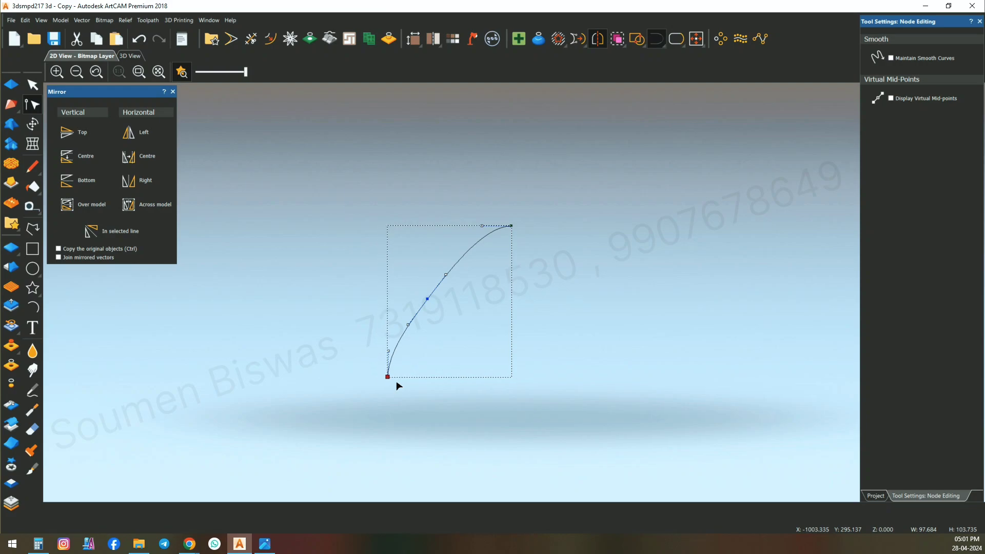
- Move the curve's middle node slightly toward the upper end to balance the S-shape, and deselect the curve
scroll(395, 367, "up", 3)
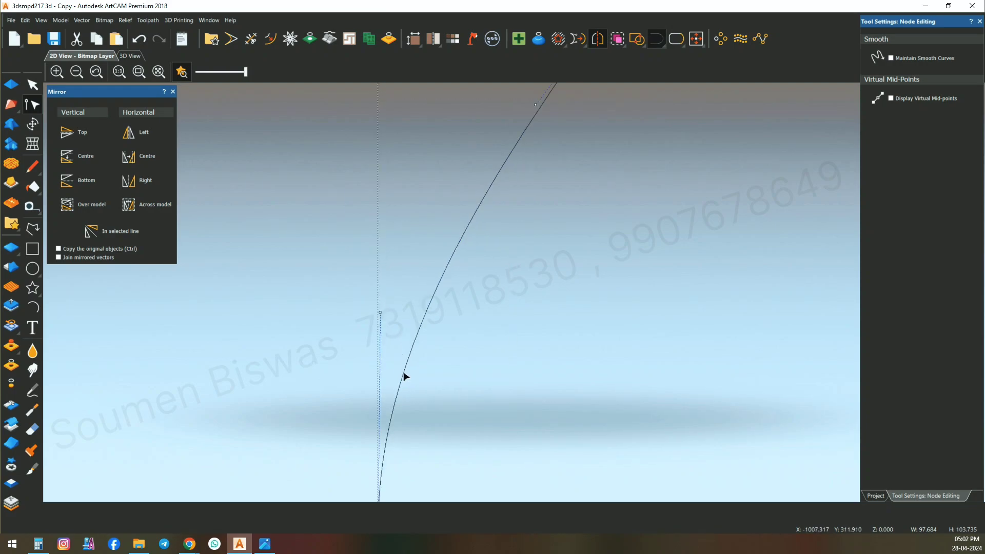
scroll(411, 379, "down", 5)
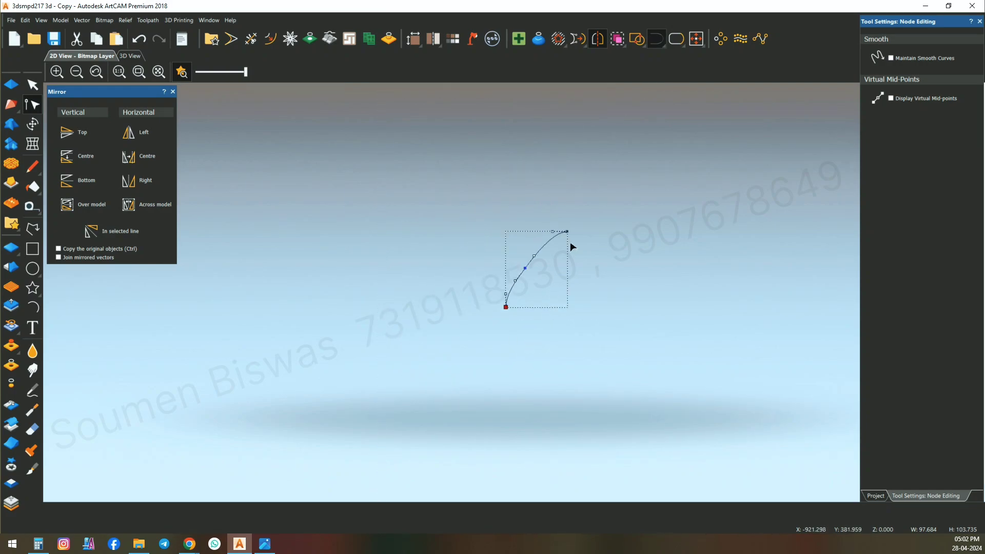
scroll(513, 287, "up", 2)
scroll(499, 290, "up", 2)
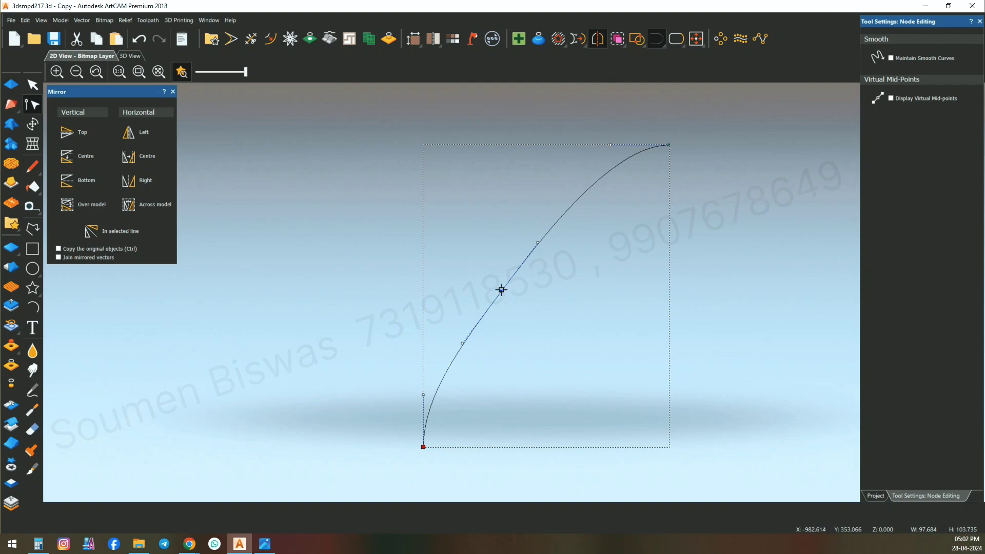
left_click_drag(501, 290, 519, 274)
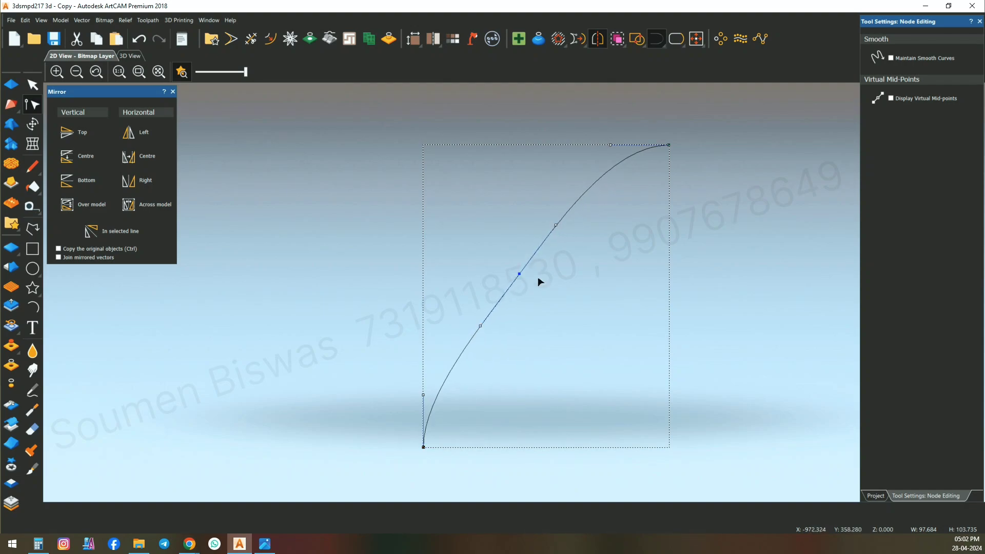
scroll(581, 303, "down", 2)
left_click(588, 304)
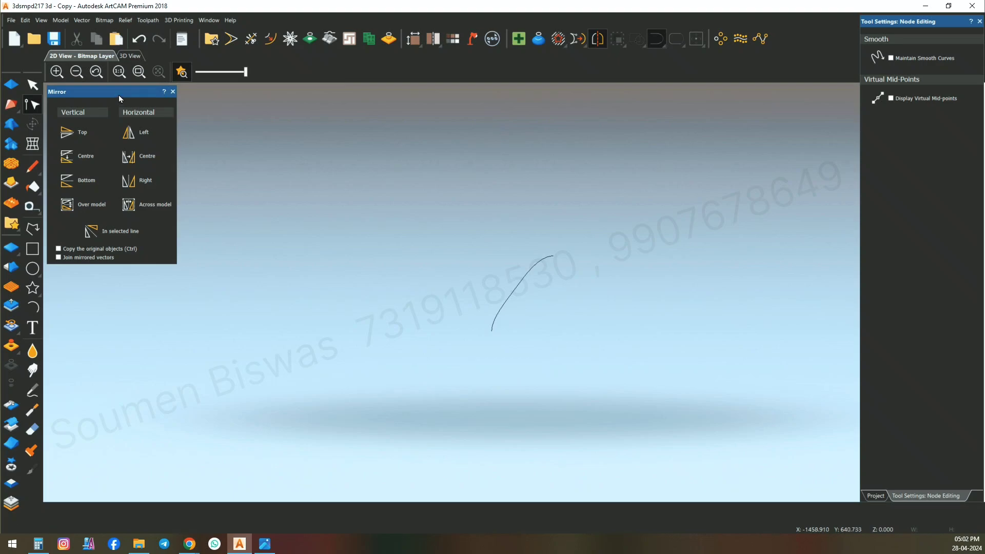
- Mirror a copy of the curve horizontally to its right to form a symmetric arch
left_click_drag(119, 93, 212, 139)
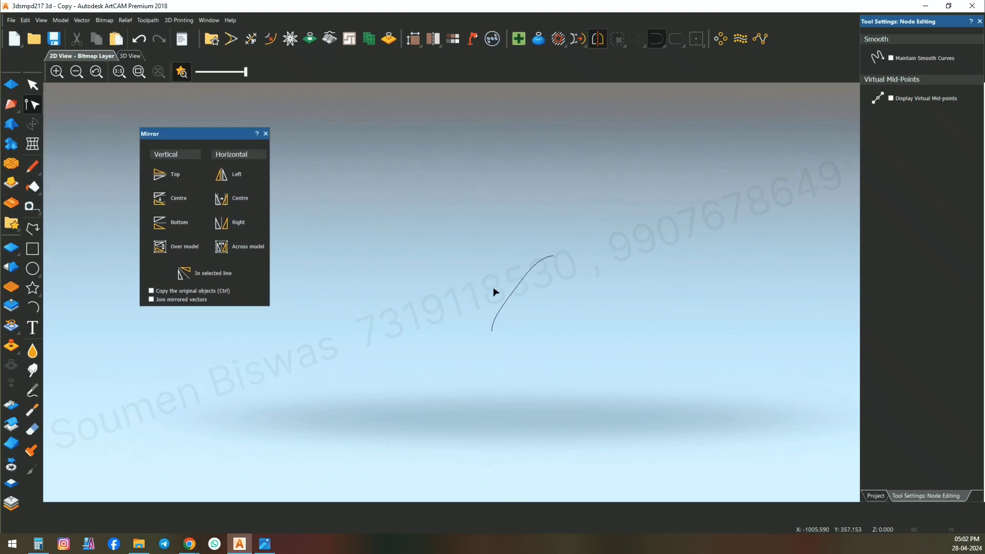
left_click(521, 286)
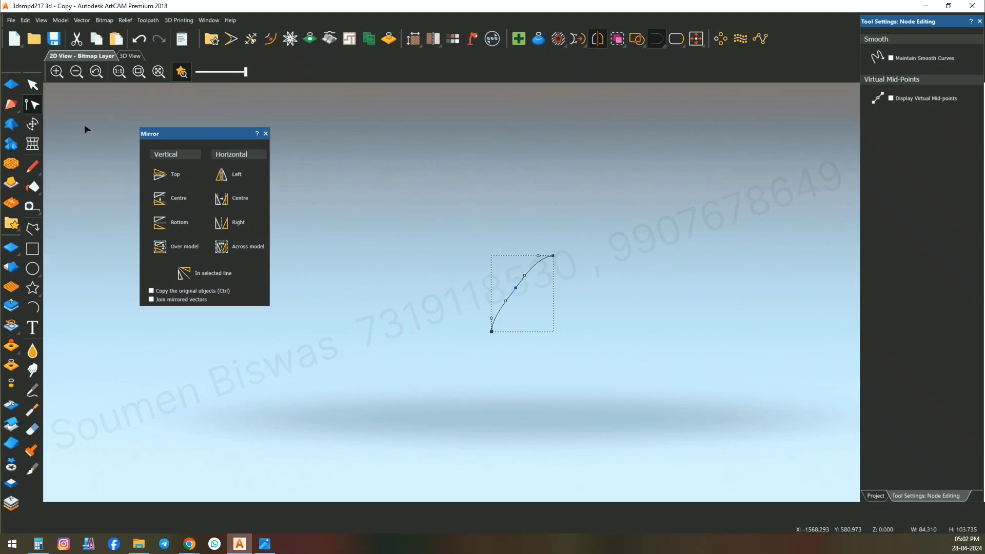
left_click(32, 85)
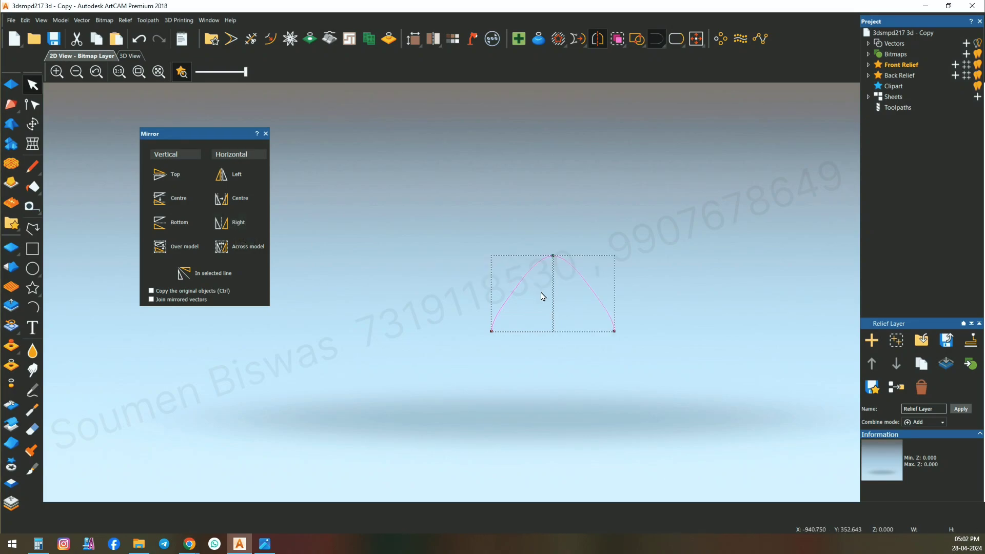
left_click(574, 280)
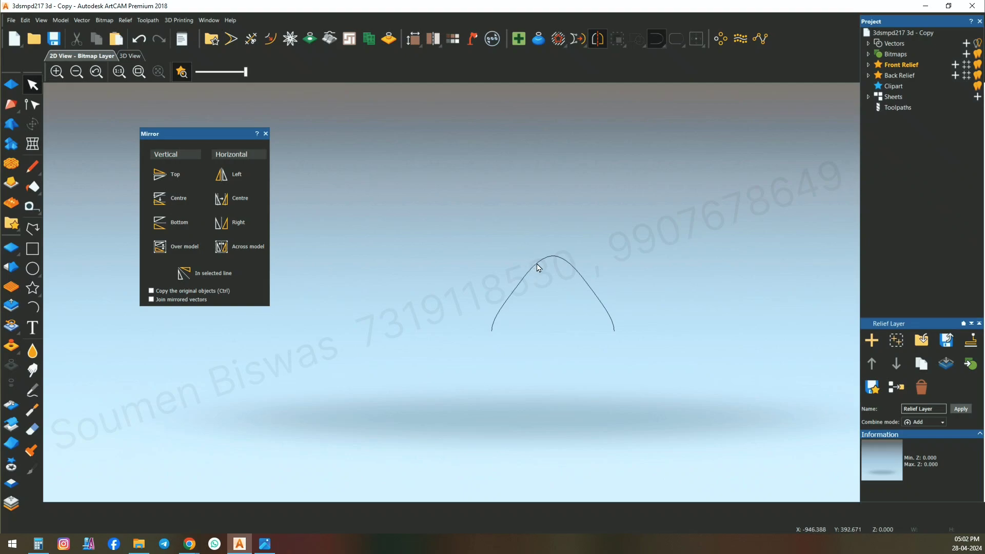
- Join the two halves of the arch with a smooth curve
left_click(540, 262)
right_click(566, 261)
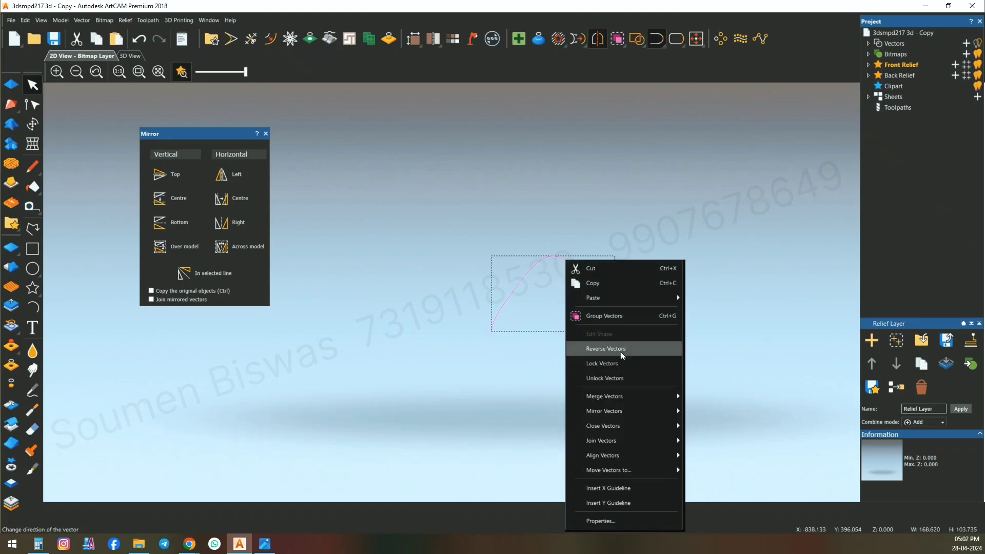
mouse_move(647, 442)
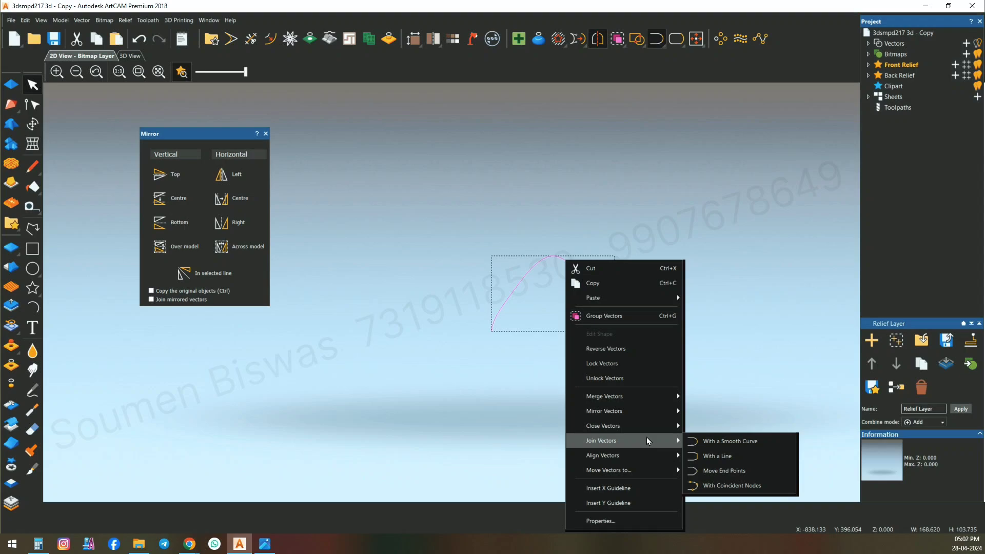
left_click(718, 441)
scroll(585, 324, "down", 1)
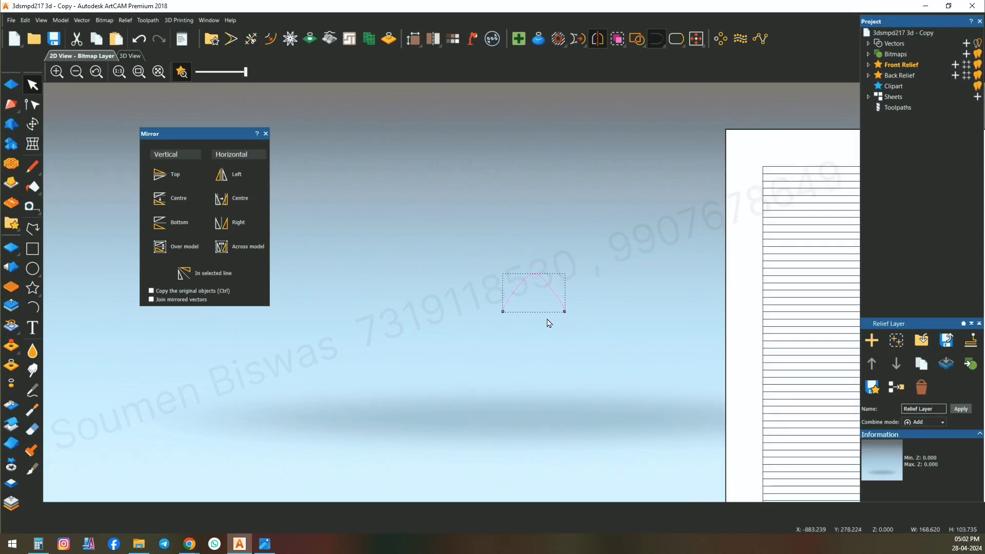
- Mirror a copy of the joined arch downward about its base to outline a rounded diamond
left_click(568, 271)
left_click(537, 273)
left_click(173, 231)
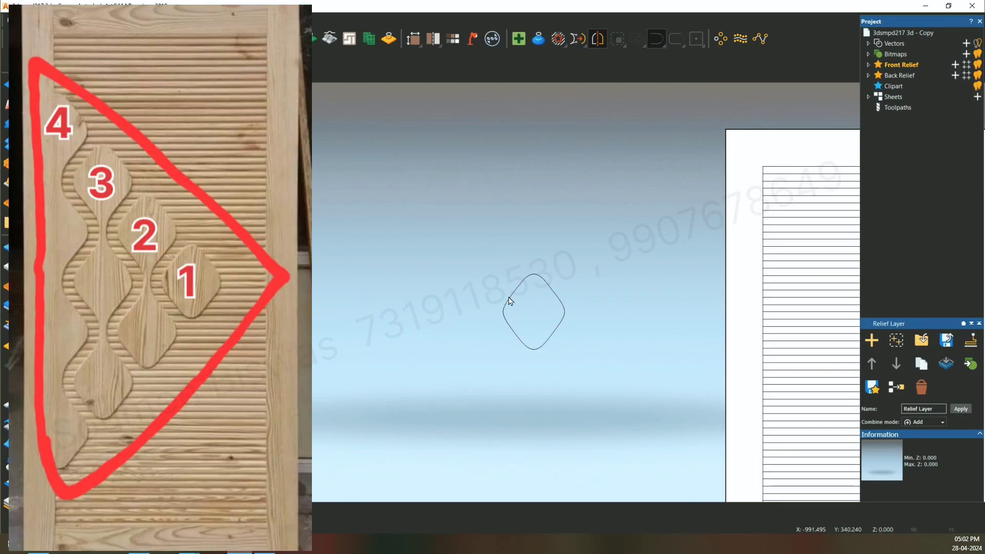
- Join the upper and lower arches with a smooth curve into one closed rounded diamond, and deselect it
left_click(526, 285)
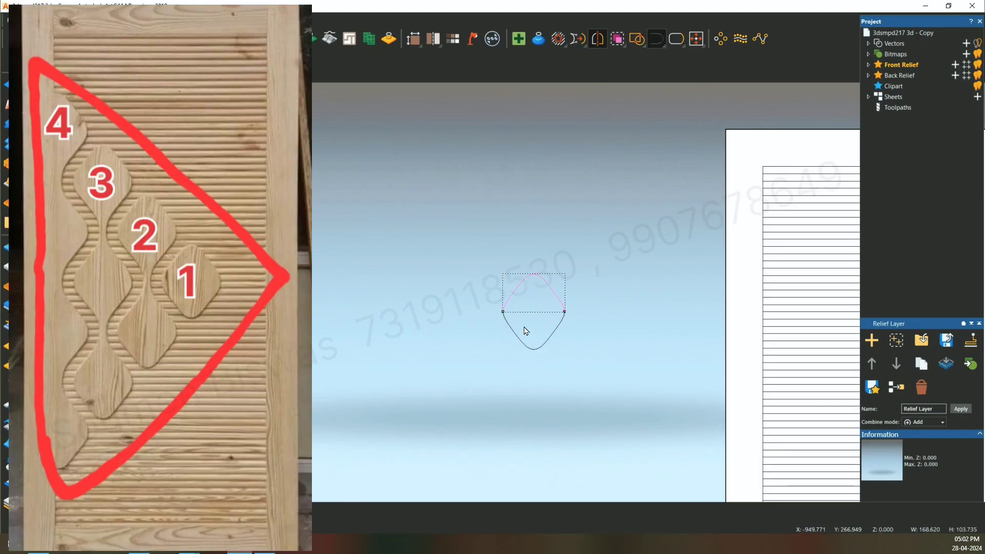
right_click(517, 339)
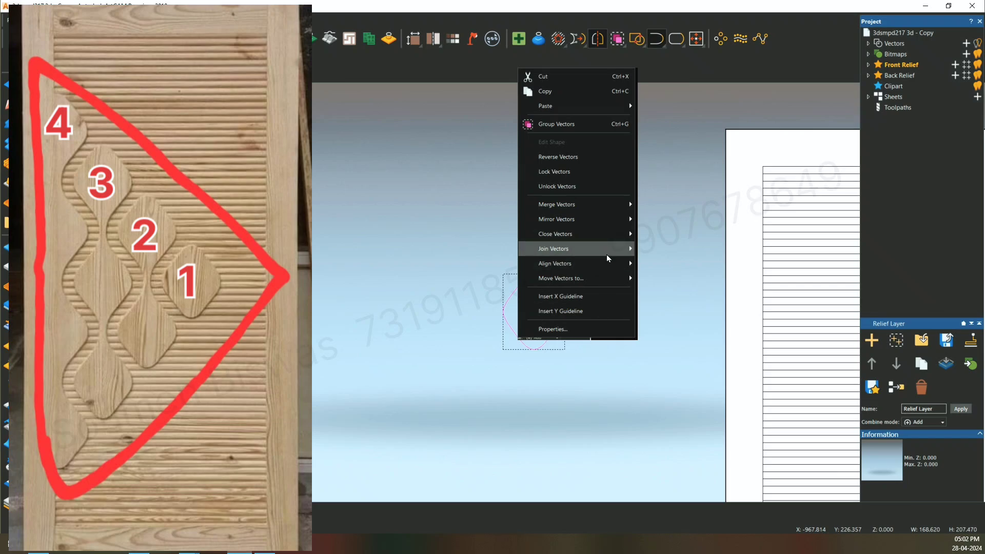
mouse_move(610, 251)
left_click(686, 252)
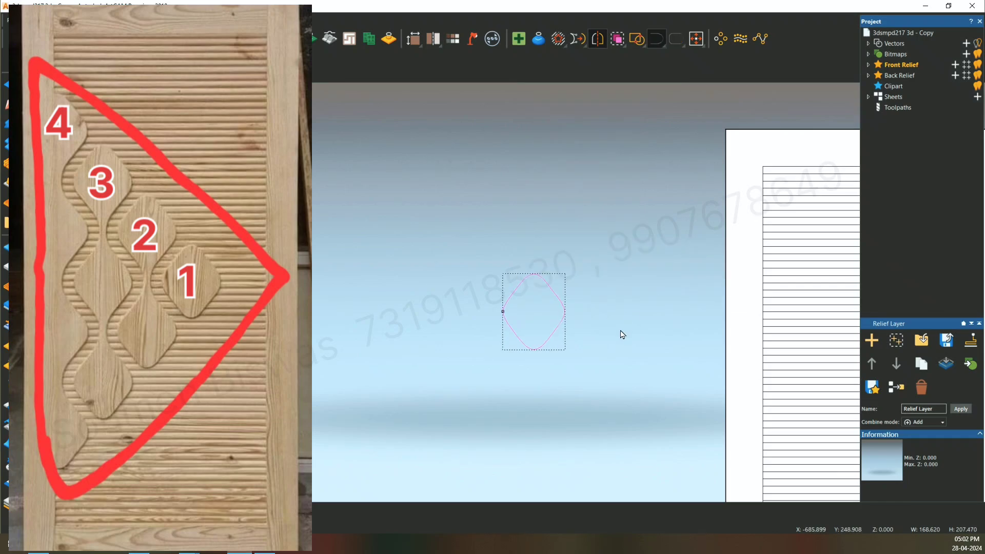
left_click(621, 336)
scroll(543, 336, "up", 3)
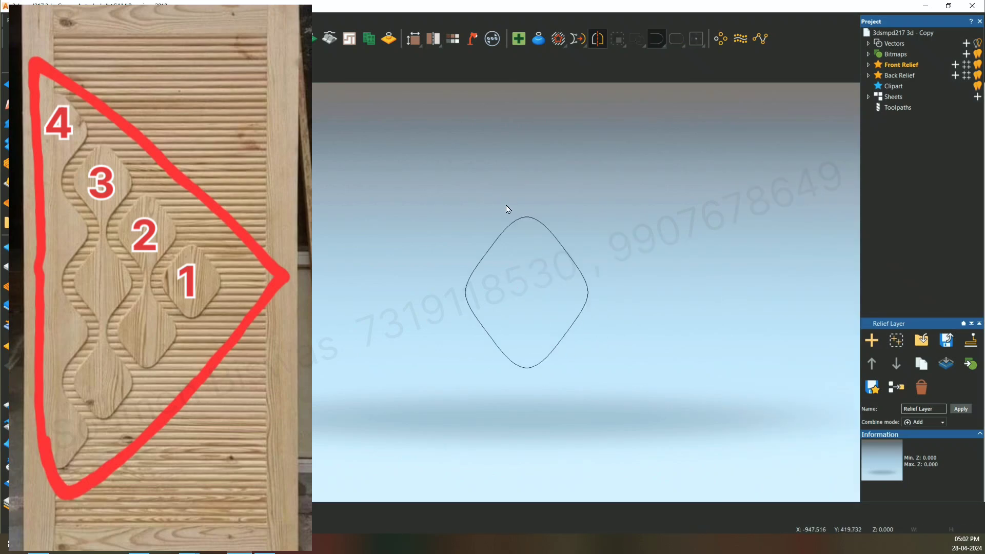
scroll(603, 309, "down", 2)
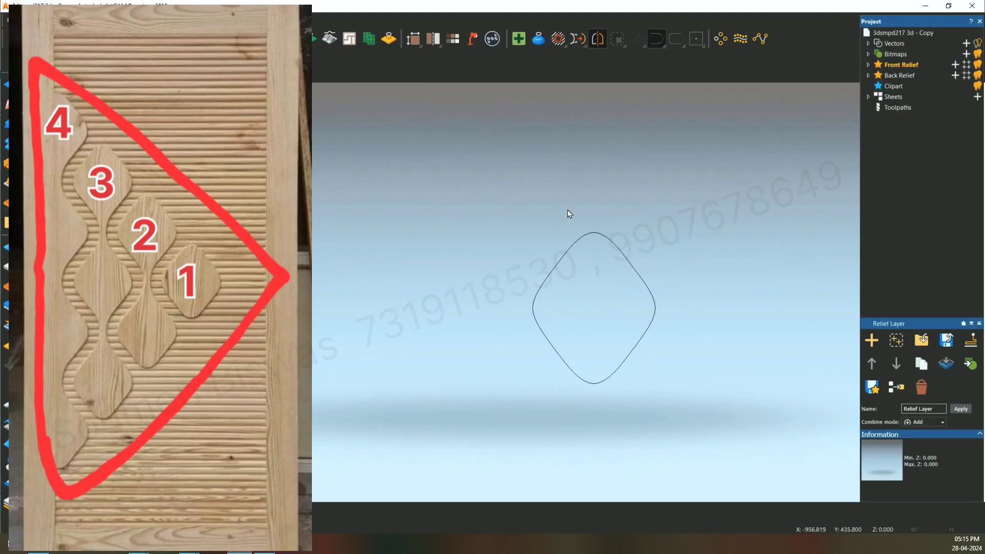
- Duplicate the closed rounded diamond and place one of the two beside the other with a gap between them
left_click(626, 367)
right_click(627, 361)
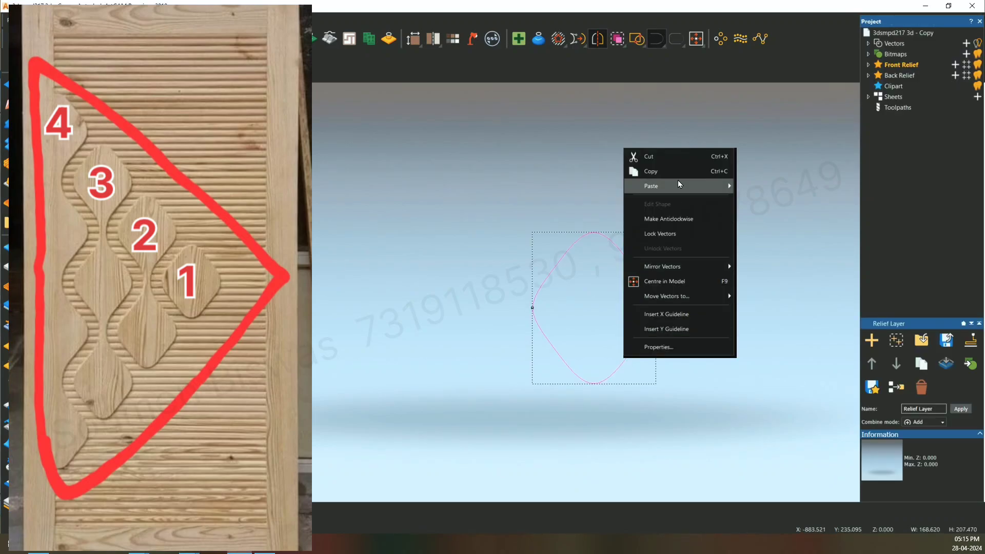
left_click(660, 172)
right_click(659, 180)
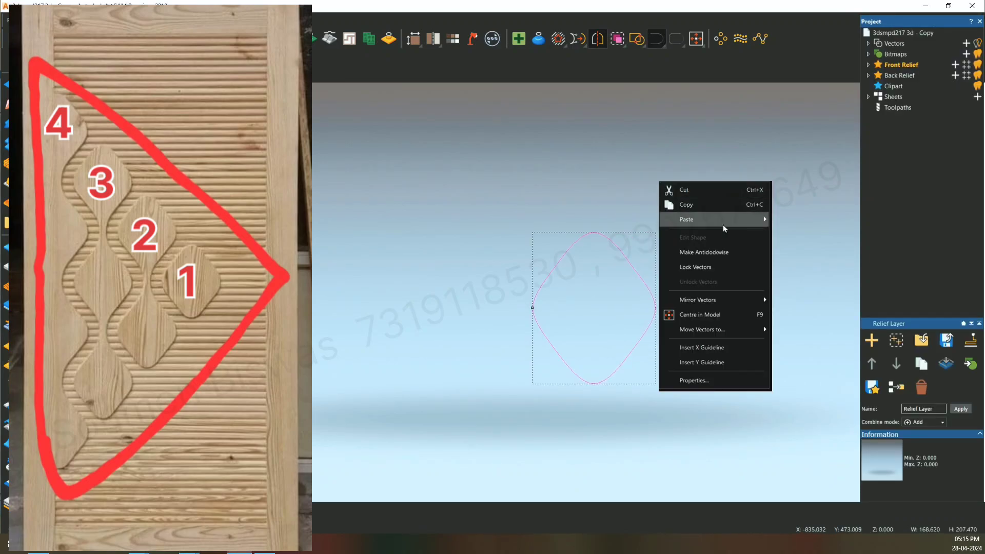
mouse_move(725, 222)
left_click(785, 221)
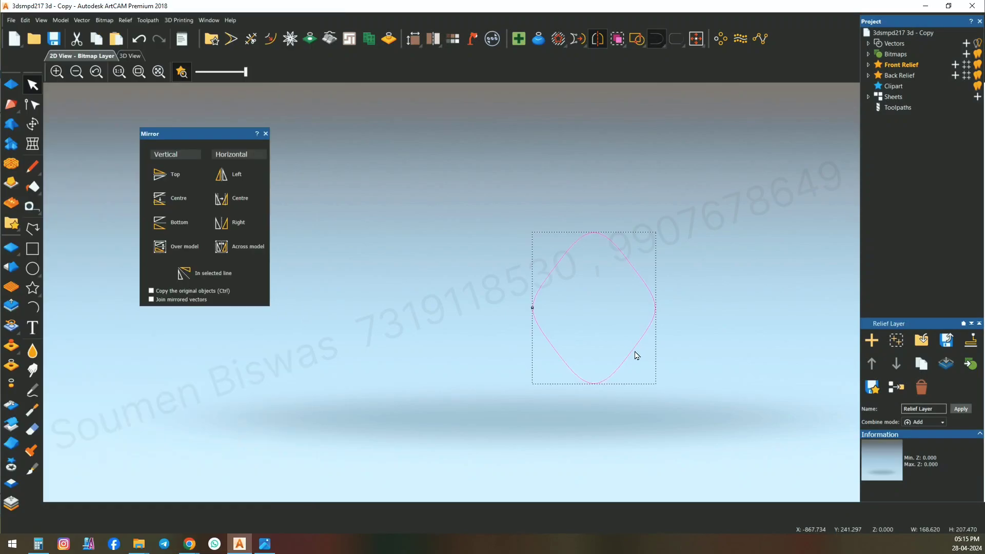
left_click_drag(635, 358, 442, 354)
scroll(441, 354, "down", 1)
left_click(437, 354)
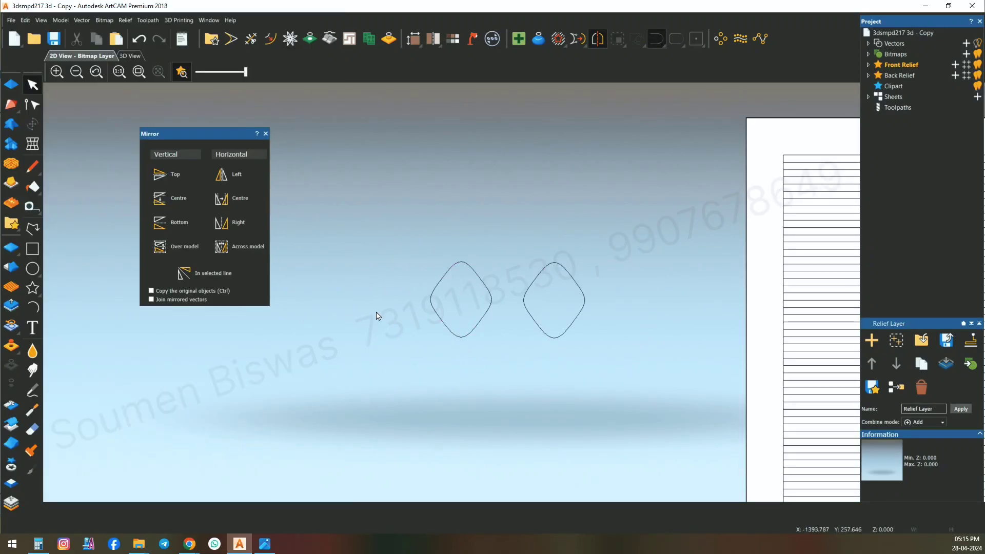
- Draw a horizontal line about 112 mm long across the left diamond's lower tip and centre it there
scroll(404, 295, "up", 1)
left_click(576, 351)
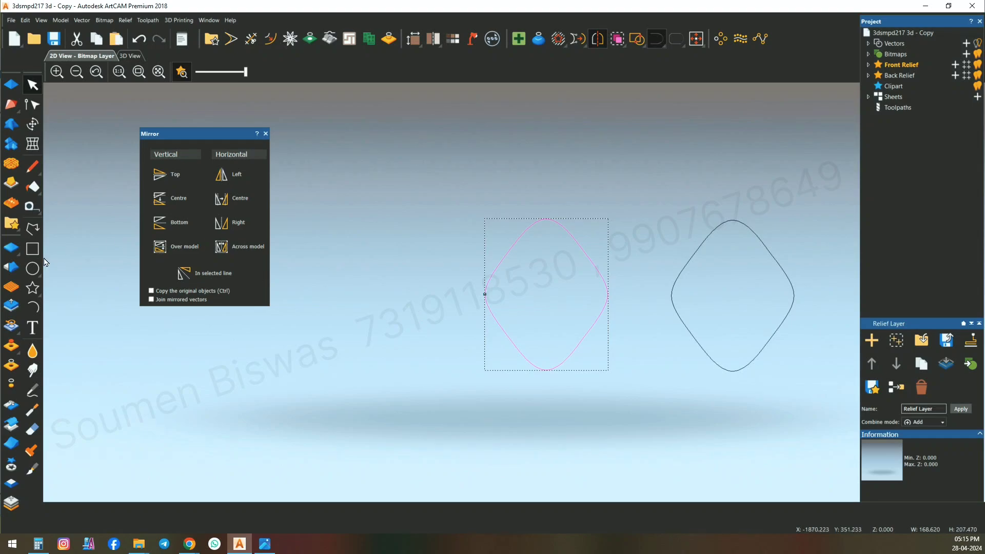
left_click(32, 228)
left_click(515, 367)
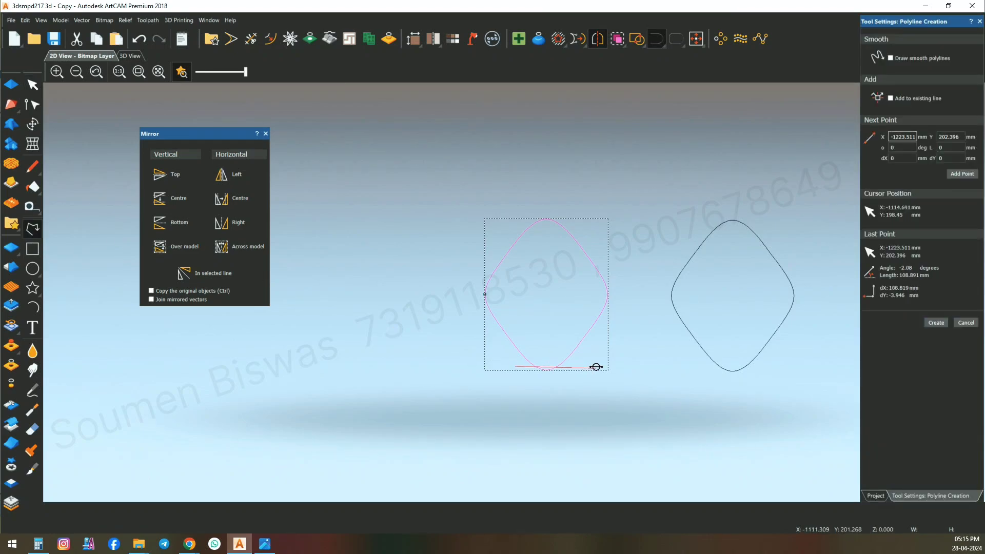
left_click(596, 366)
right_click(596, 367)
scroll(526, 366, "up", 1)
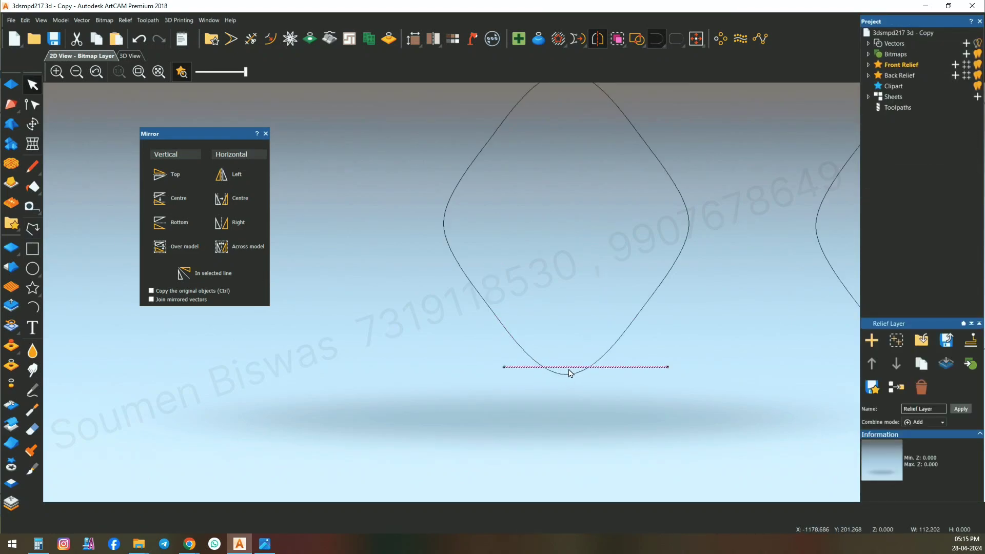
left_click_drag(570, 368, 560, 370)
- Trim away the left diamond's tip below the horizontal line and delete the line
left_click(251, 39)
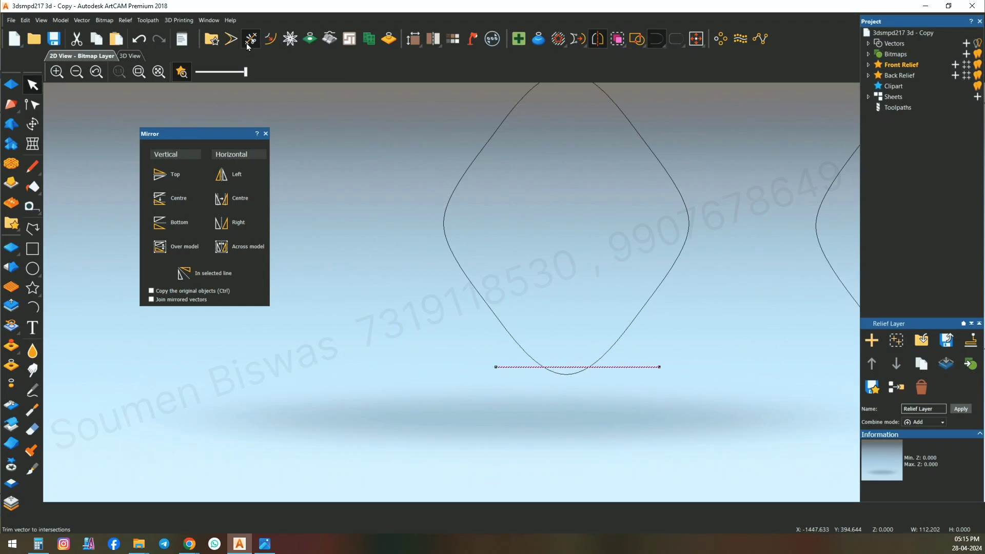
left_click(566, 377)
left_click(33, 85)
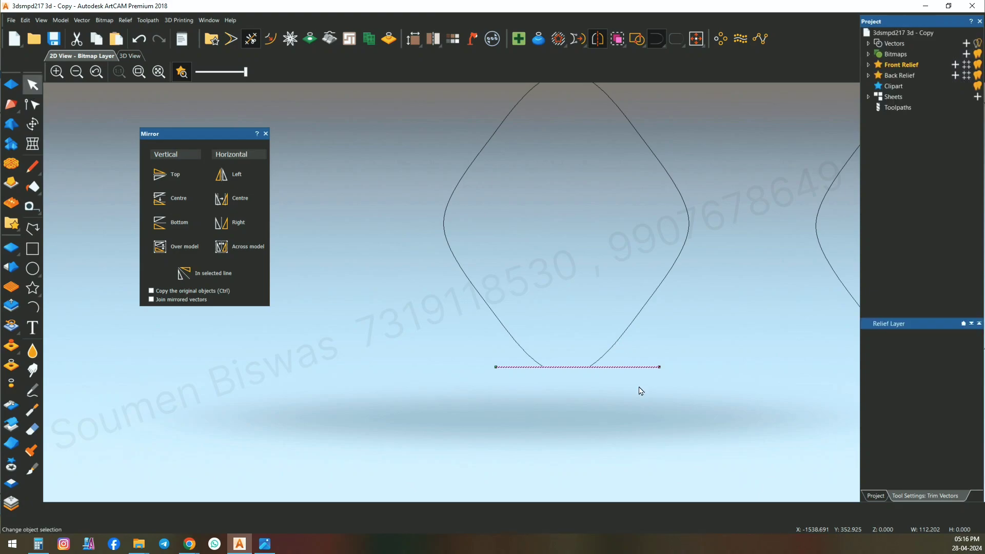
left_click_drag(487, 359, 665, 393)
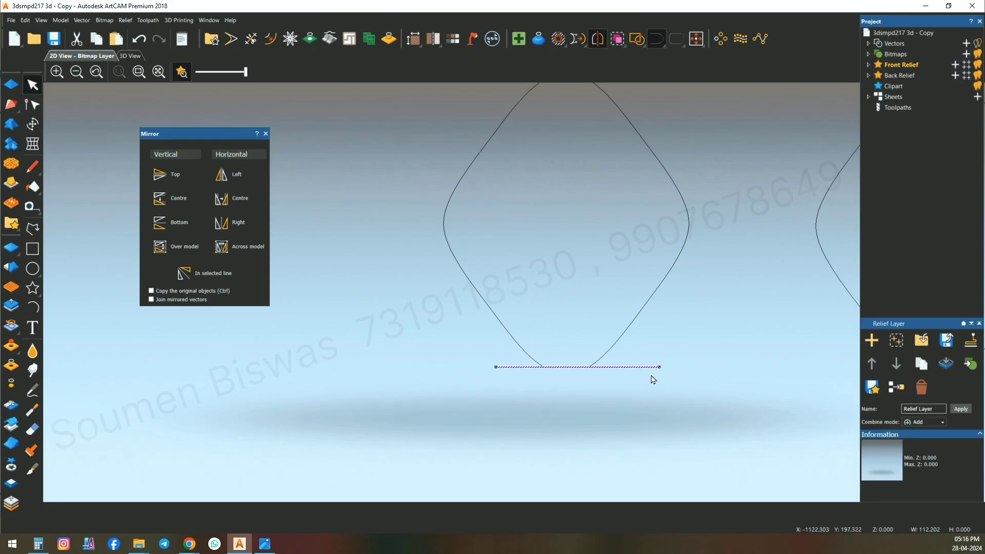
key("Delete")
- Move the trimmed diamond's two open end nodes straight down to stretch its lower end into a narrow neck
left_click(594, 365)
scroll(561, 268, "down", 2)
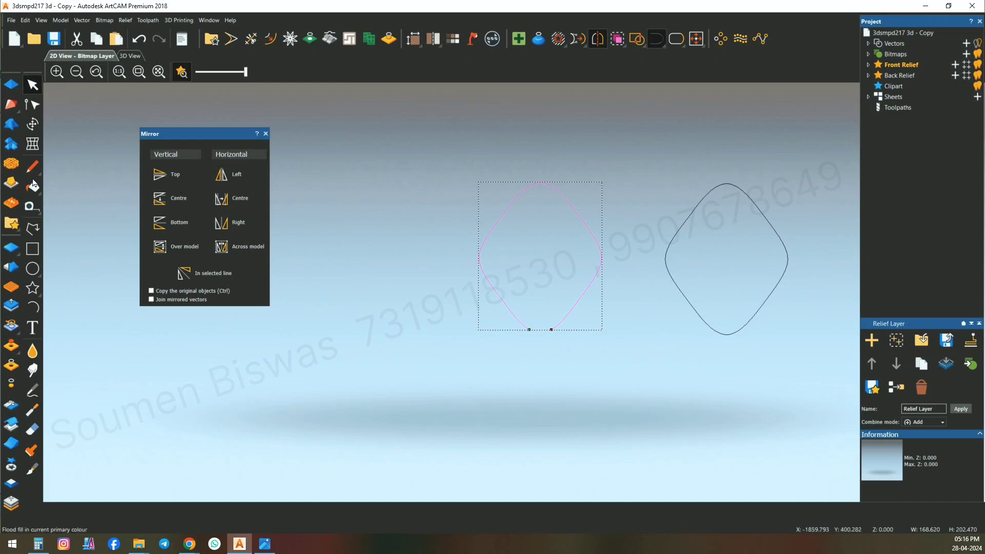
left_click(33, 105)
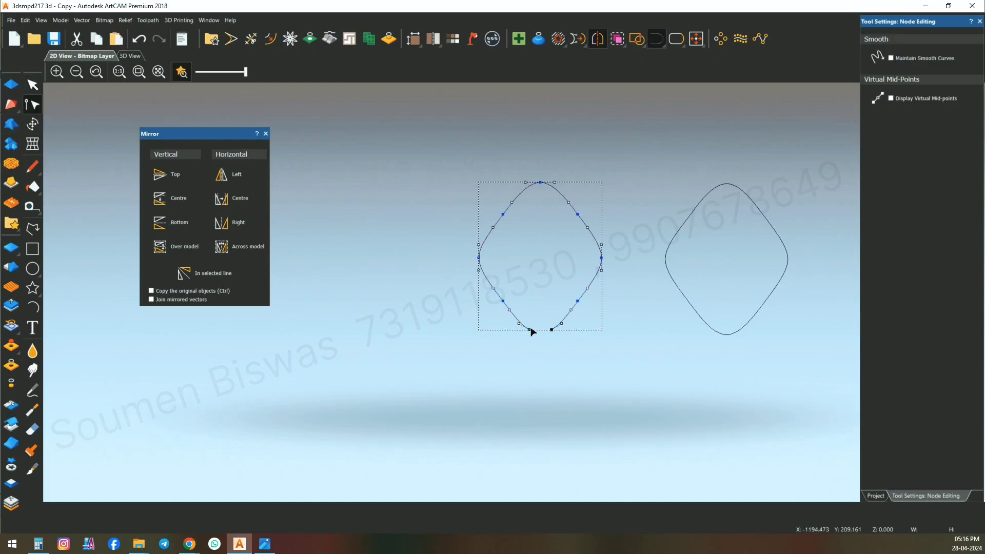
scroll(532, 332, "up", 2)
left_click_drag(509, 331, 580, 342)
scroll(544, 307, "down", 2)
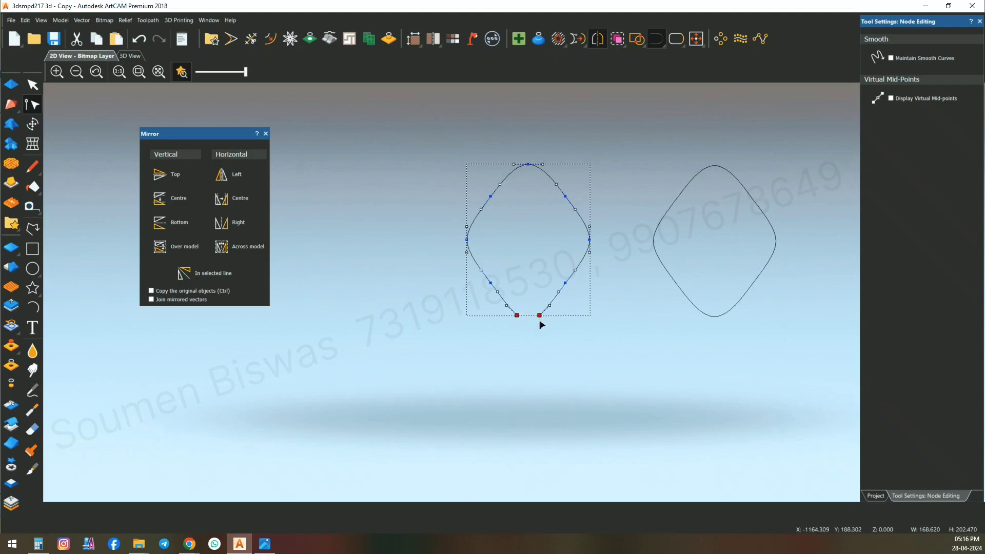
key("Down")
key("Down")
key("Down")
key("Down")
key("Down")
key("Down")
key("Down")
key("Down")
key("Down")
key("Down")
key("Down")
key("Down")
key("Down")
left_click(438, 253)
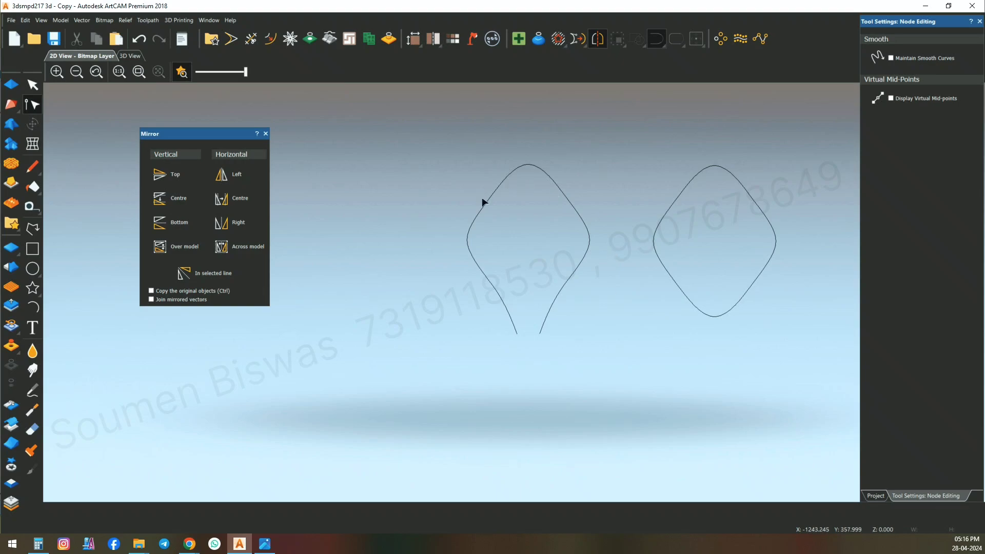
- Mirror a copy of the open, necked diamond downward about its lower ends
left_click(33, 84)
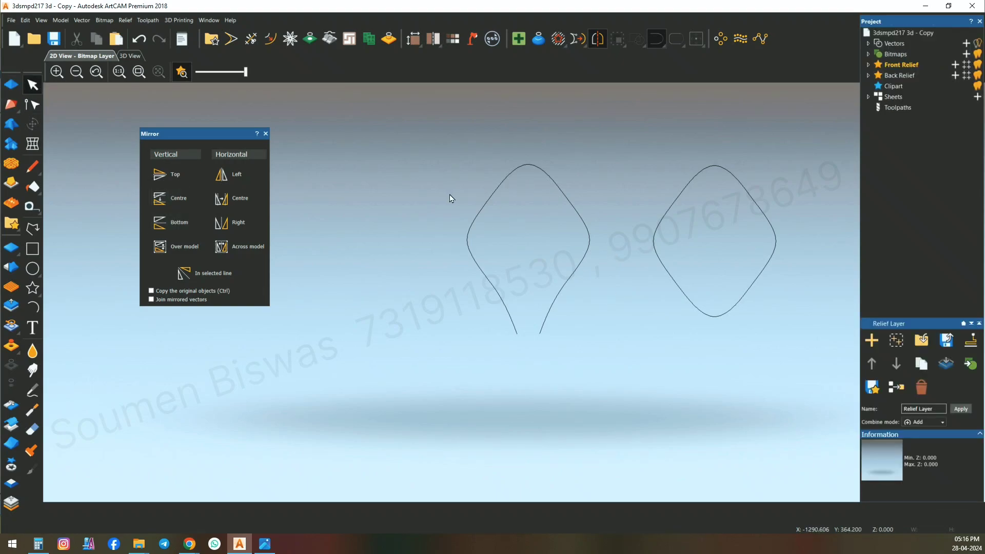
left_click(486, 206)
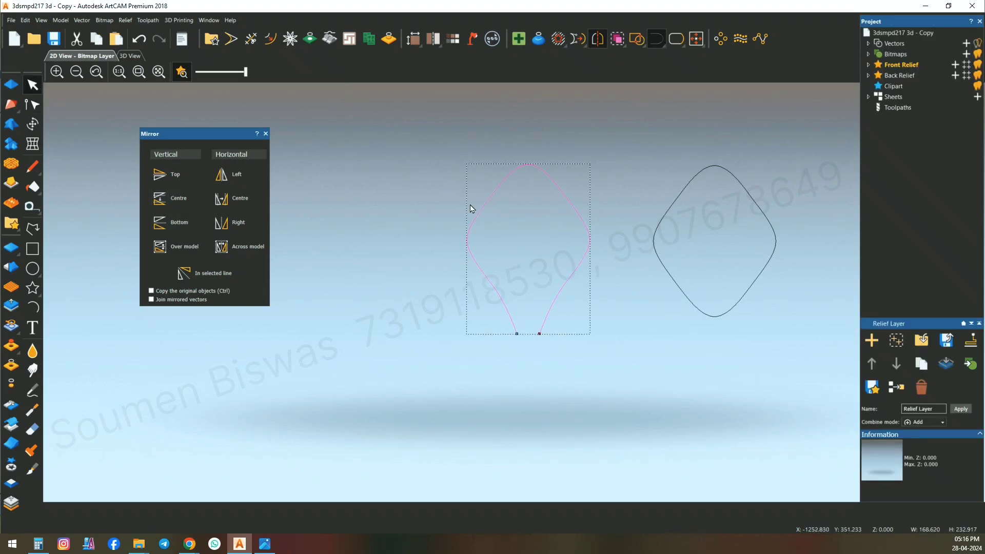
left_click(160, 222)
scroll(516, 336, "down", 2)
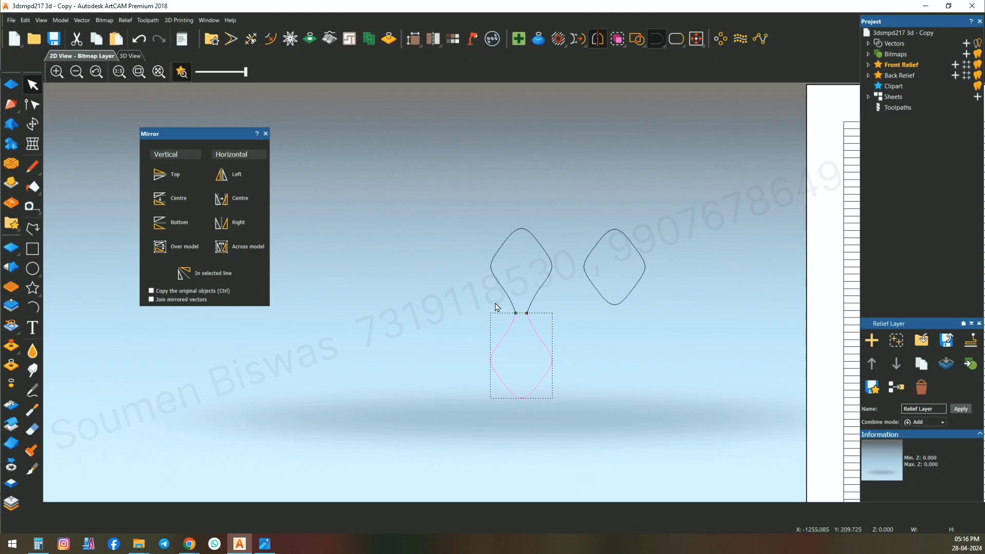
- Join the upper and lower necked diamonds with a smooth curve into one closed double diamond
left_click(554, 278)
left_click(548, 278)
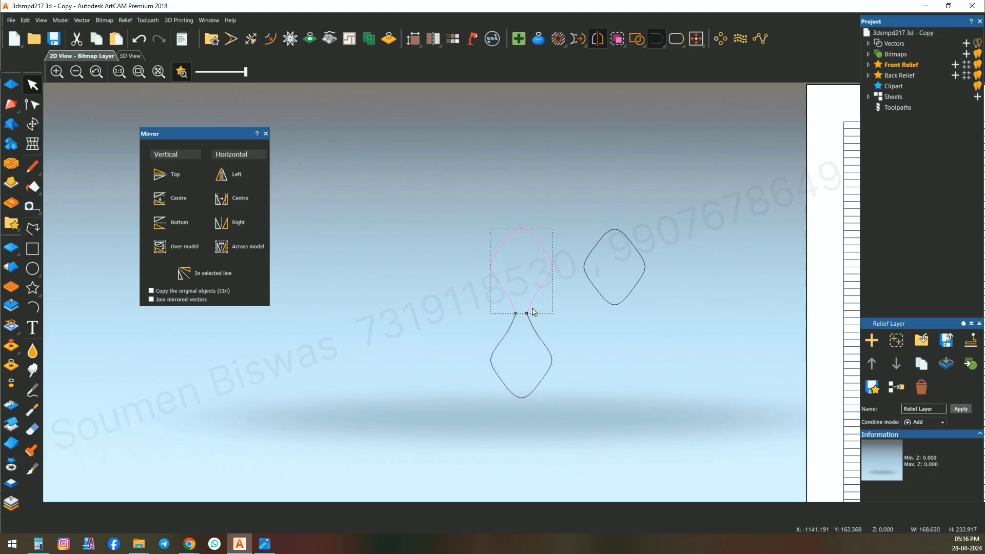
left_click_drag(478, 215, 558, 409)
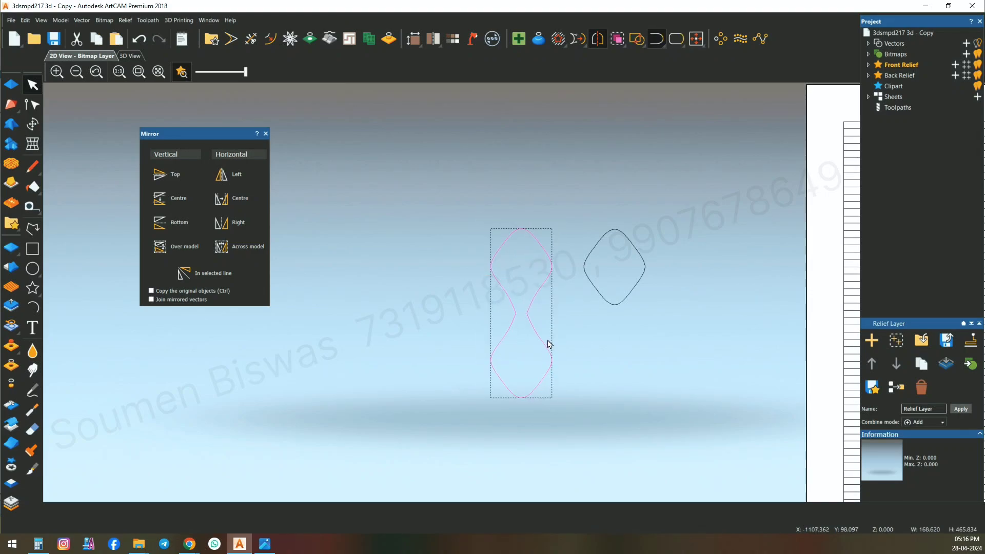
right_click(548, 343)
mouse_move(618, 253)
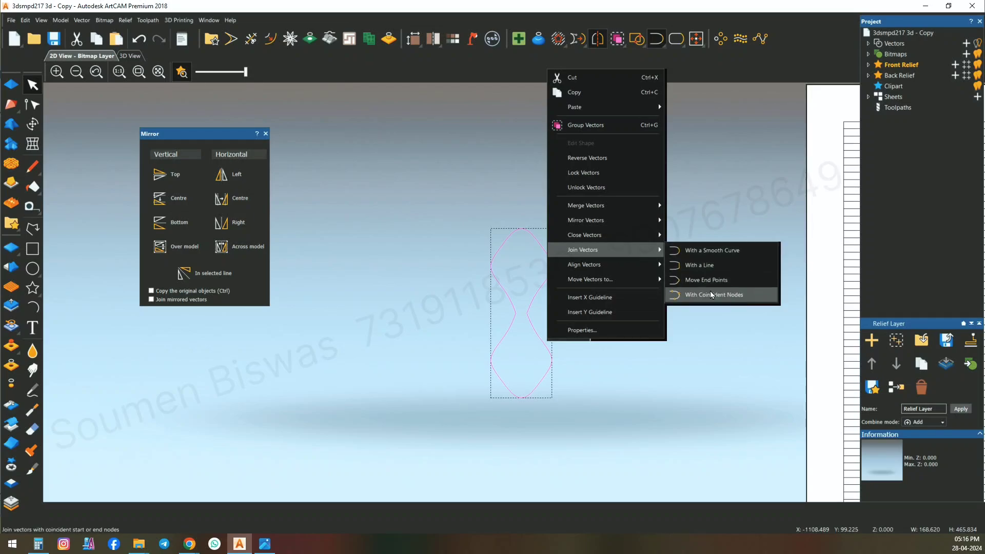
left_click(727, 251)
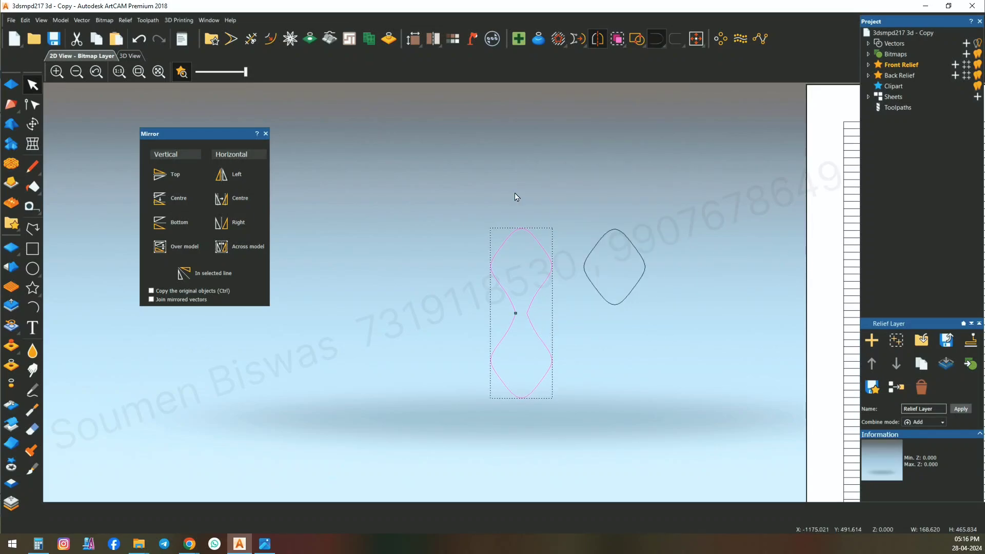
- Smooth the two nodes at the double diamond's waist so the neck curves evenly
key("n")
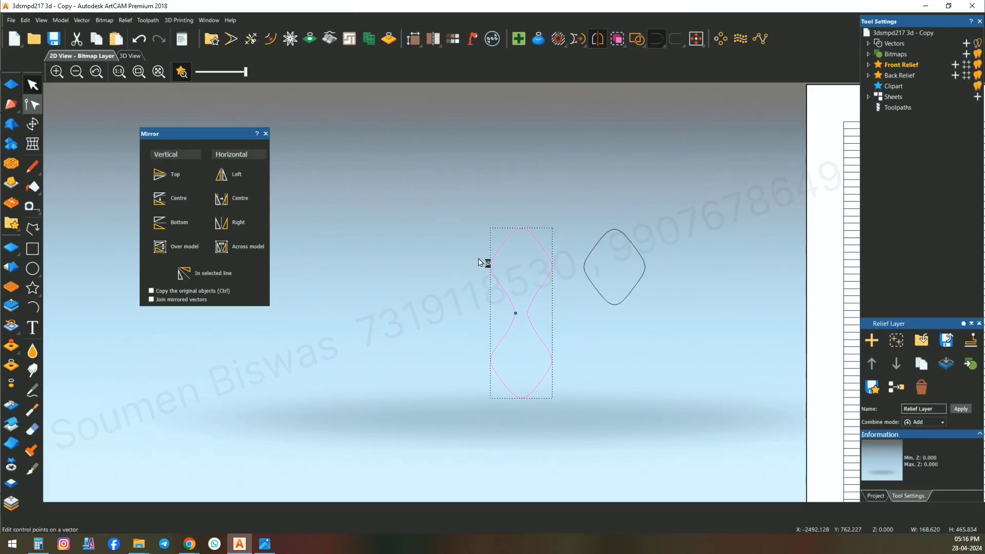
scroll(524, 315, "up", 2)
left_click_drag(498, 308, 546, 321)
right_click(530, 311)
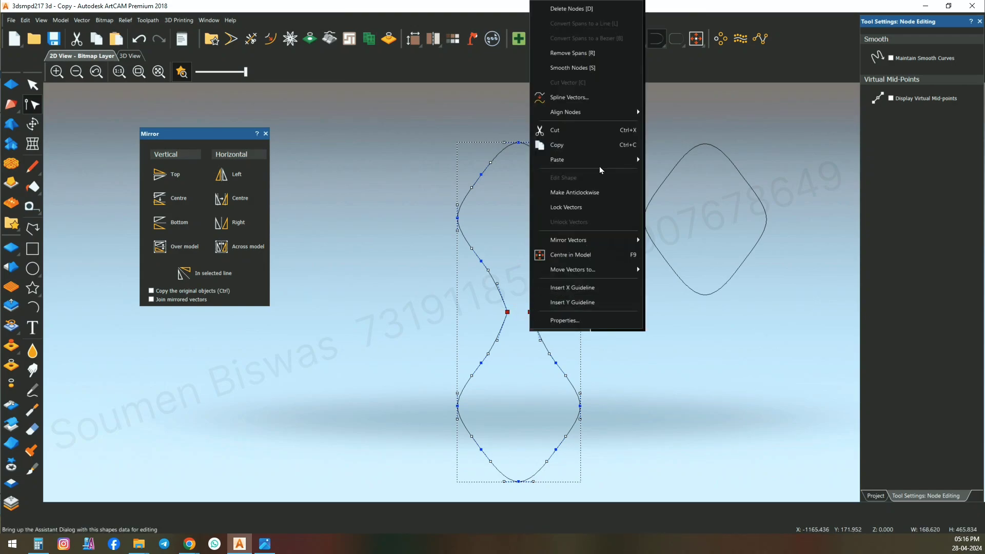
left_click(589, 72)
left_click(622, 296)
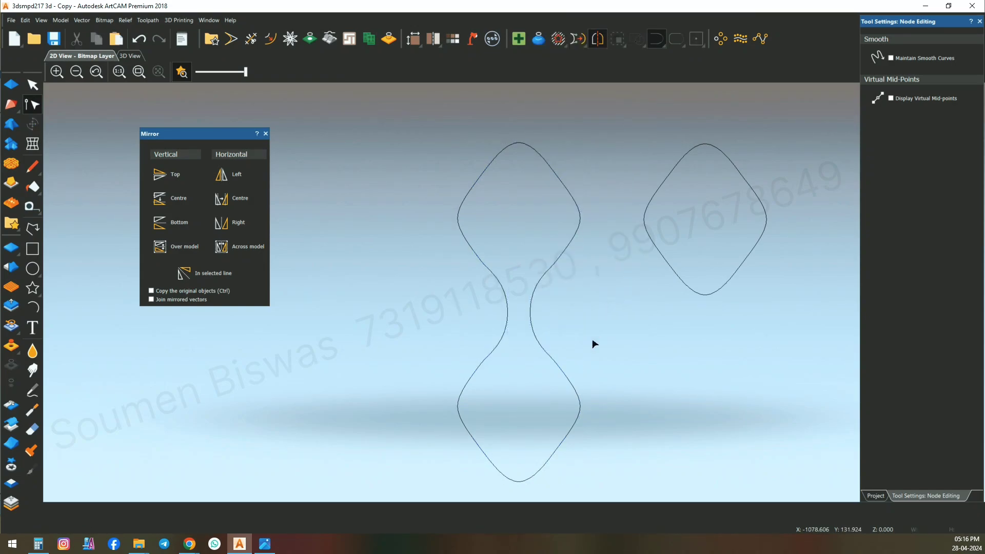
- Move the double diamond up and right so its waist sits beside the single diamond's left point
scroll(515, 292, "down", 2)
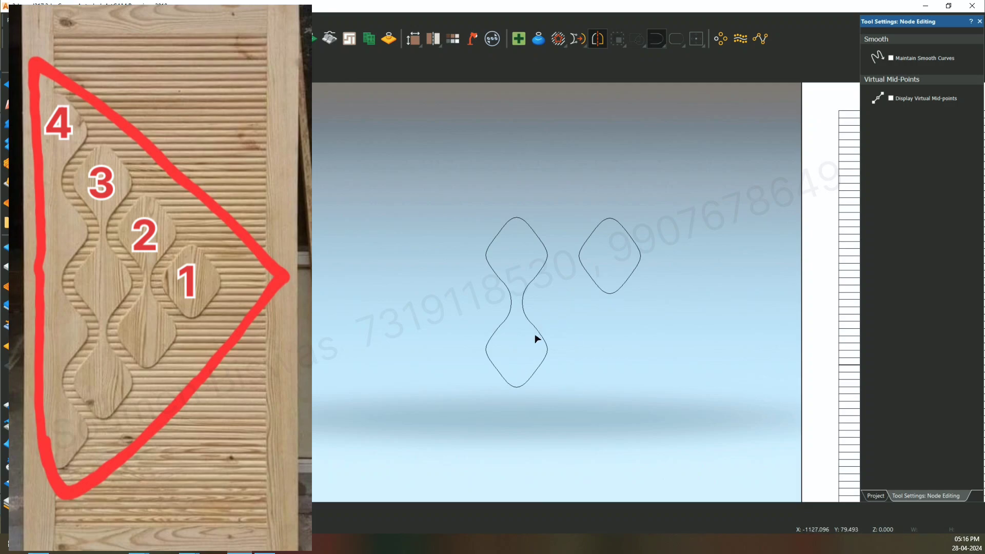
left_click(546, 344)
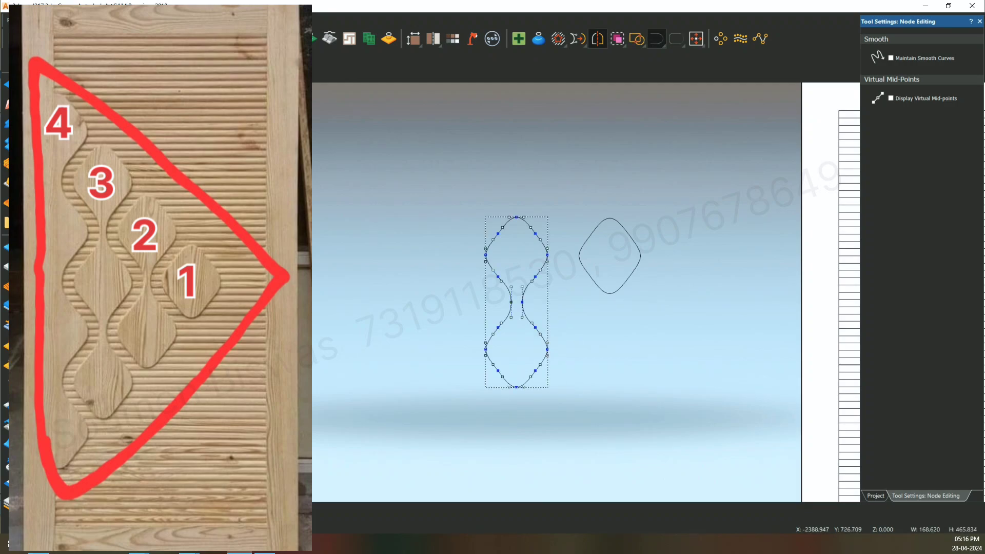
key("n")
left_click_drag(523, 310, 557, 267)
left_click(610, 268)
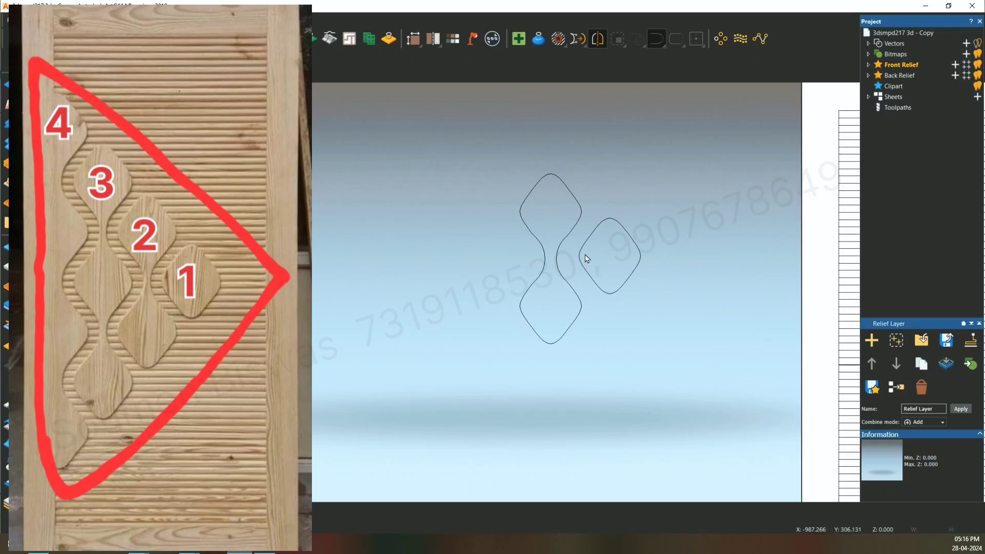
- Copy and paste the double diamond, and place the duplicate to the left of the original at the same height
scroll(587, 258, "down", 2)
scroll(490, 271, "up", 2)
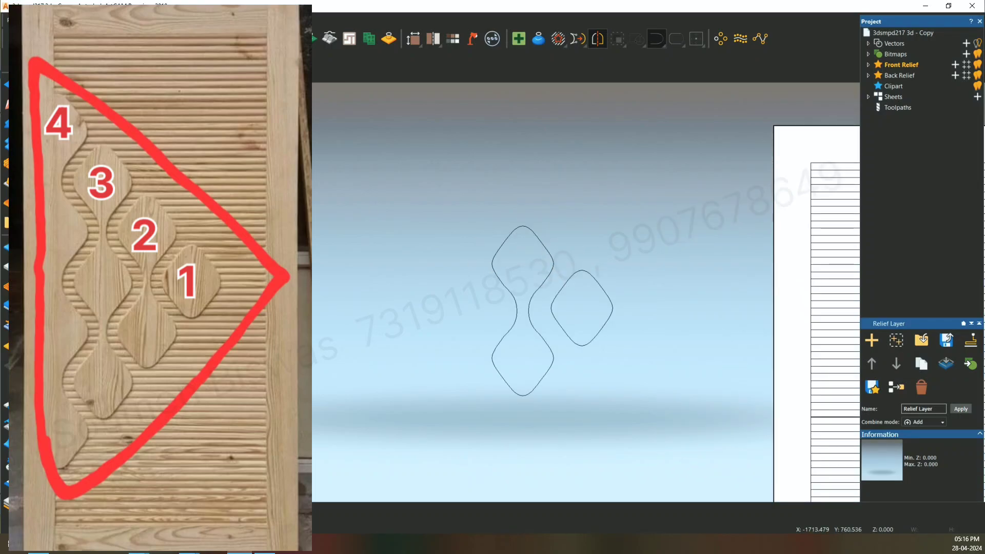
left_click(545, 331)
right_click(543, 328)
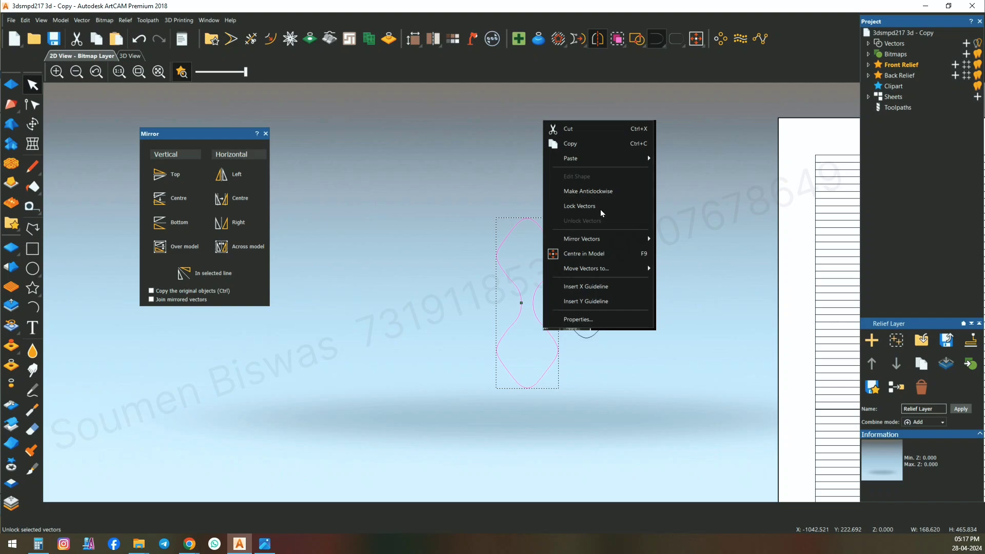
left_click(585, 144)
right_click(601, 205)
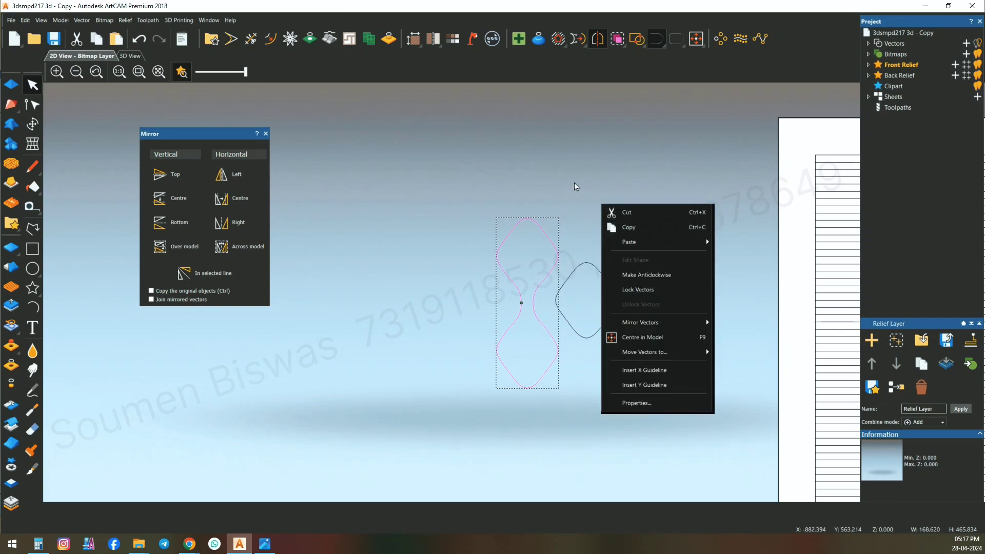
left_click(588, 193)
right_click(589, 199)
mouse_move(665, 206)
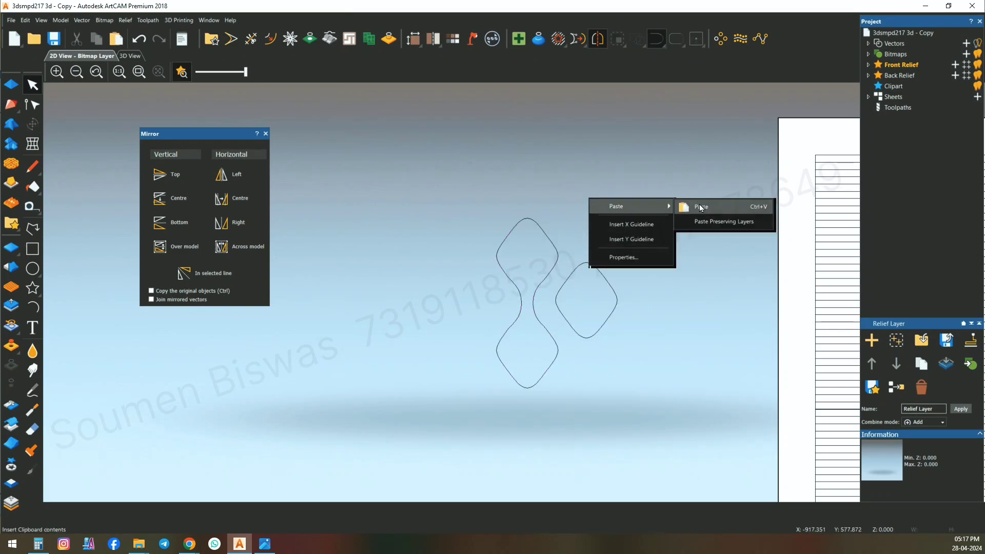
left_click(702, 208)
left_click_drag(533, 312, 443, 312)
left_click(368, 349)
middle_click_drag(424, 309, 444, 310)
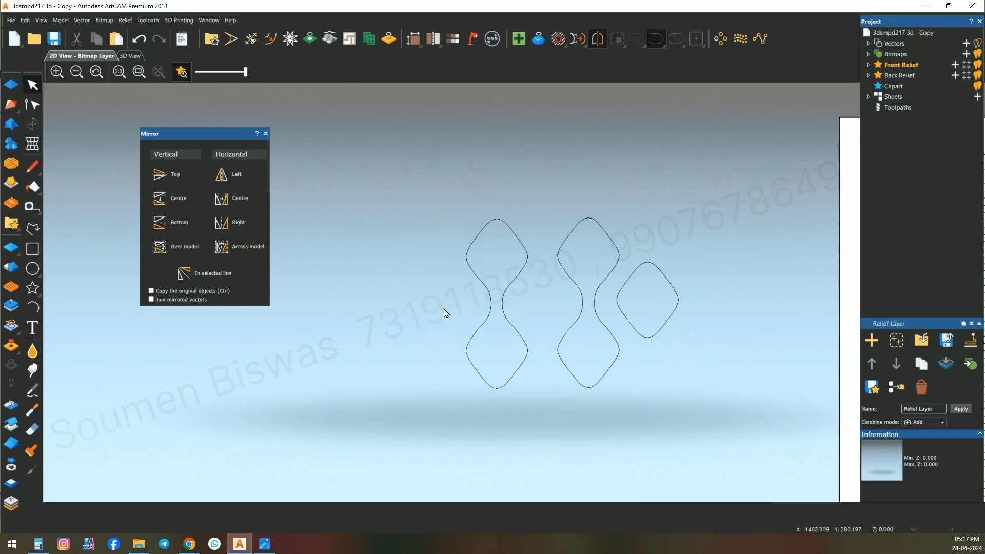
- Remove the spans just below the left and right points of the duplicate double diamond's lower diamond
left_click(488, 388)
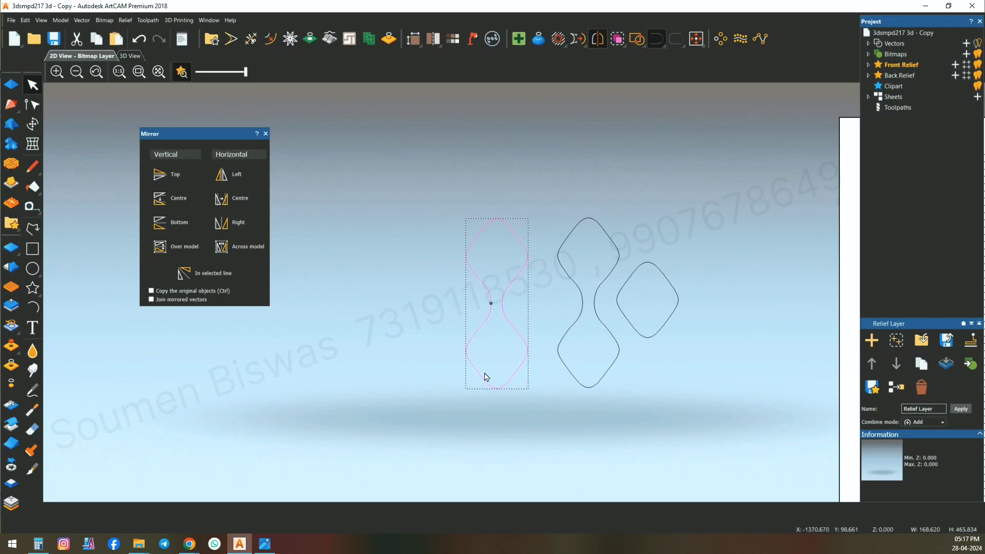
left_click(36, 108)
scroll(486, 391, "up", 2)
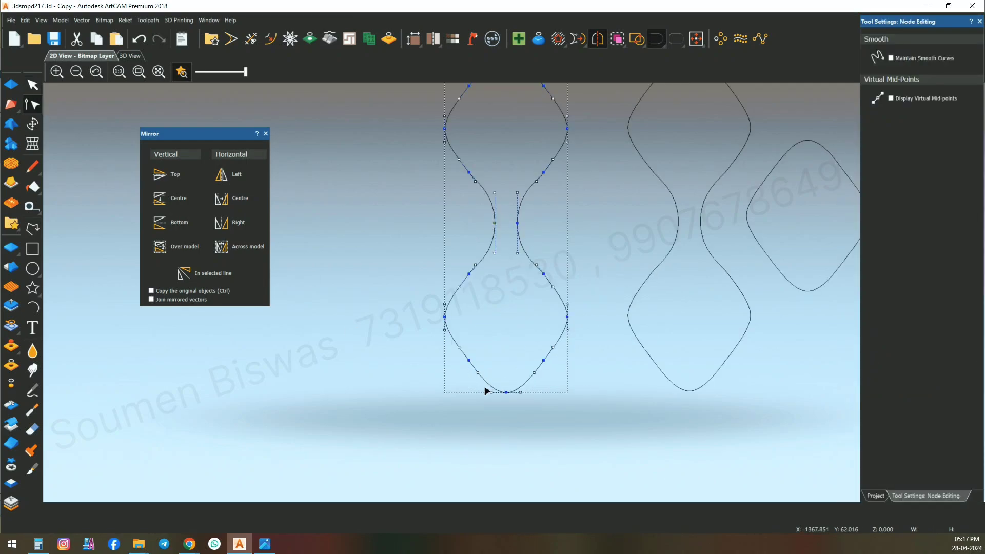
left_click(502, 313)
scroll(516, 292, "down", 1)
scroll(521, 272, "up", 1)
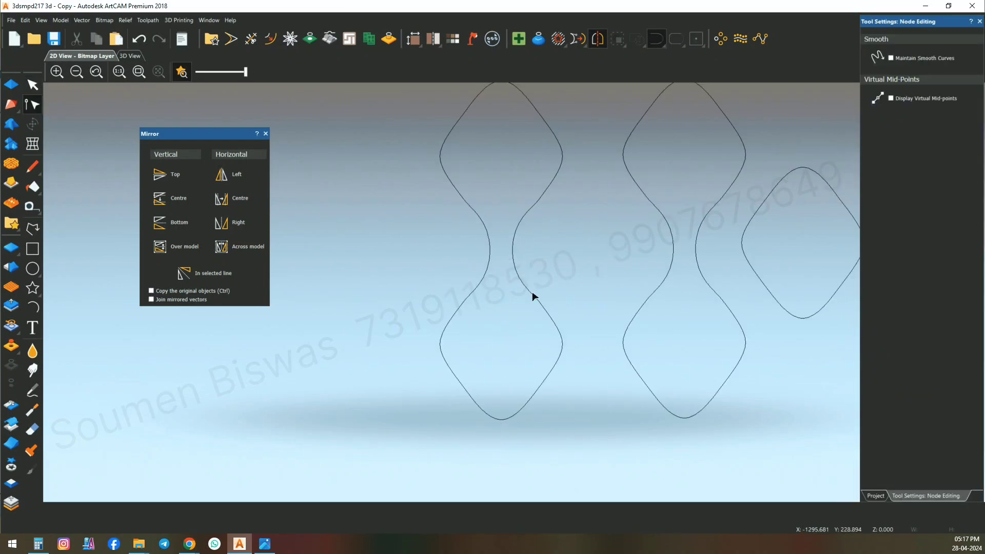
left_click(533, 296)
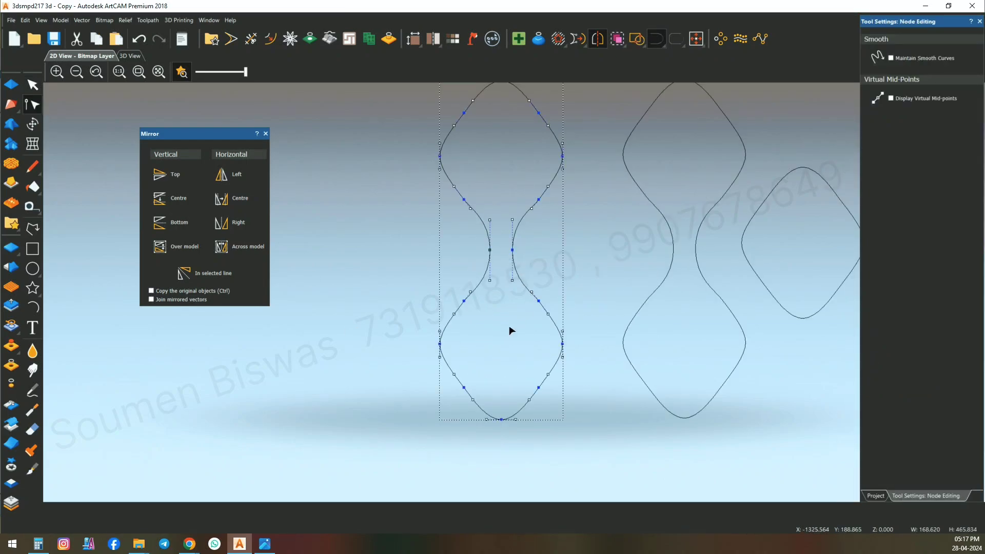
right_click(447, 365)
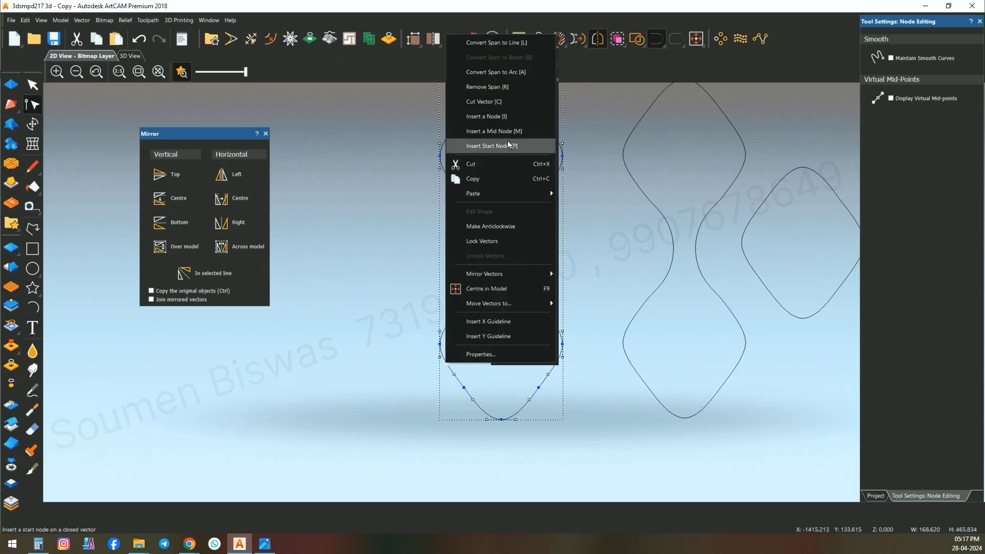
left_click(521, 90)
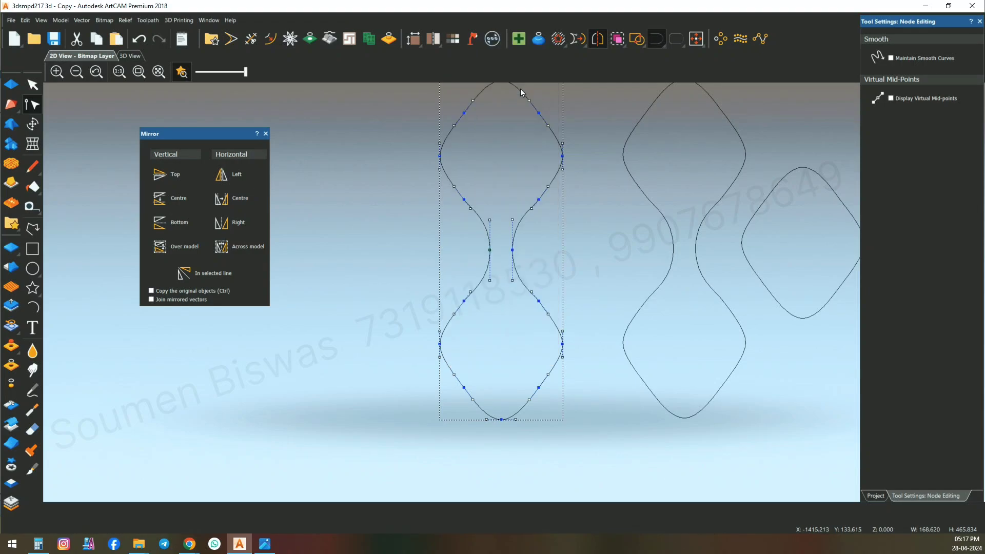
right_click(558, 367)
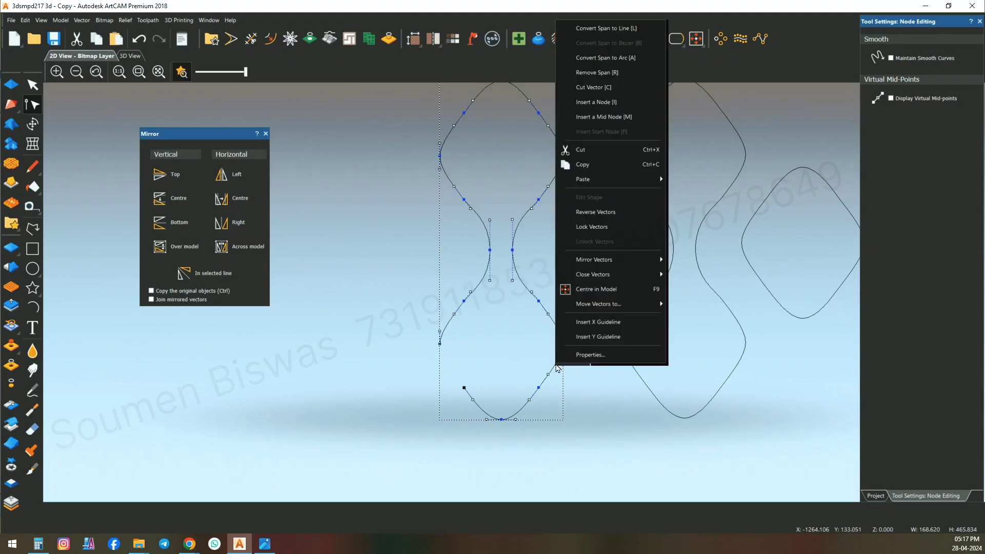
left_click(606, 73)
left_click(579, 420)
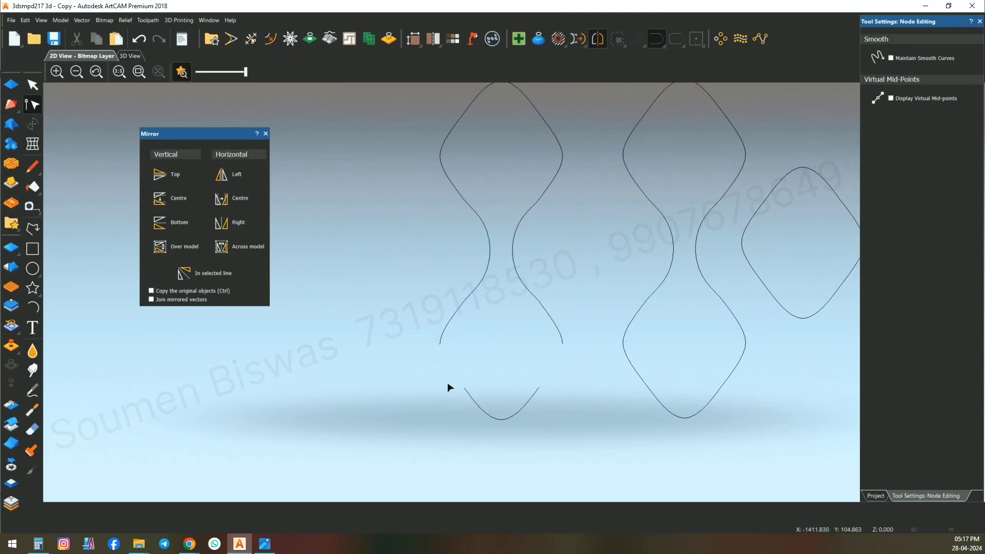
- Delete the detached bottom tip and mirror the remaining open double diamond below itself, keeping the original
left_click_drag(448, 374, 568, 439)
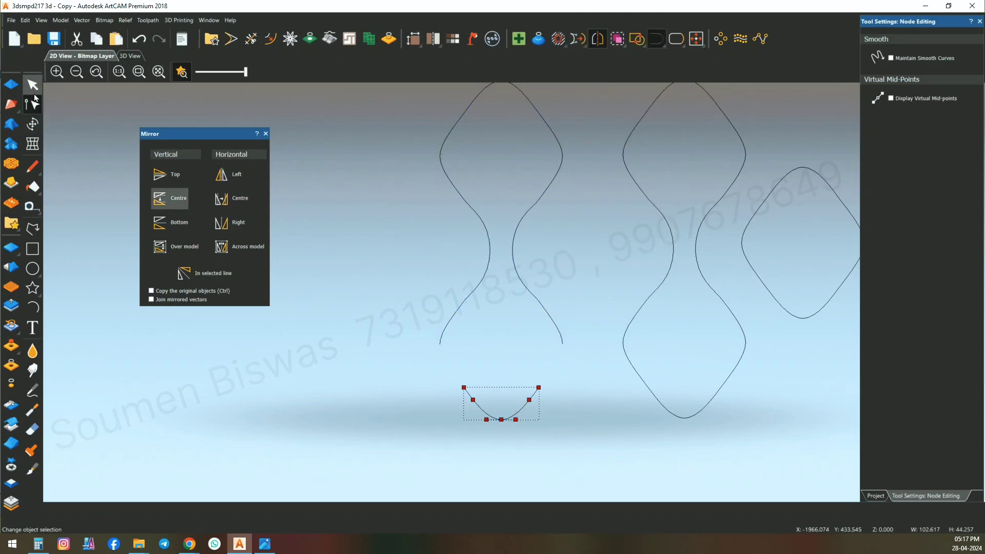
key("n")
key("Delete")
scroll(515, 392, "down", 1)
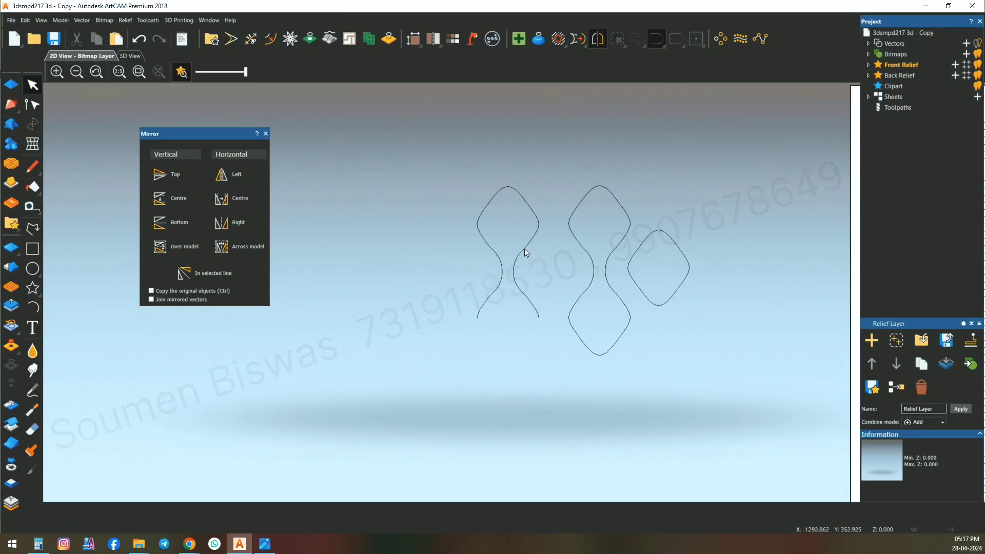
left_click(525, 253)
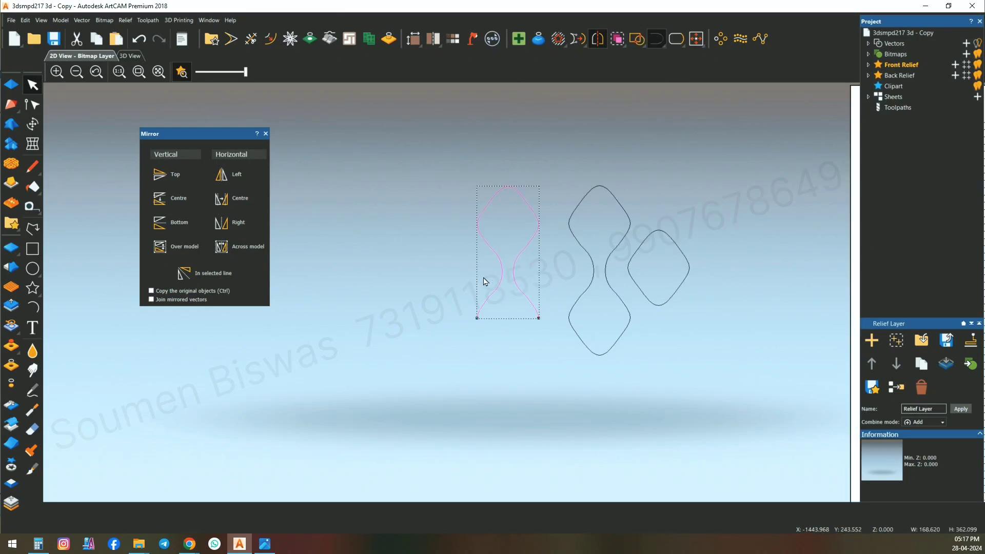
left_click(172, 226, "ctrl")
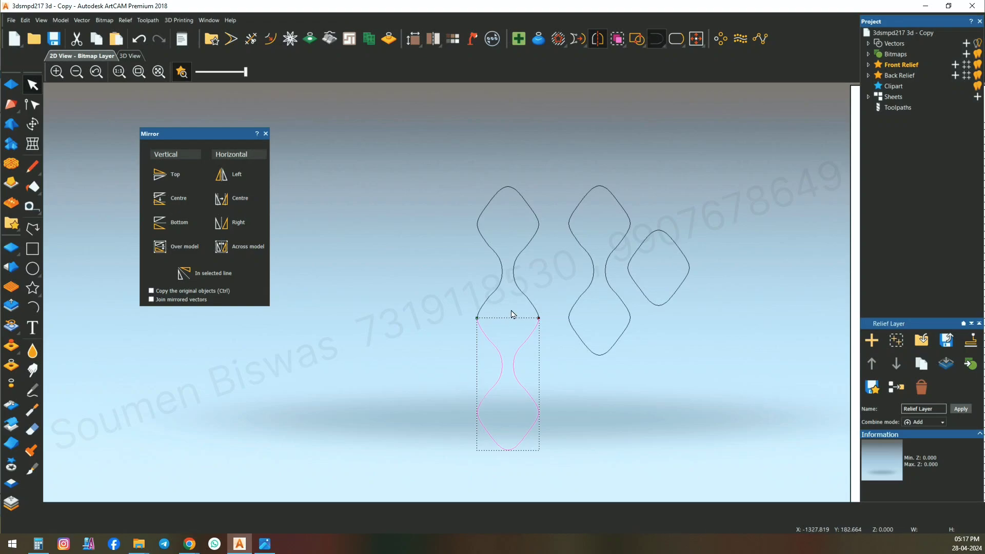
- Join the open double diamond and its mirrored copy with a smooth curve into one closed triple diamond
left_click(489, 297, "shift")
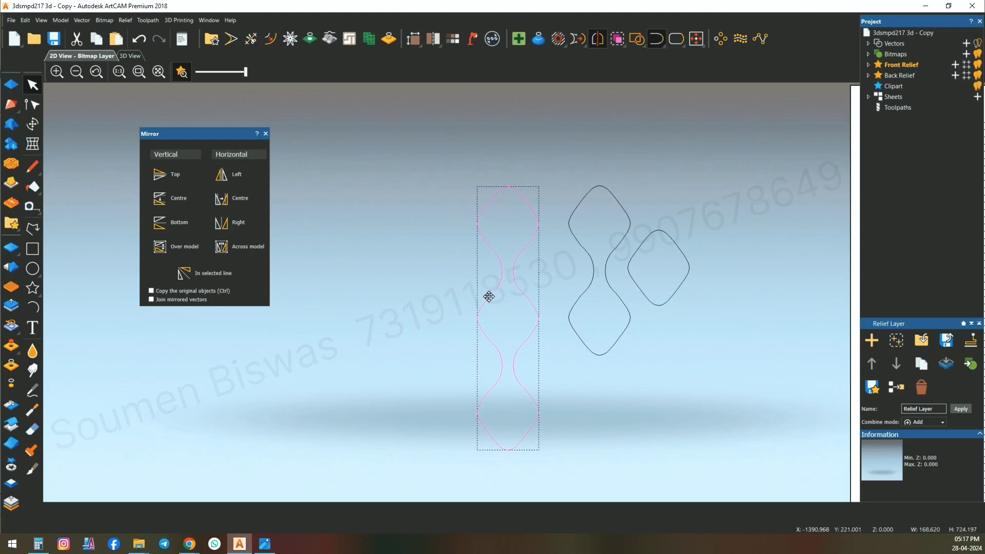
left_click(441, 272)
left_click_drag(459, 178, 564, 468)
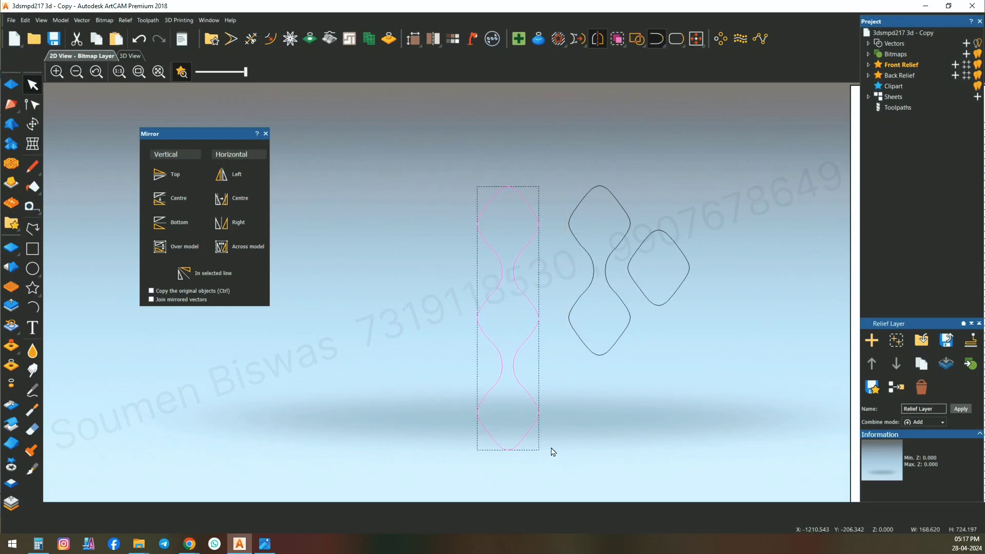
right_click(519, 358)
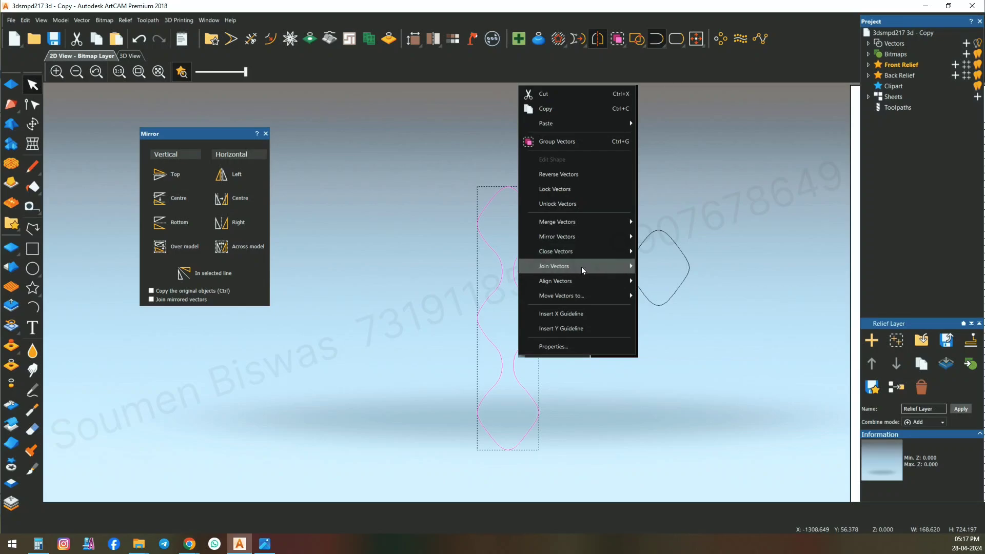
mouse_move(582, 266)
left_click(667, 267)
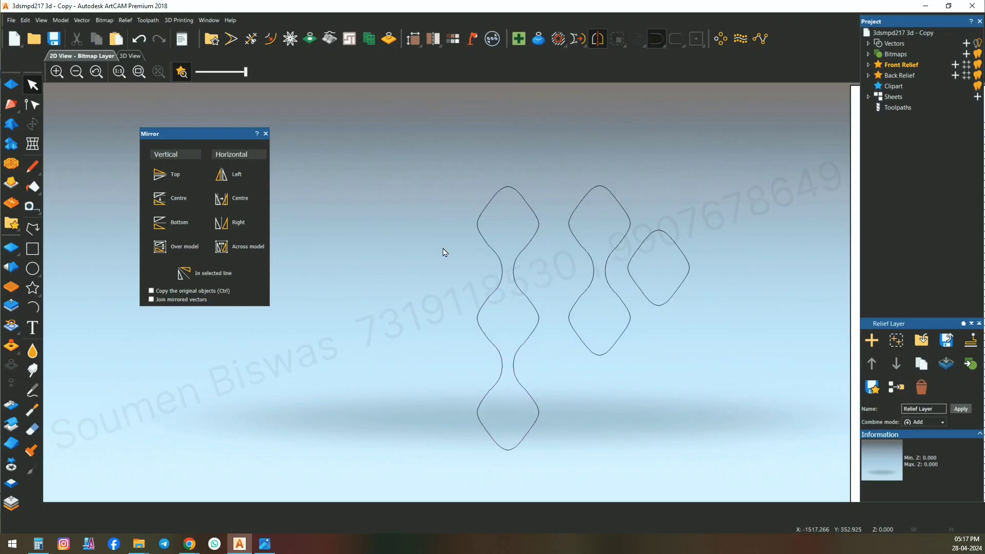
- Move the triple diamond up and right so its middle diamond nests beside the double diamond's waist
left_click_drag(537, 326, 564, 291)
left_click(476, 325)
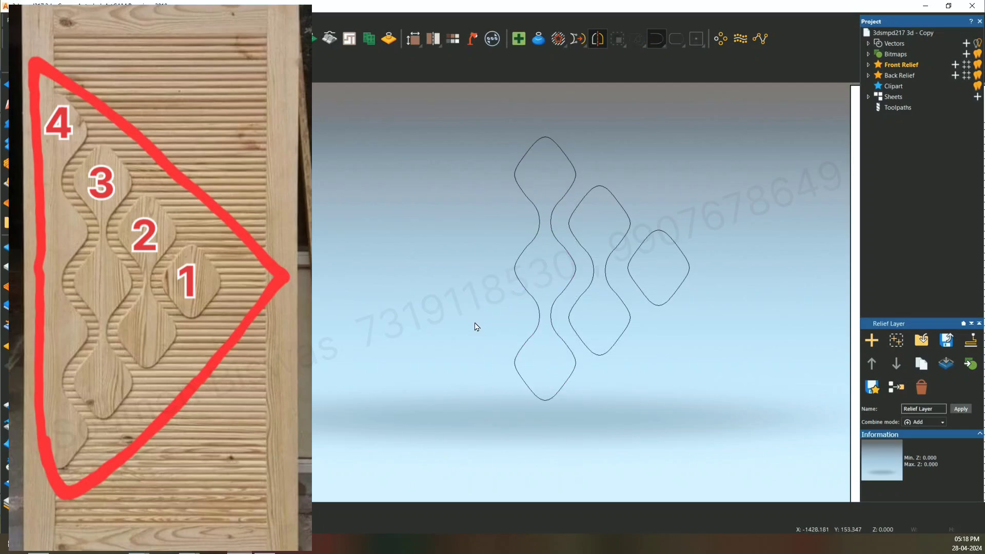
scroll(610, 361, "down", 1)
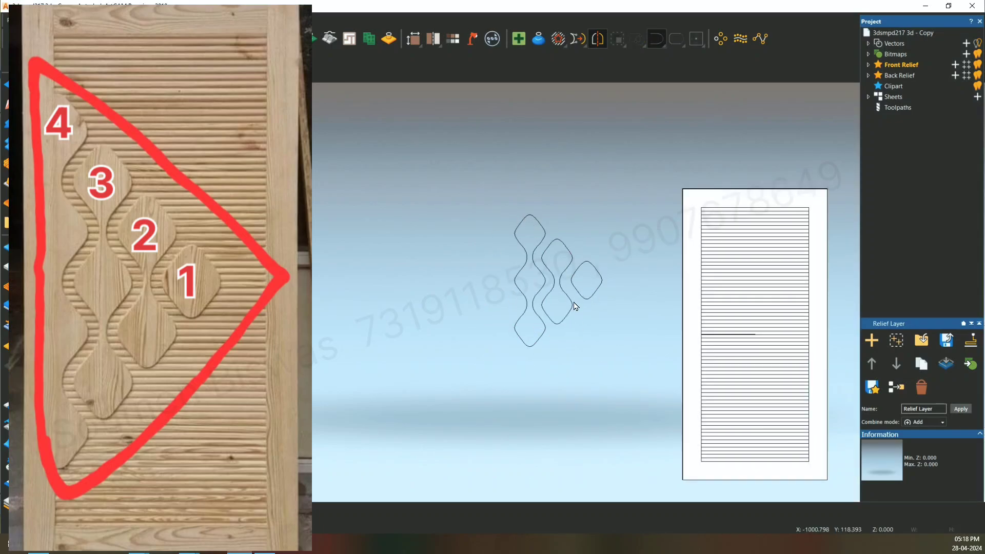
scroll(547, 235, "up", 2)
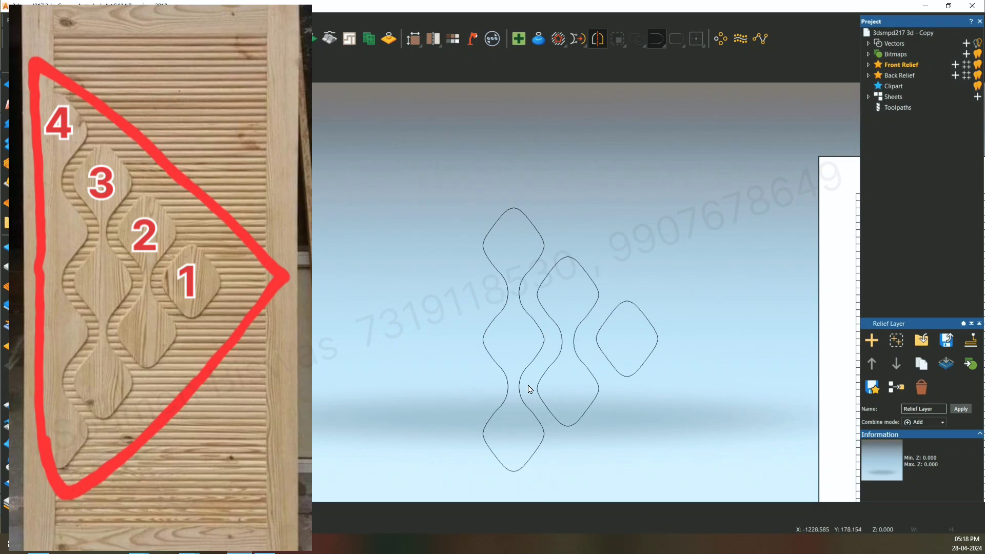
- Copy and paste the triple diamond, and place the duplicate to the left of the original at the same height
left_click(496, 221)
right_click(525, 242)
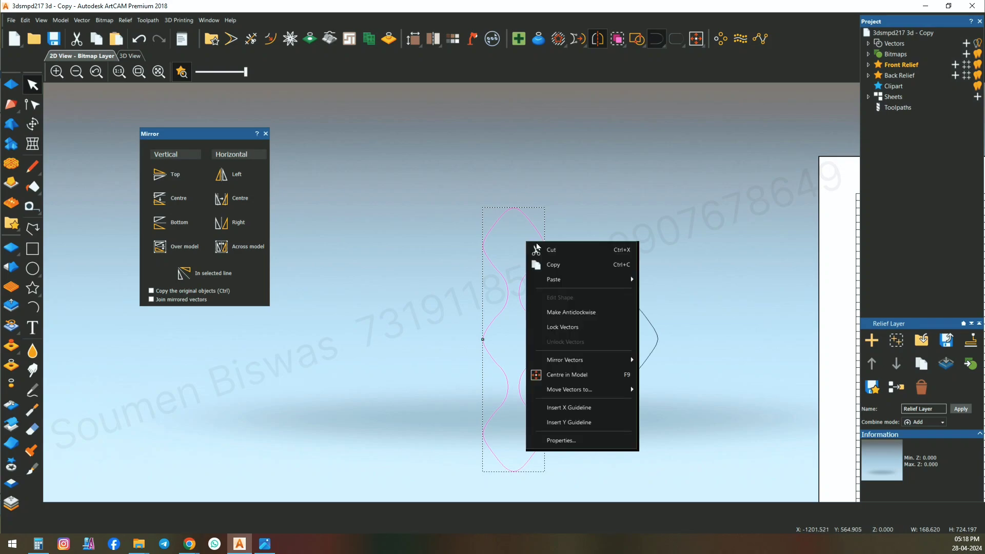
left_click(565, 265)
left_click(604, 239)
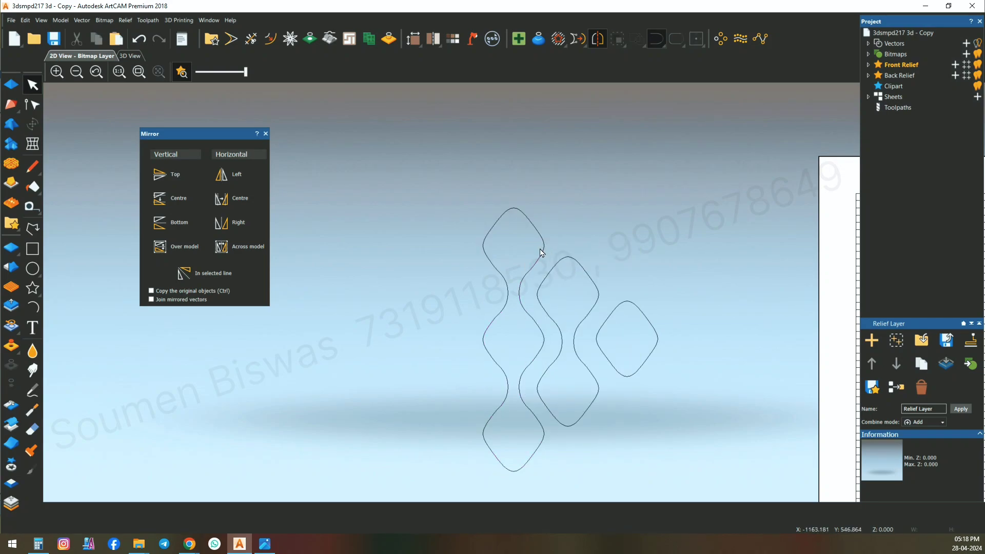
right_click(541, 250)
mouse_move(591, 257)
left_click(671, 260)
scroll(472, 358, "down", 3)
left_click_drag(508, 349, 428, 347)
left_click(397, 355)
- Remove the two spans linking the duplicate triple diamond's lower waist to its bottom diamond
scroll(390, 345, "up", 3)
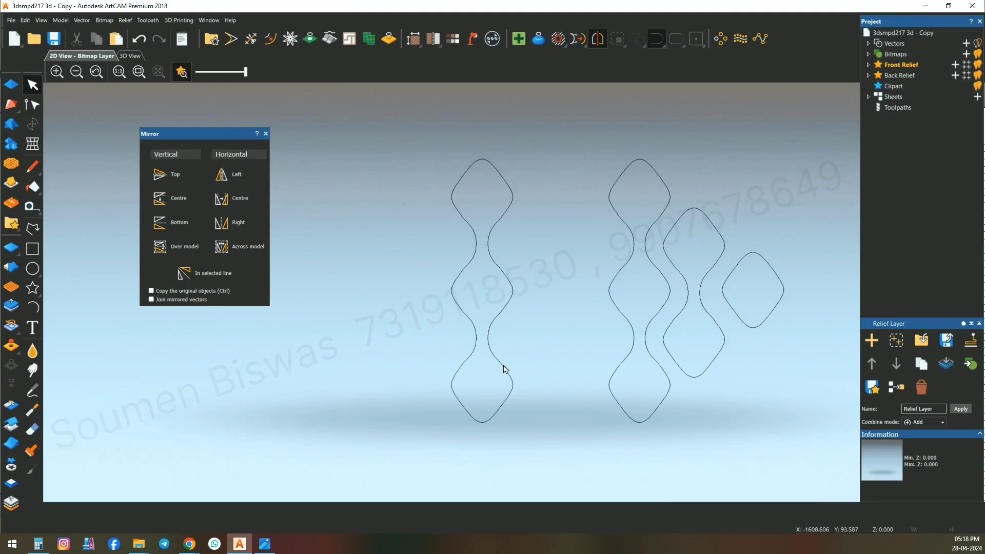
left_click(504, 370)
left_click(33, 104)
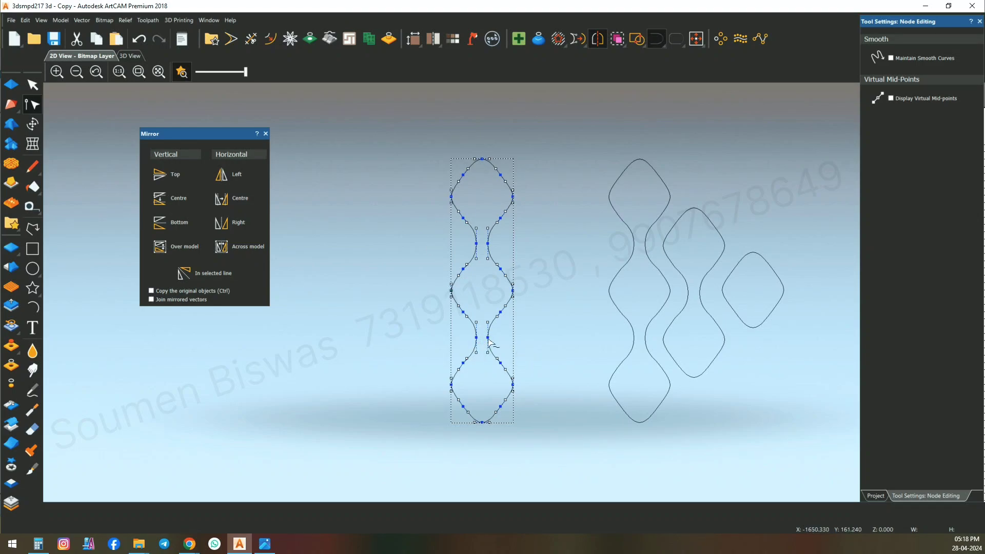
scroll(473, 358, "up", 2)
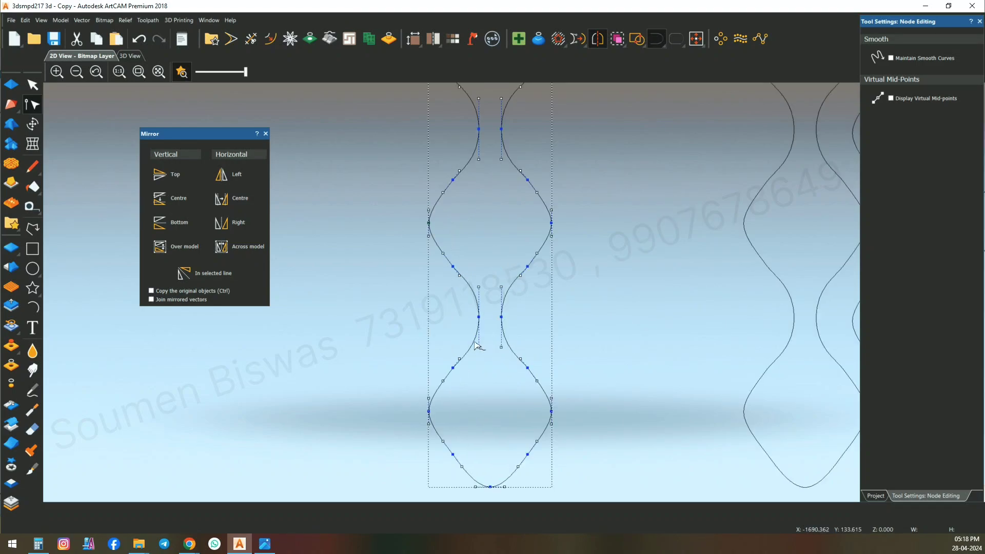
right_click(476, 344)
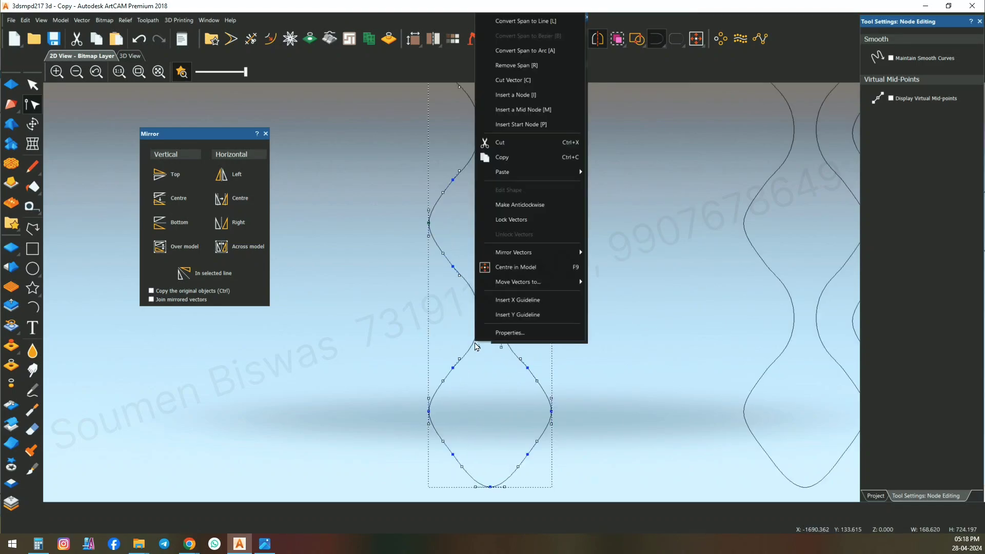
left_click(549, 66)
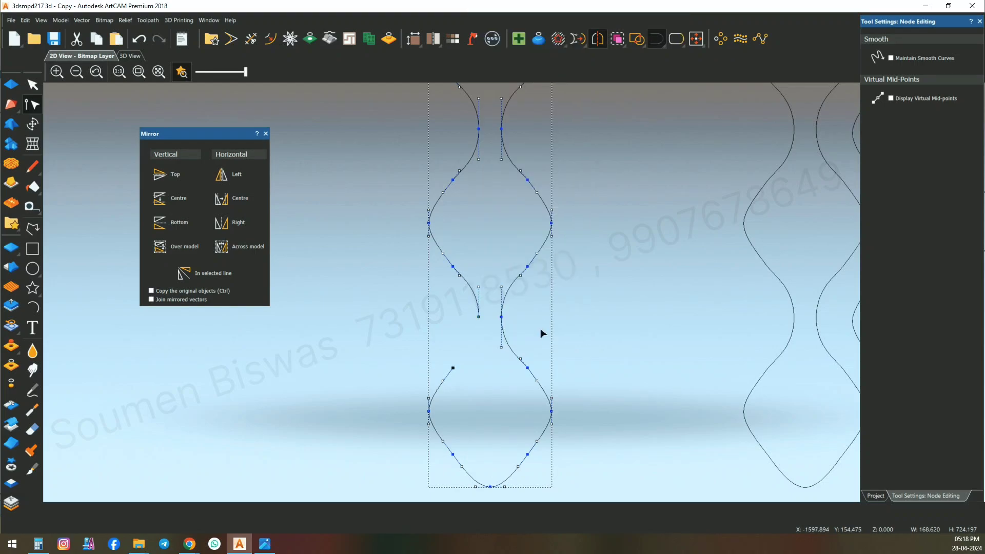
right_click(512, 352)
left_click(567, 57)
left_click(568, 319)
- Delete the detached bottom diamond and mirror the remaining two-diamond chain below itself, keeping the original
scroll(535, 225, "down", 2)
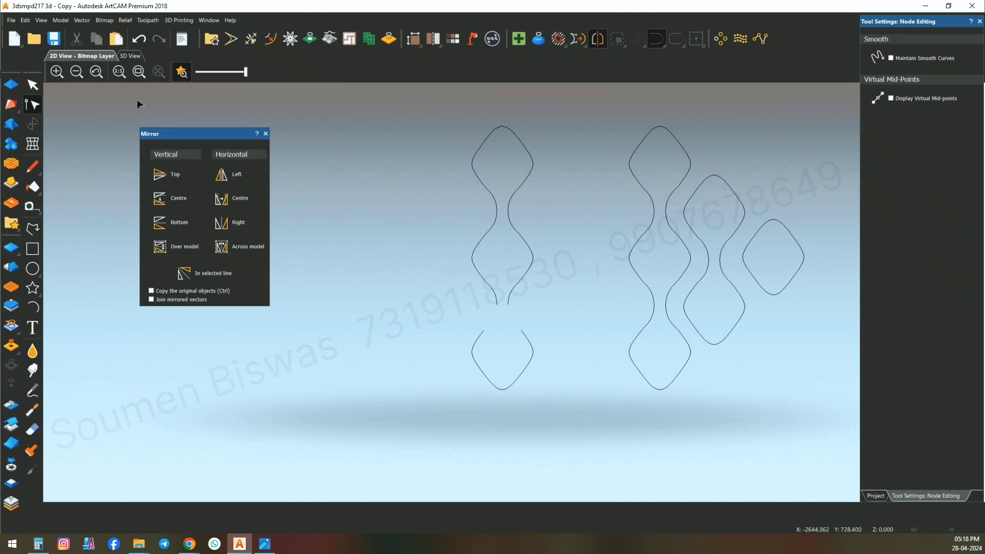
left_click(33, 85)
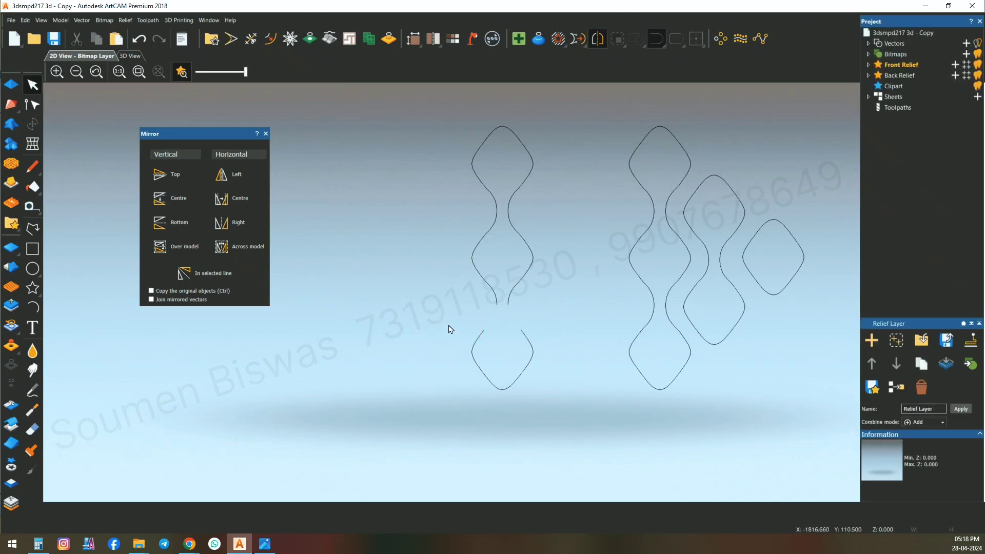
left_click_drag(457, 319, 557, 414)
key("Delete")
left_click(529, 189)
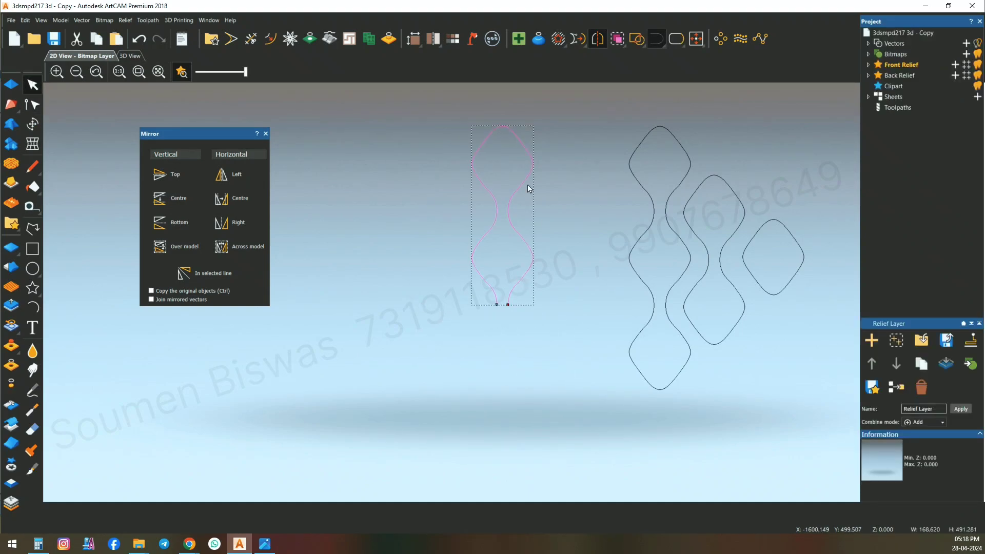
left_click(181, 220)
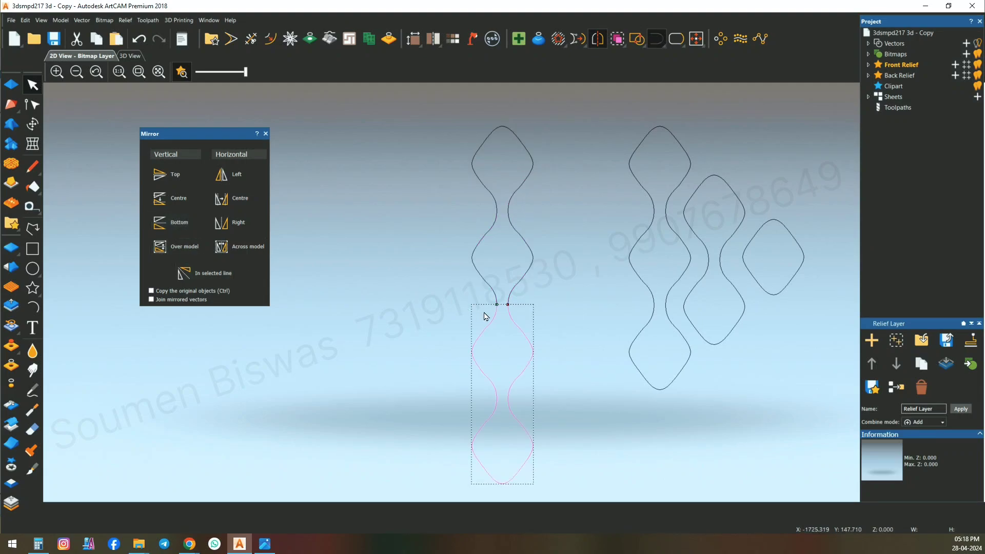
- Join the two mirrored two-diamond chains with a line into one closed four-diamond chain
left_click(547, 231)
scroll(550, 285, "down", 1)
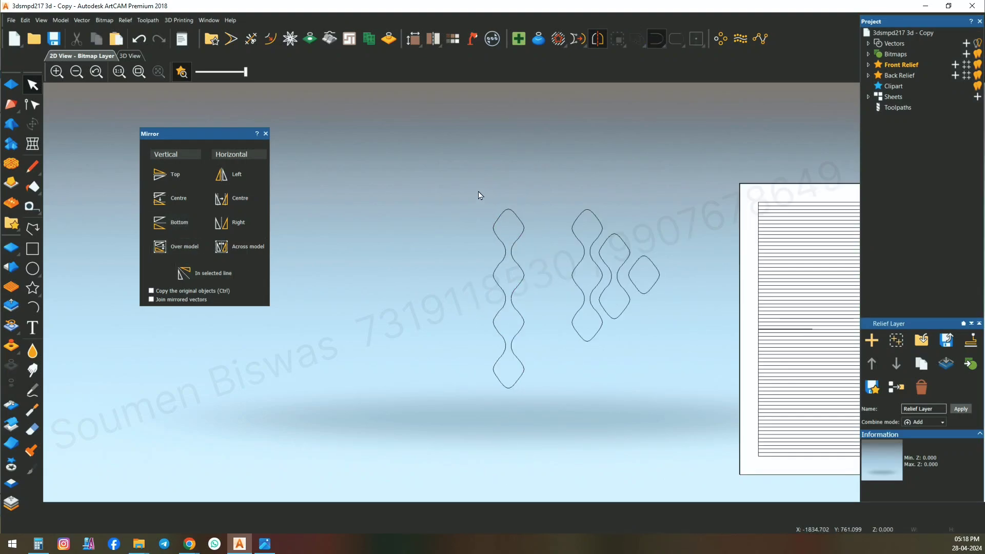
left_click_drag(479, 193, 535, 399)
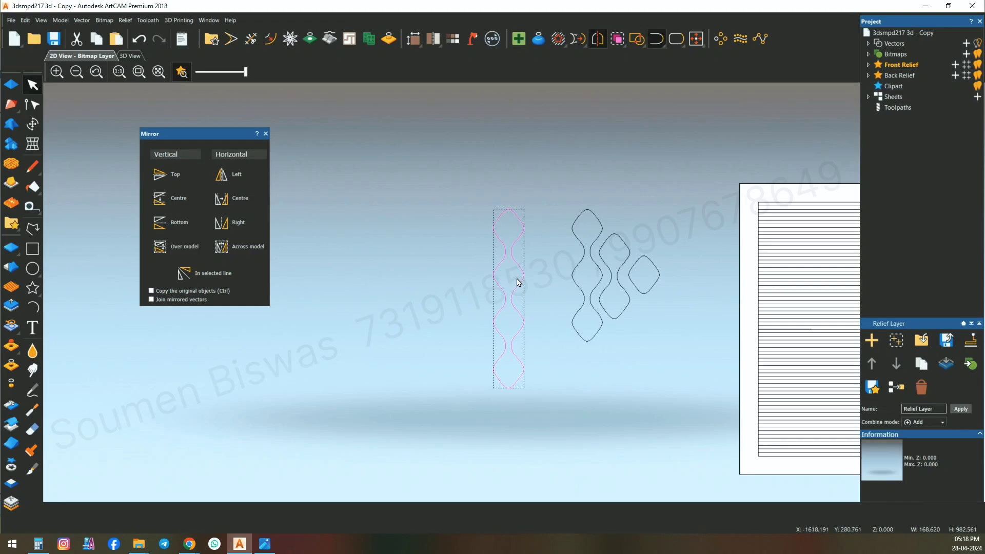
right_click(519, 282)
mouse_move(607, 187)
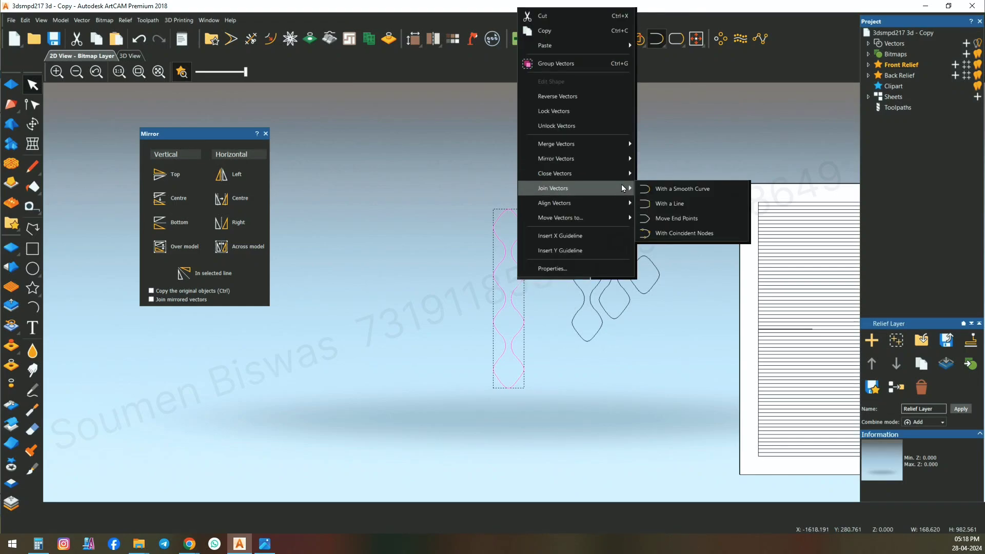
left_click(689, 203)
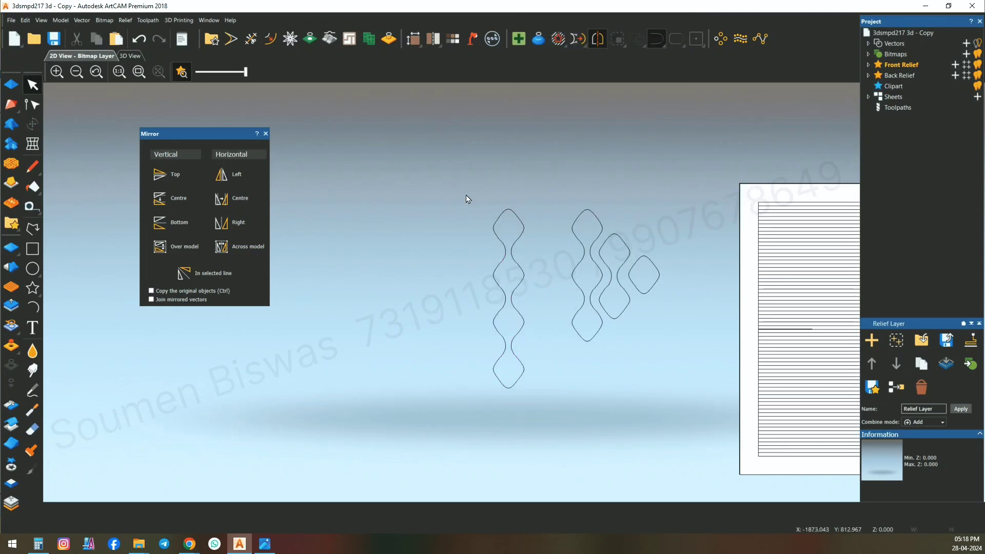
- Move the four-diamond chain up and right so its middle waist sits beside the triple diamond's middle left point
left_click(524, 326)
mouse_move(521, 325)
left_mouse_down()
mouse_move(577, 302)
mouse_move(578, 272)
left_mouse_up()
scroll(569, 253, "up", 2)
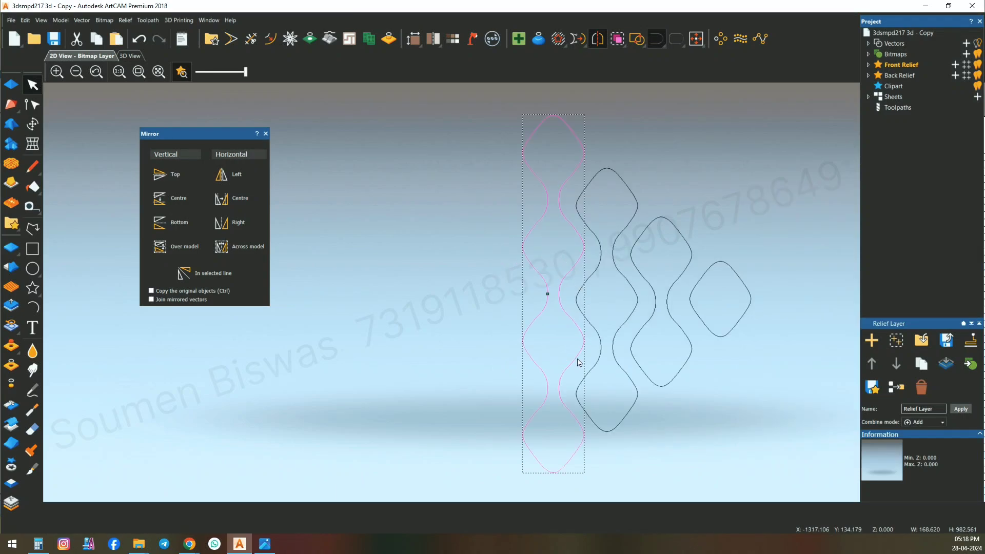
- Shift the four-diamond chain down and right beside the triple chain, and group all the diamond vectors
mouse_move(578, 363)
left_mouse_down()
mouse_move(581, 352)
mouse_move(590, 378)
left_mouse_up()
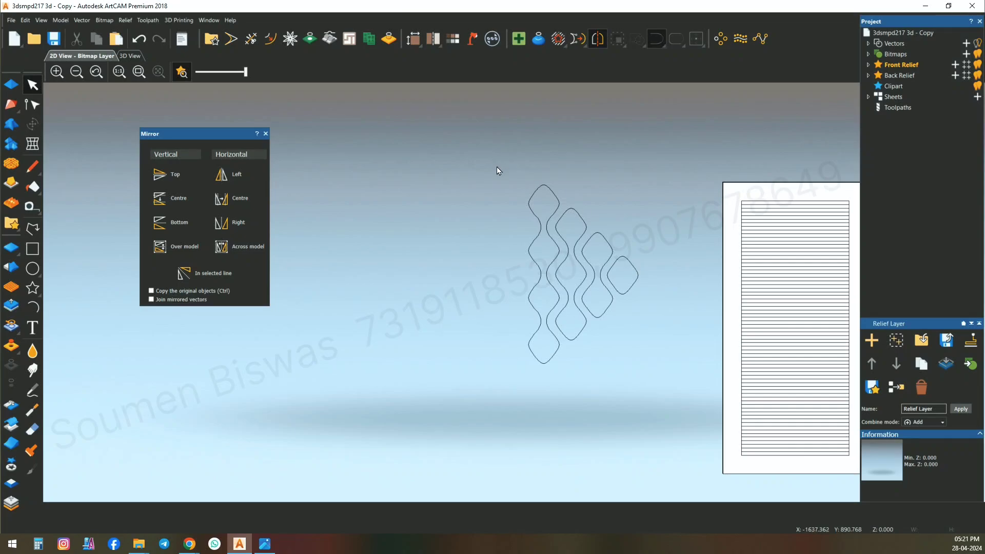
left_click_drag(498, 168, 659, 382)
right_click(608, 302)
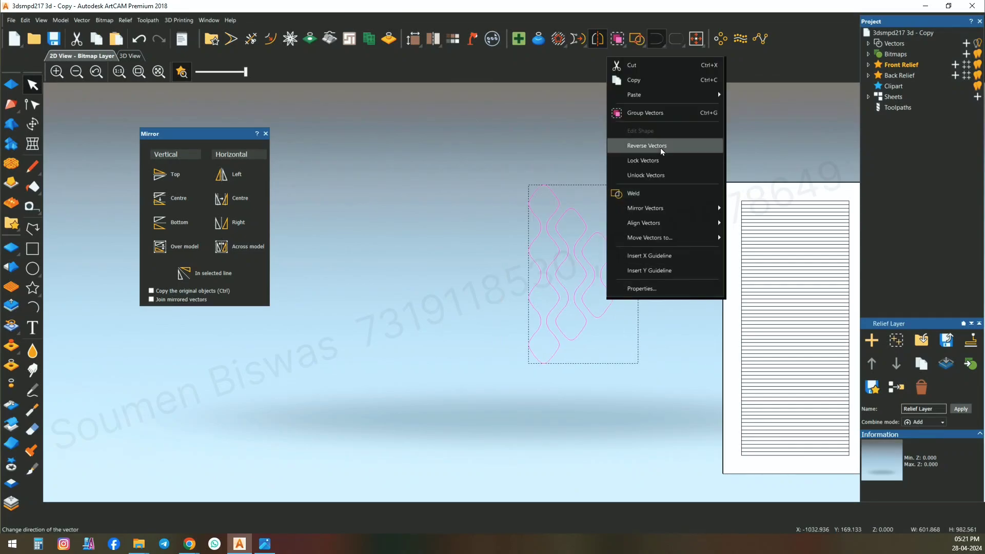
left_click(647, 119)
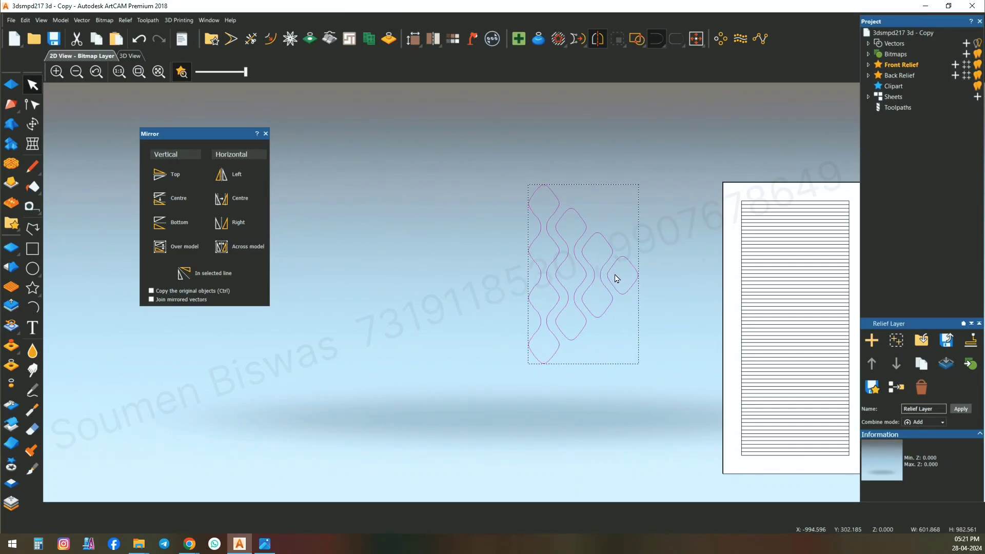
- Centre the grouped diamond chains in the door model
scroll(638, 289, "down", 3)
scroll(600, 289, "up", 3)
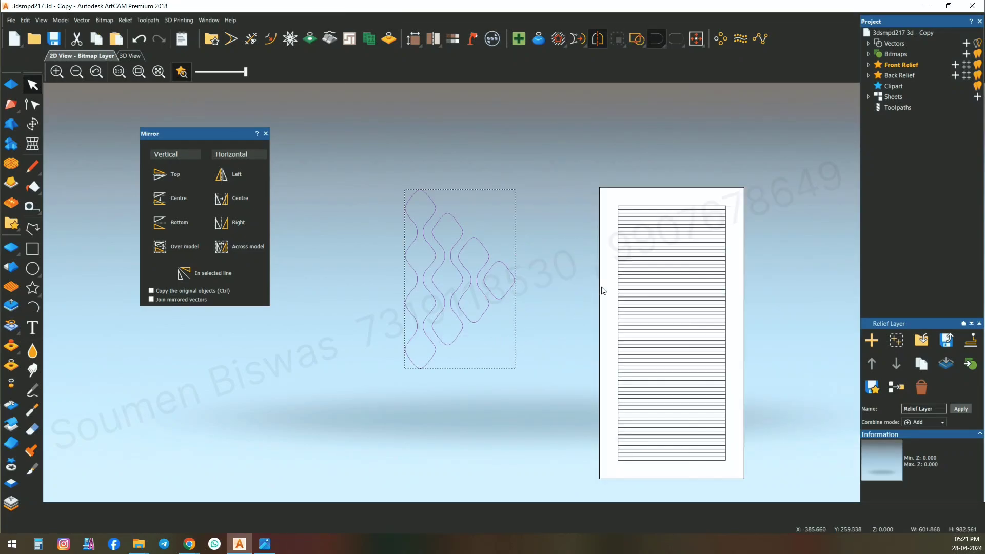
right_click(513, 276)
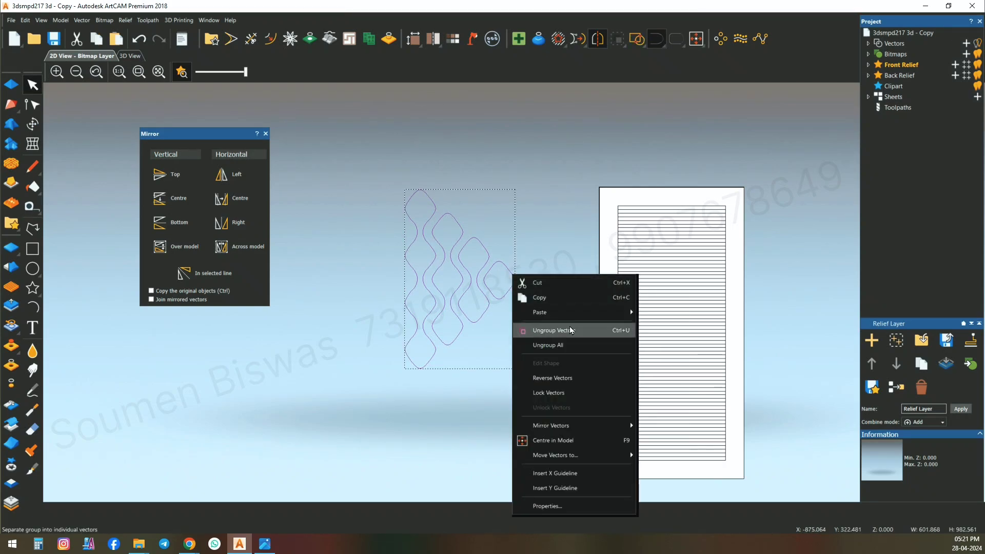
left_click(552, 439)
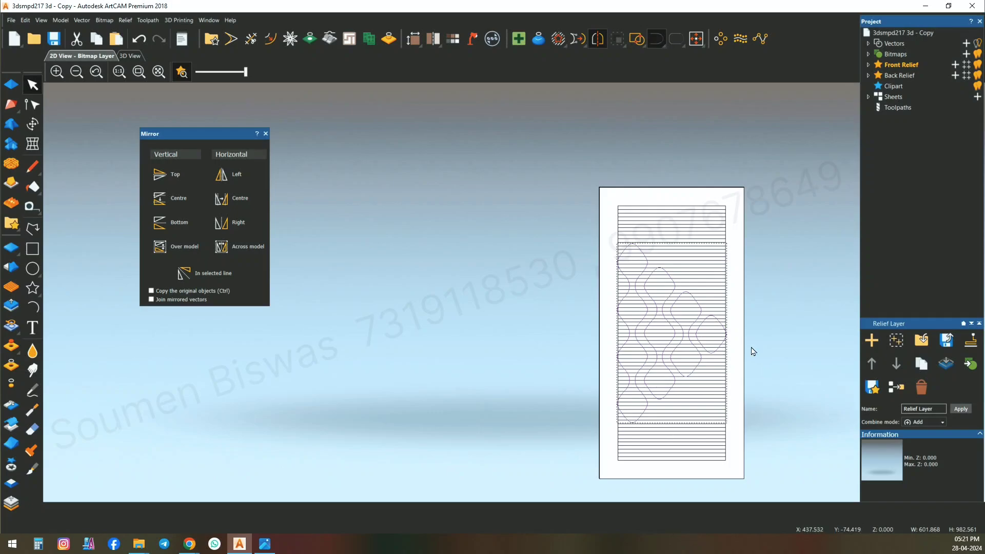
- Nudge the diamond group left until the four-diamond chain's end points line up with the strip panel's left edge
scroll(642, 344, "up", 2)
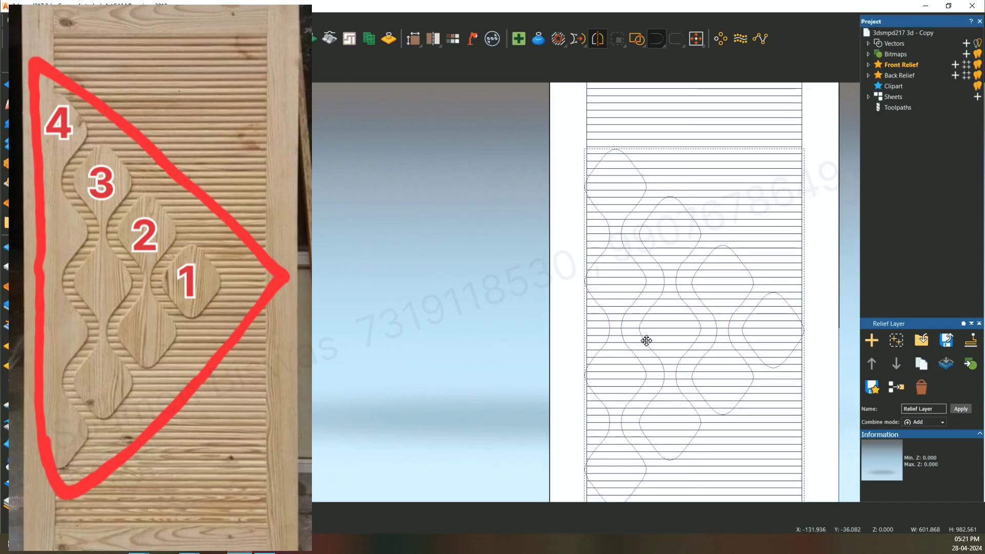
key("Left")
key("Left")
key("Left")
key("Left")
key("Left")
key("Left")
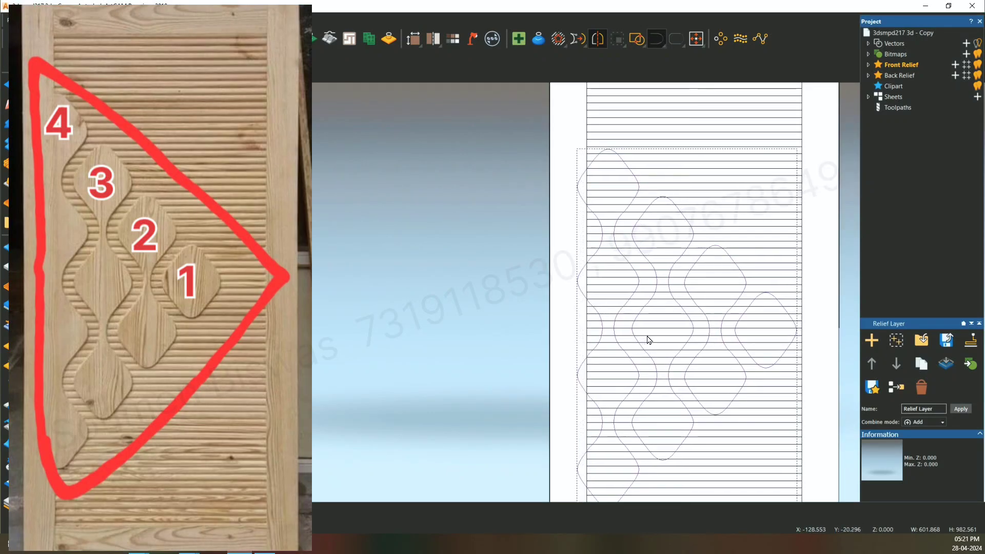
key("Left")
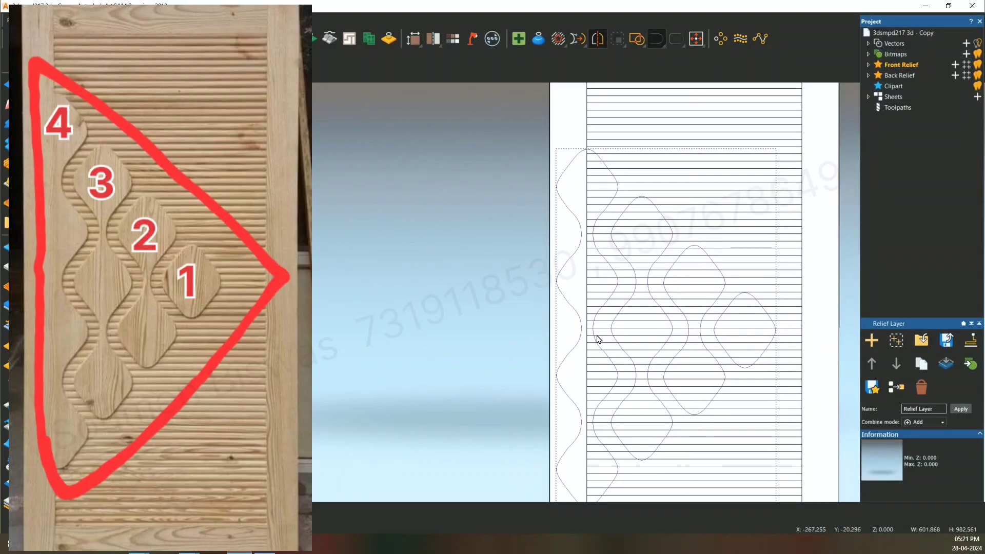
scroll(596, 339, "up", 4)
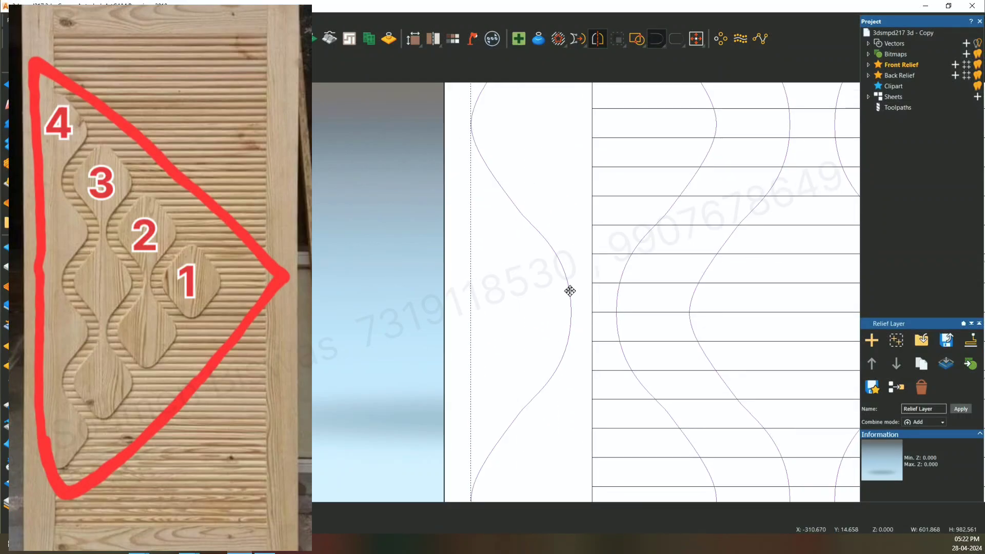
scroll(624, 340, "down", 4)
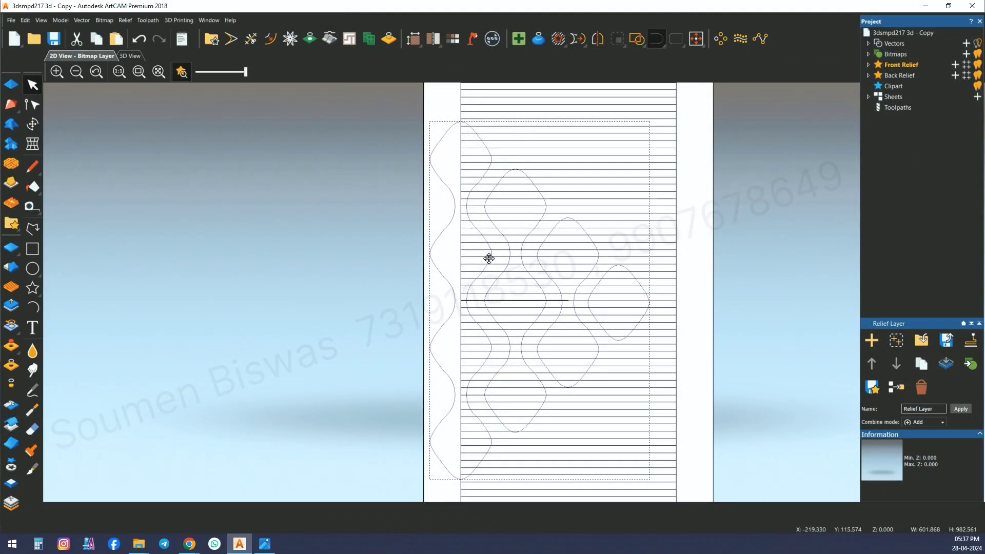
- Ungroup the diamond chains and trim off the half of the four-diamond chain lying on the left frame
right_click(488, 257)
left_click(534, 328)
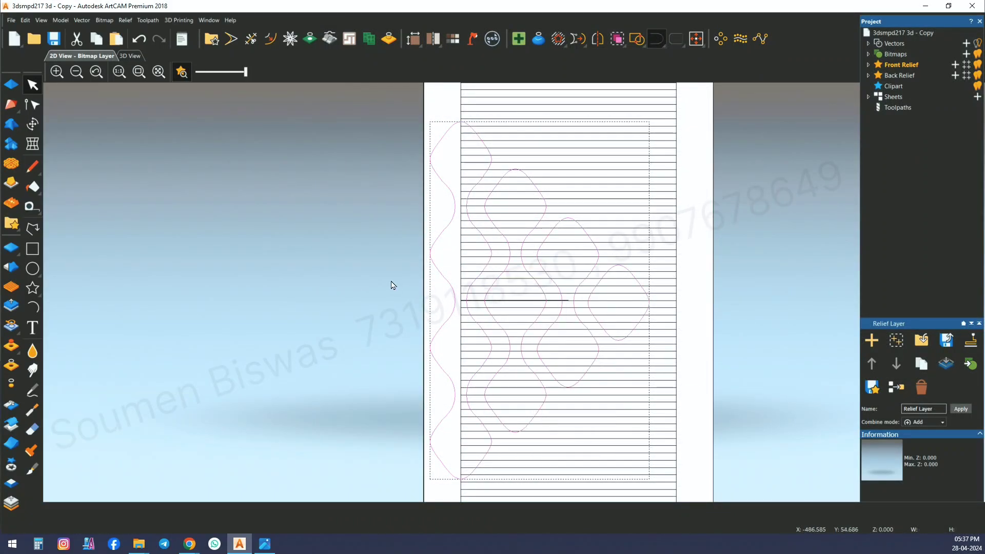
left_click(448, 283)
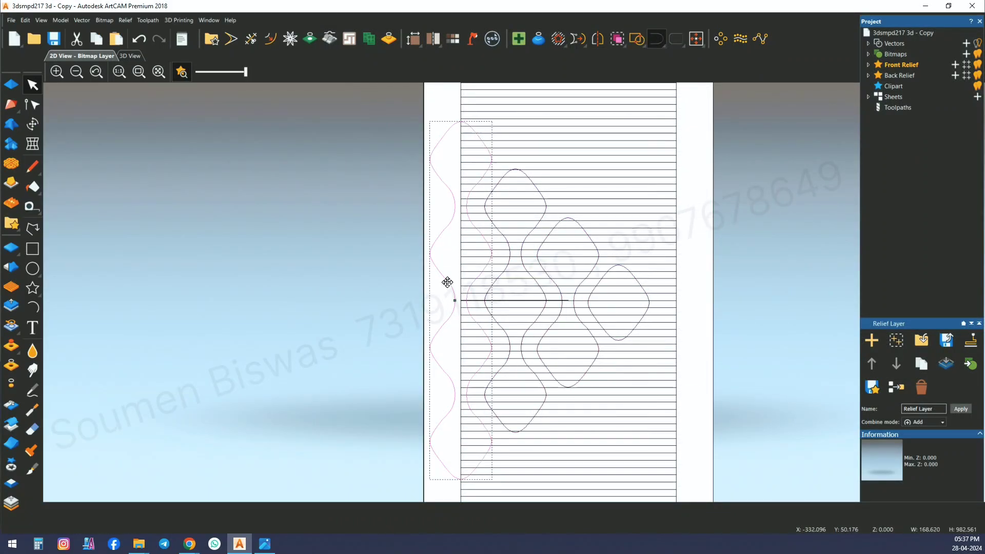
left_click(251, 38)
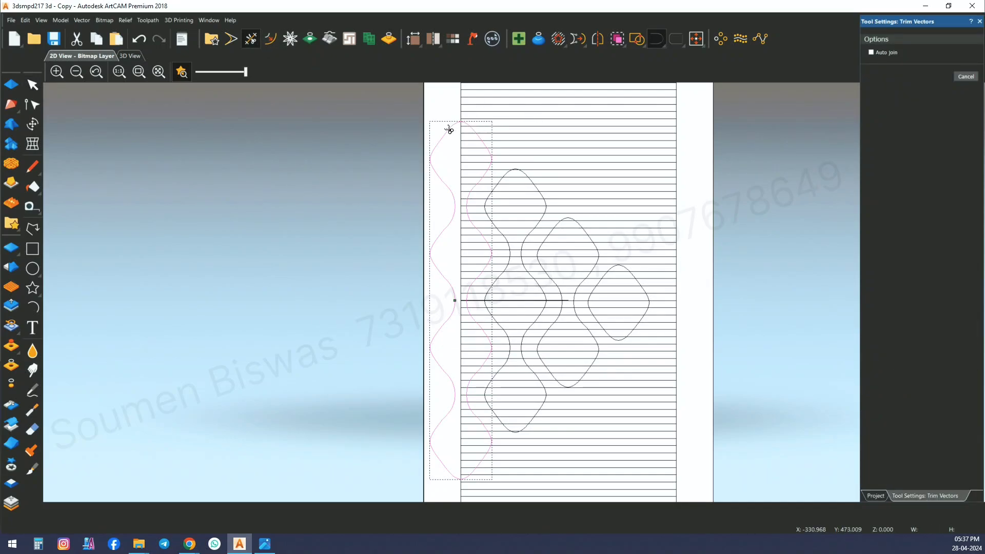
left_click(449, 130)
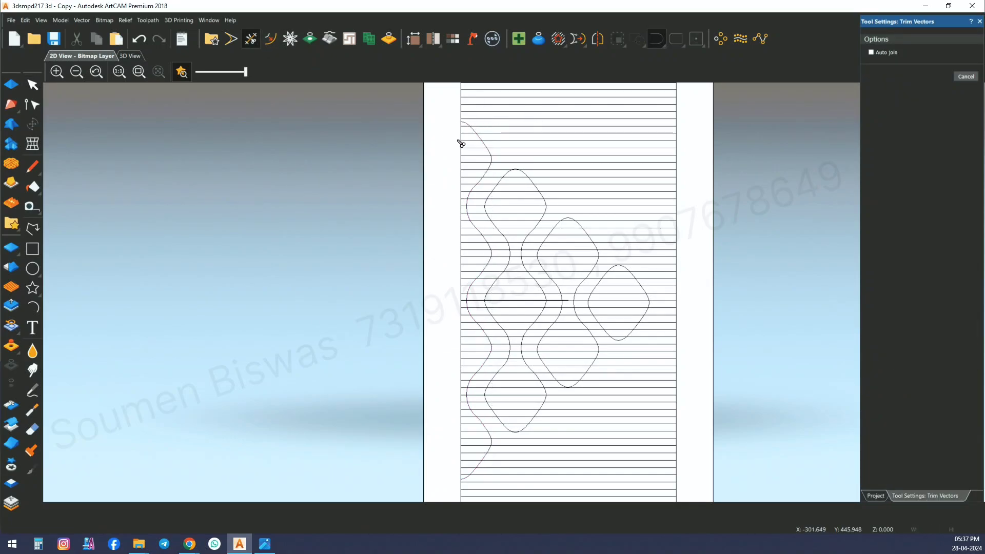
left_click(34, 88)
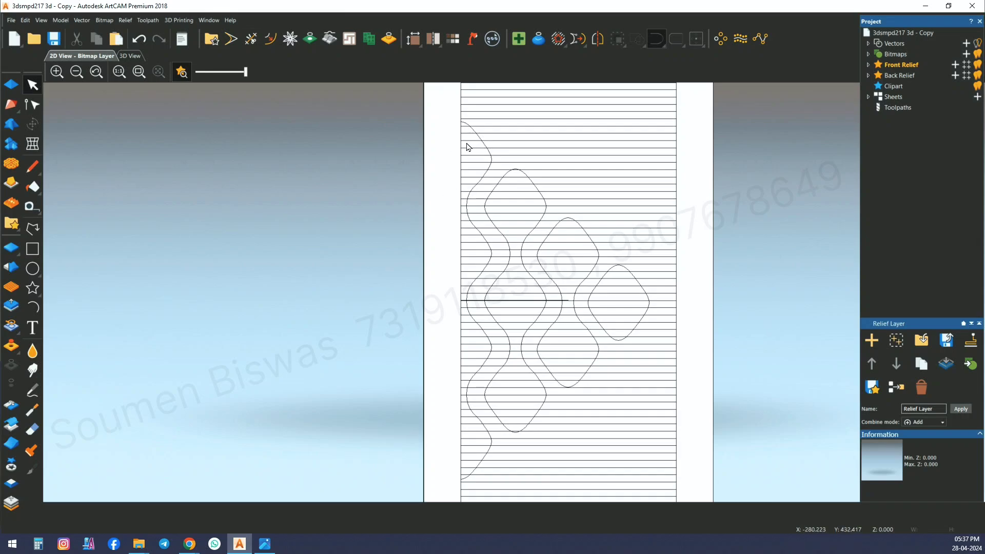
- Close the trimmed half chain with a line along the panel's left edge
left_click(484, 147)
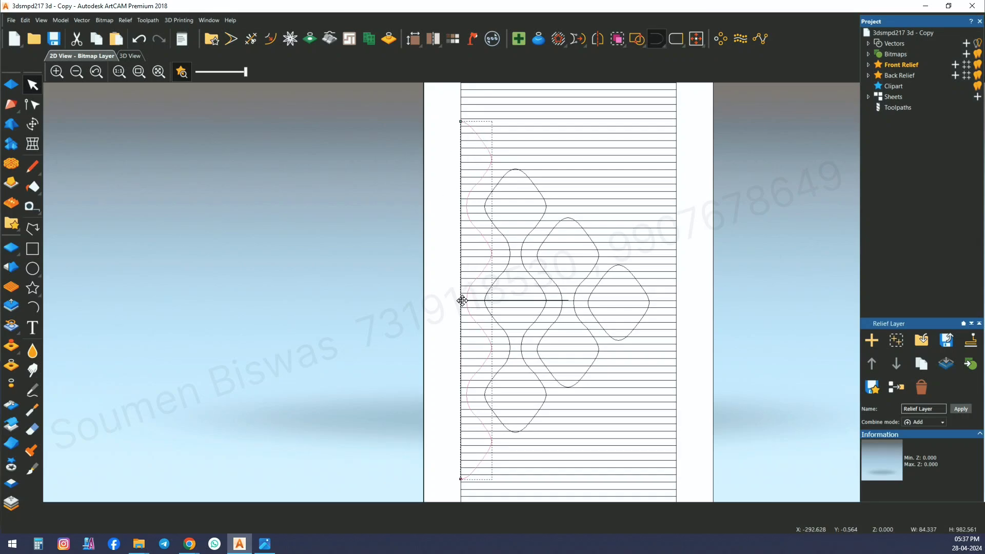
right_click(482, 243)
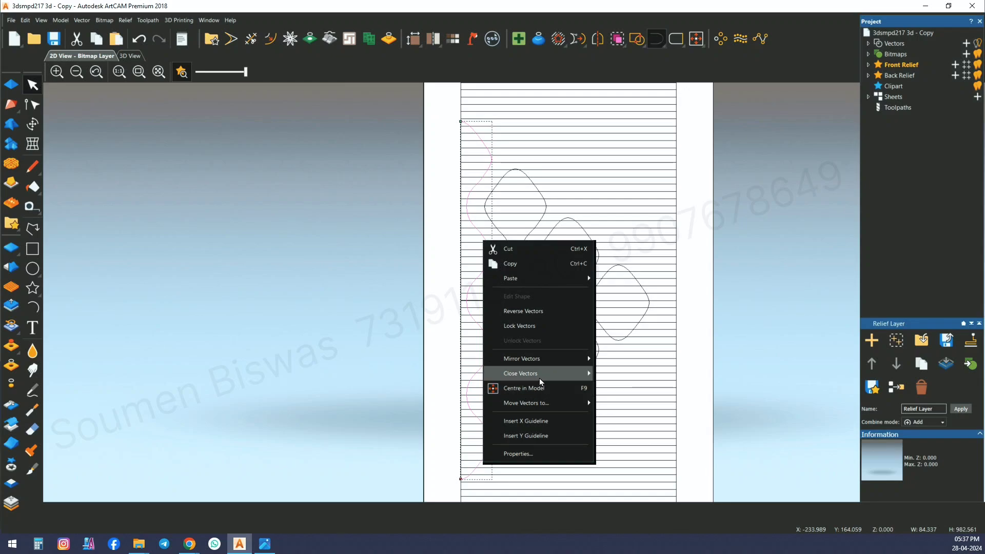
mouse_move(540, 382)
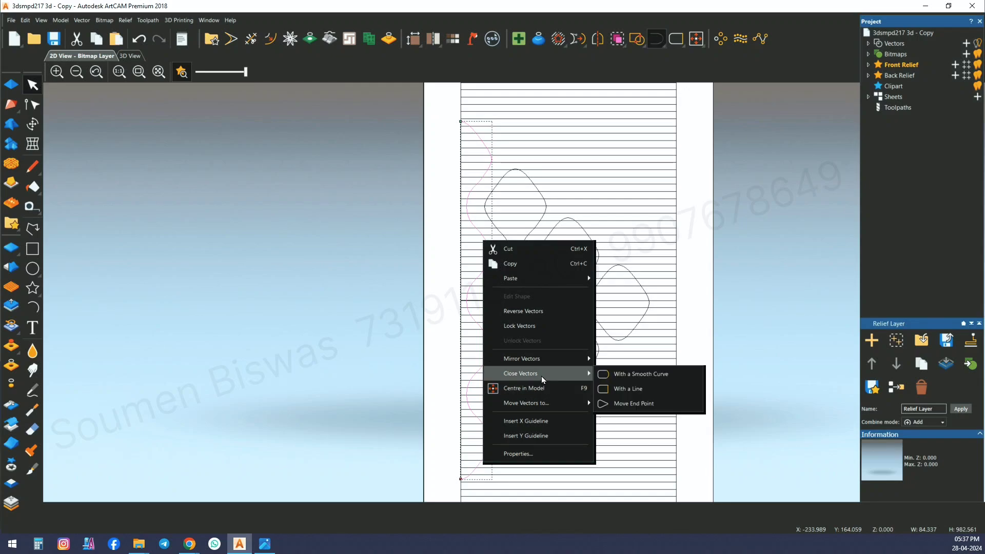
left_click(632, 394)
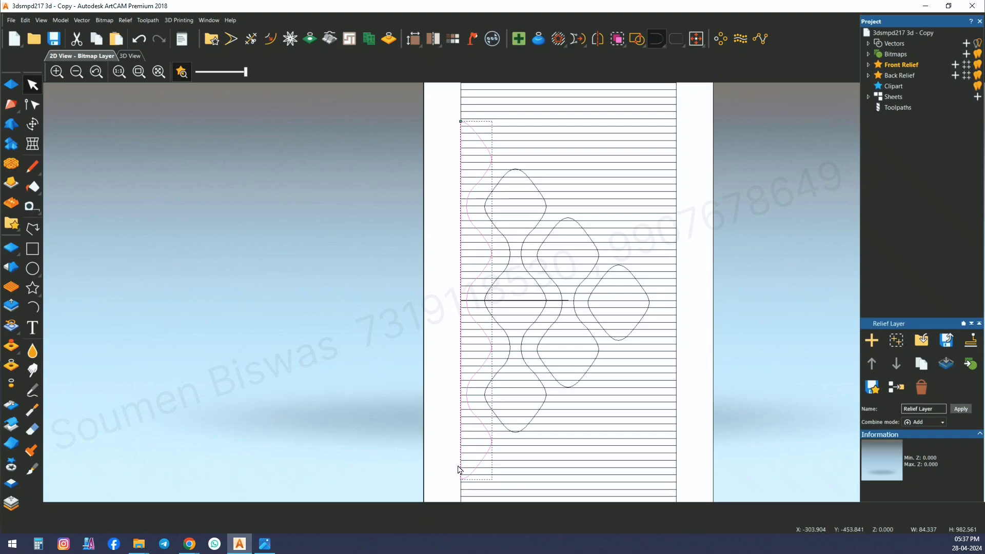
- Group the closed half chain with the triple, double and single diamond vectors
left_click(510, 247, "shift")
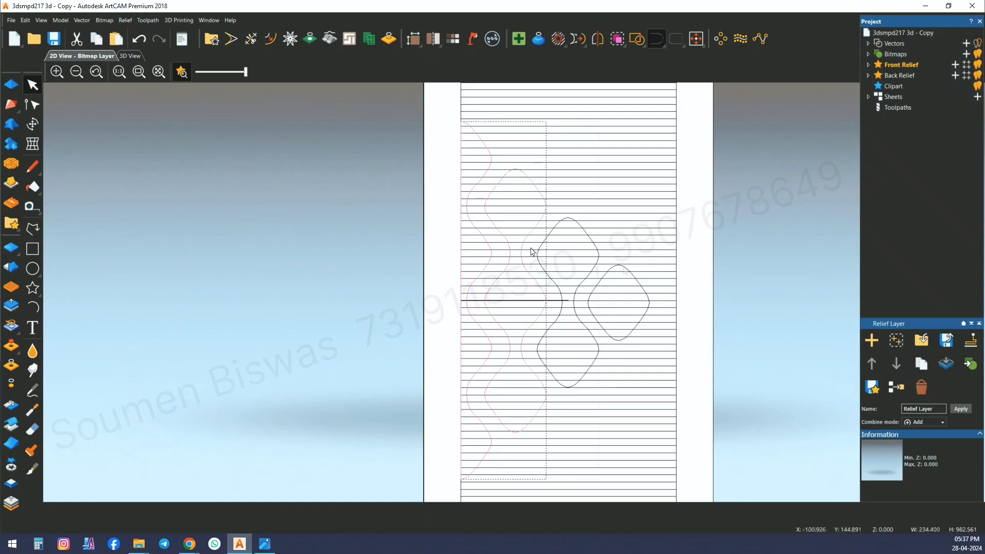
left_click(539, 261, "shift")
left_click(622, 267, "shift")
right_click(570, 214)
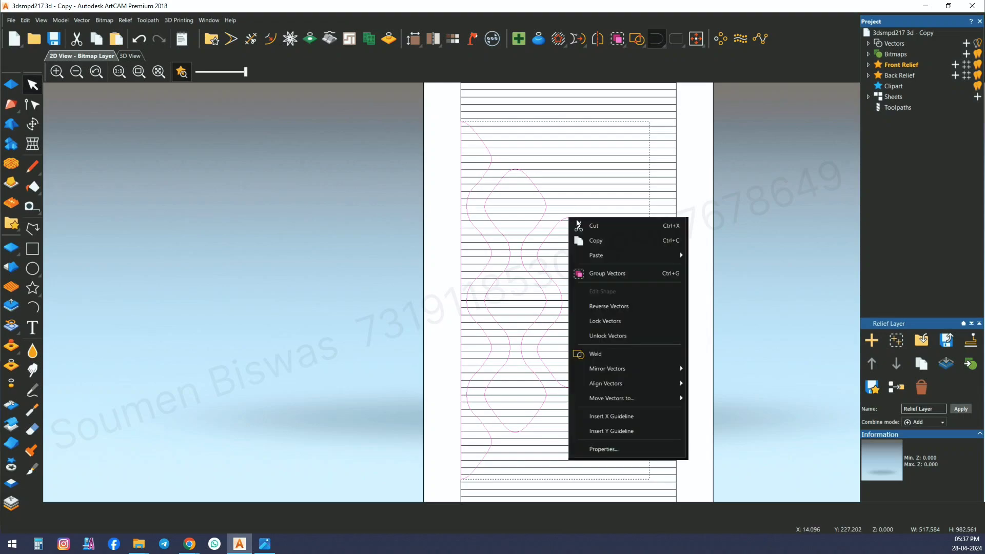
left_click(618, 276)
scroll(594, 269, "down", 2)
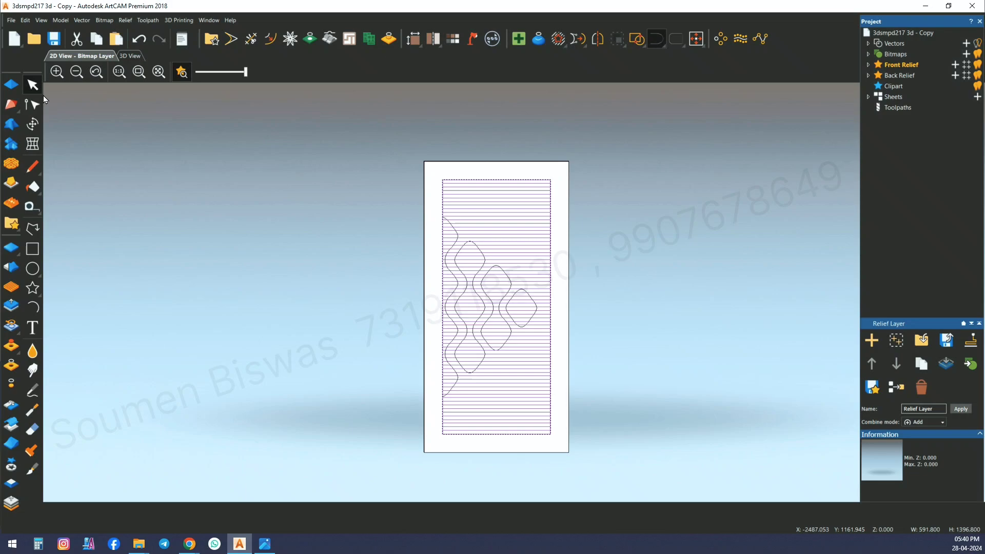
- Give the horizontal strip vectors a round relief profile with a height of 8 mm
left_click(11, 85)
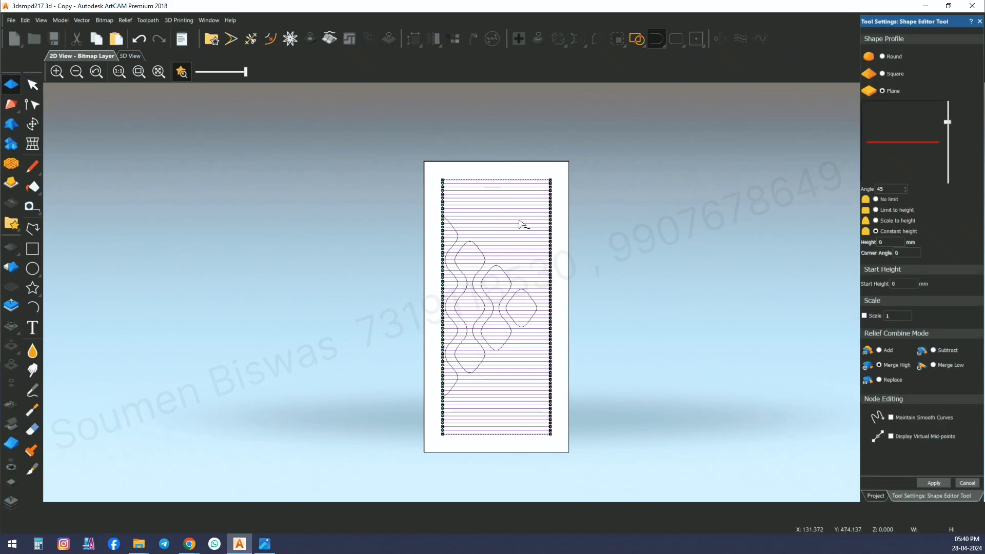
left_click(883, 56)
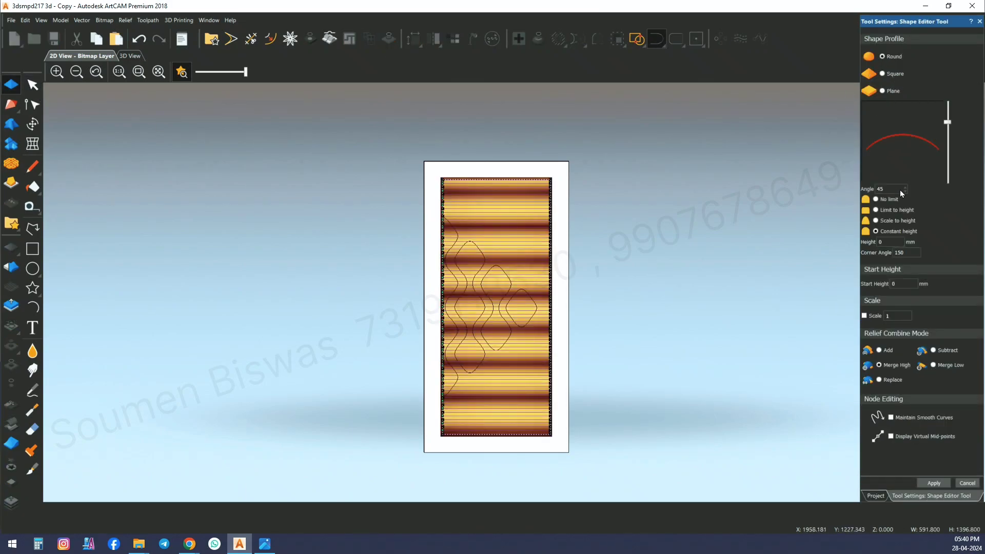
left_click(888, 242)
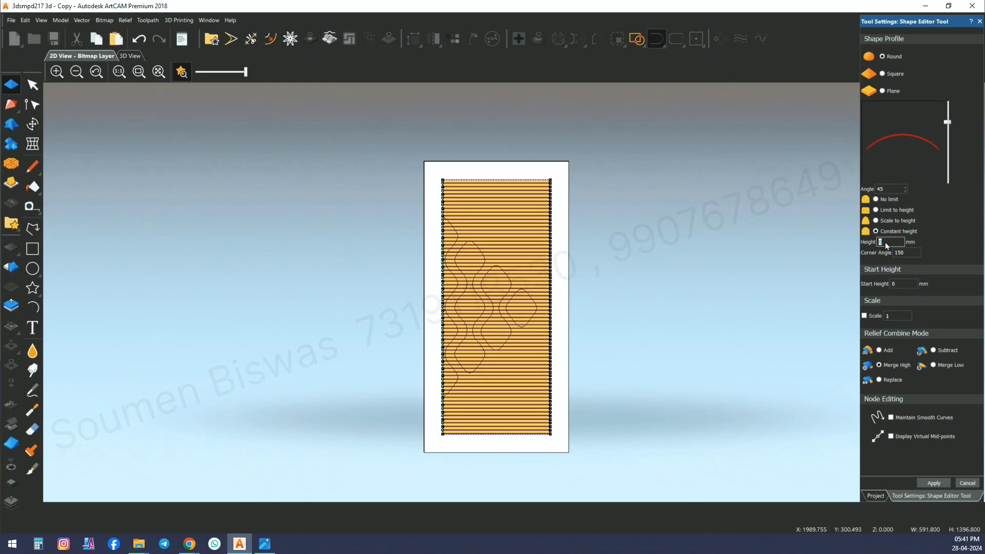
type("8")
double_click(893, 190)
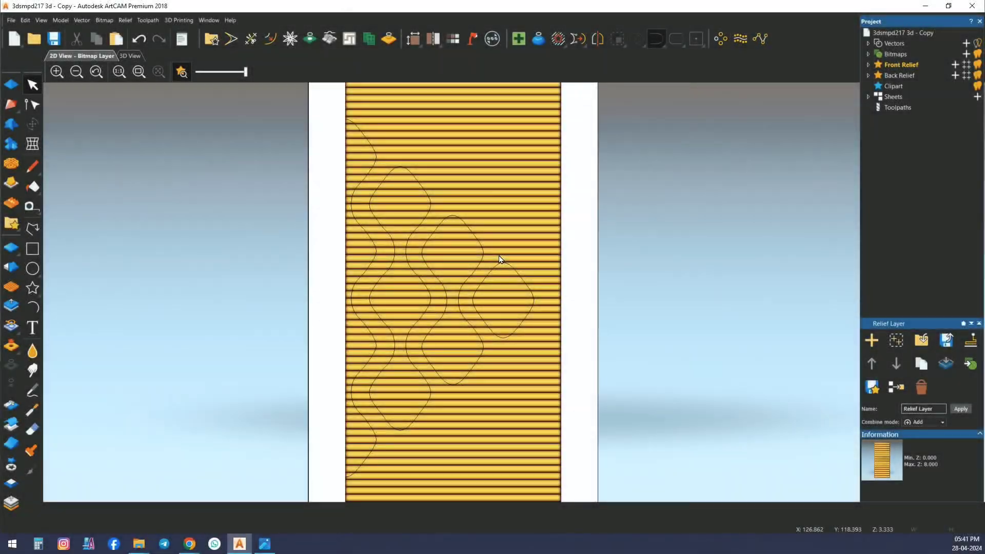
- Give the diamond group a round profile limited to a height of 2 mm, with a start height of 8 mm
scroll(493, 259, "down", 3)
scroll(486, 257, "up", 3)
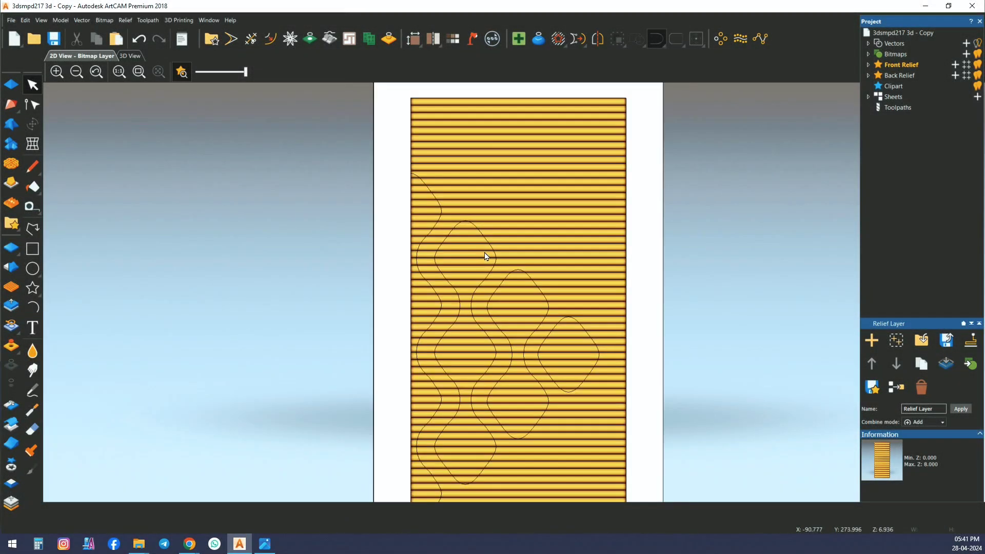
left_click(492, 252)
scroll(493, 308, "down", 2)
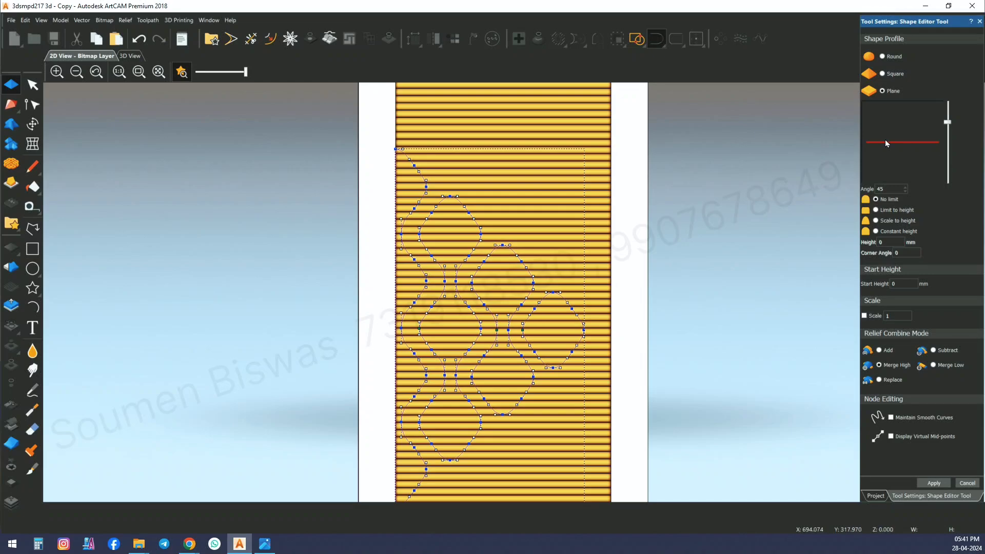
left_click(883, 58)
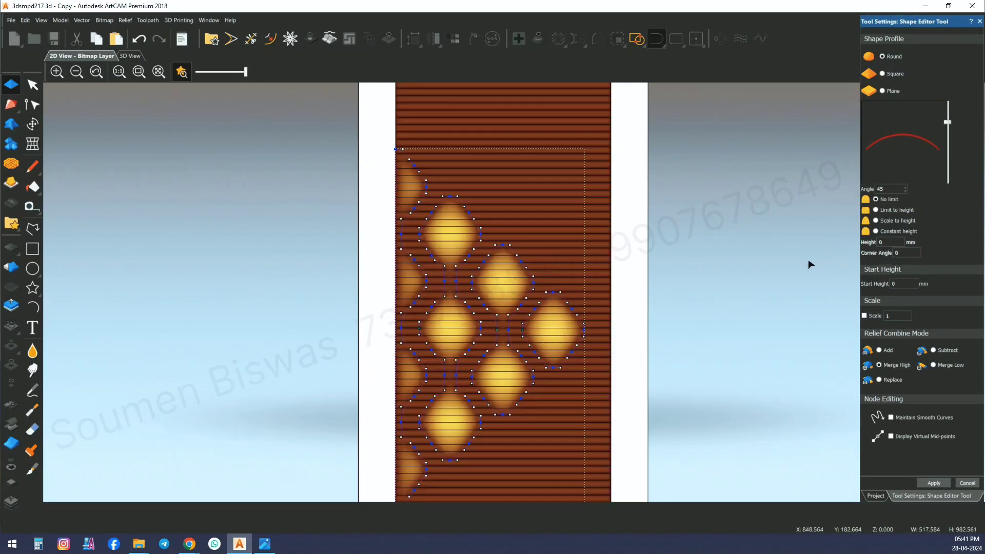
scroll(809, 264, "down", 1)
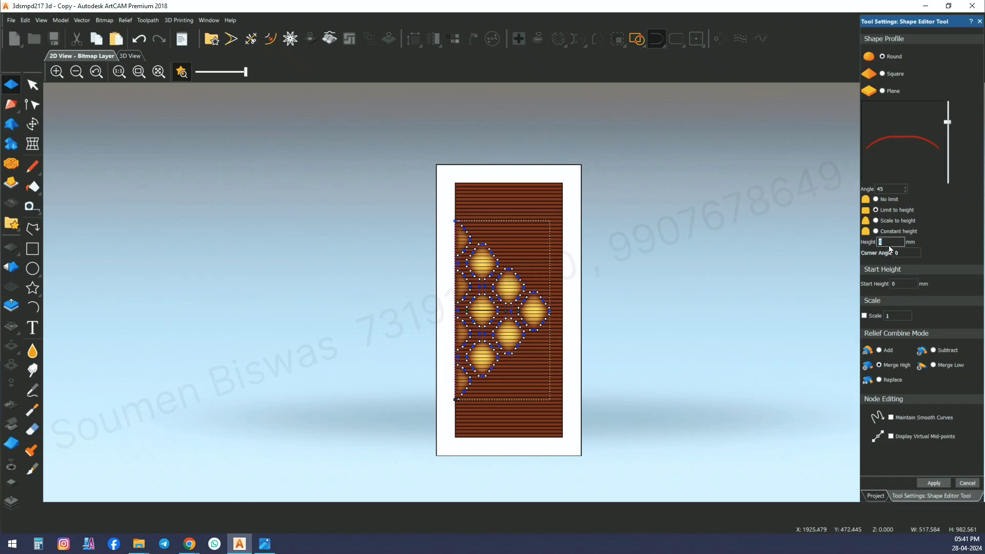
left_click(899, 286)
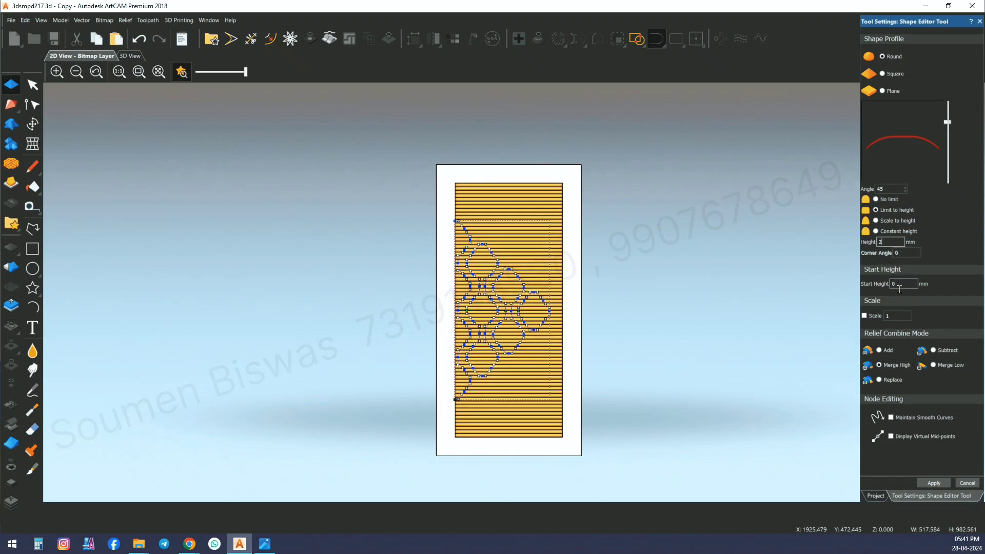
double_click(903, 284)
key("Return")
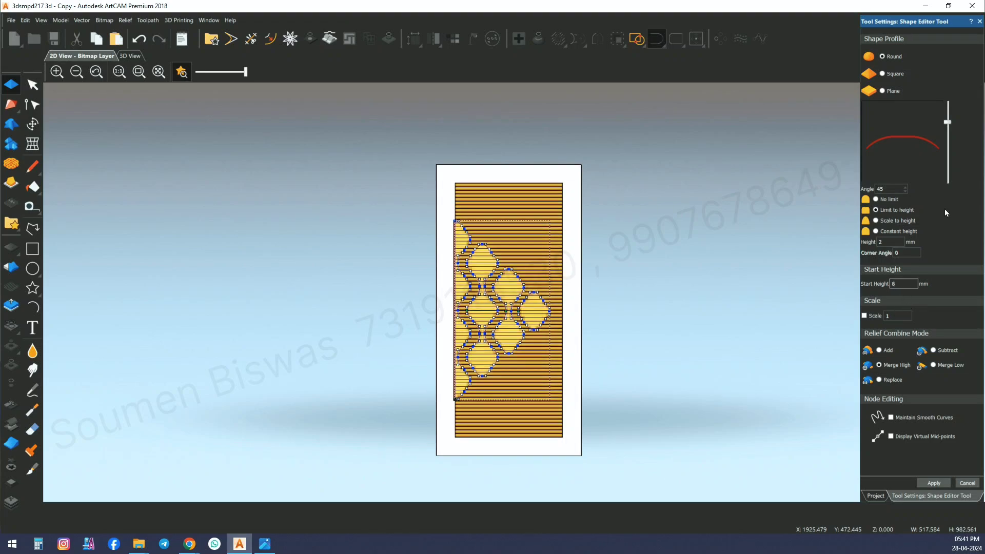
- Set the diamond group's profile angle to 90 and finish the shape editing
double_click(890, 190)
type("90")
key("Return")
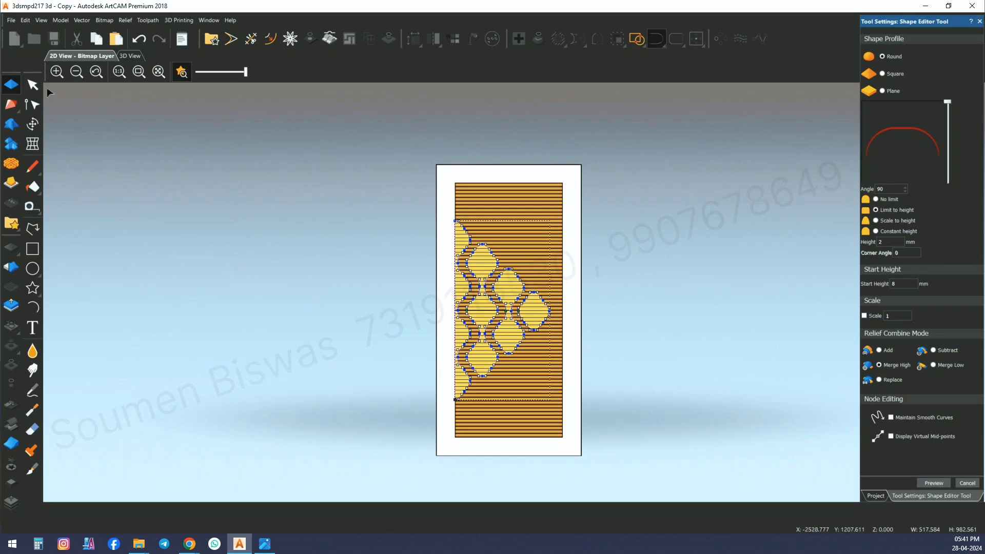
left_click(33, 84)
scroll(488, 289, "up", 2)
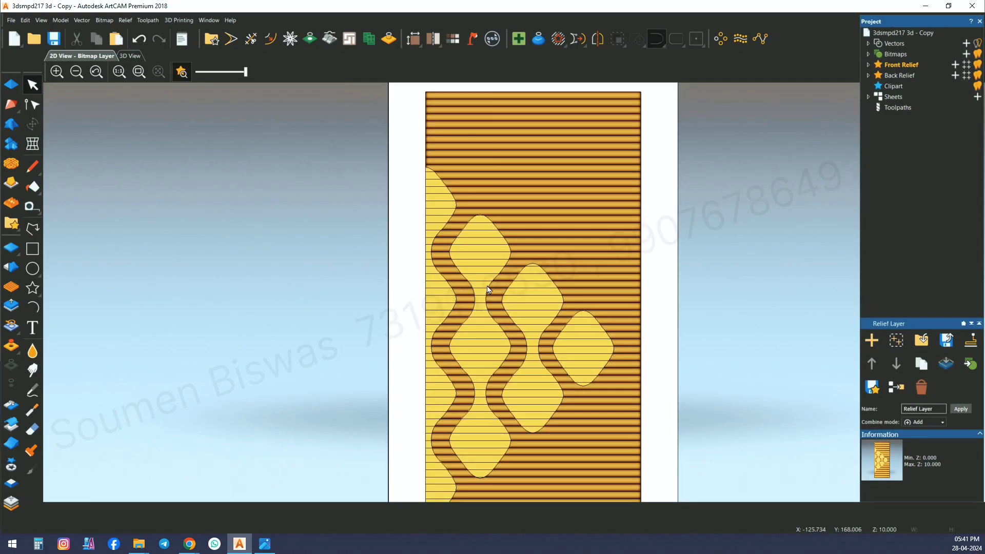
- Examine the rounded strips and raised diamond chains of the relief in 3D, from an angle and from the front
left_click(130, 56)
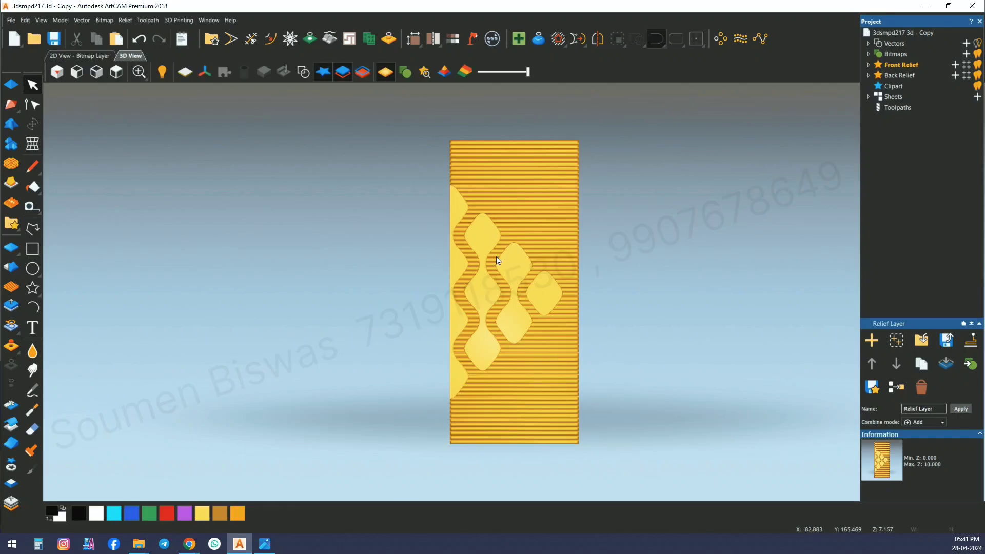
scroll(646, 304, "up", 5)
left_click_drag(531, 385, 558, 412)
scroll(499, 208, "down", 3)
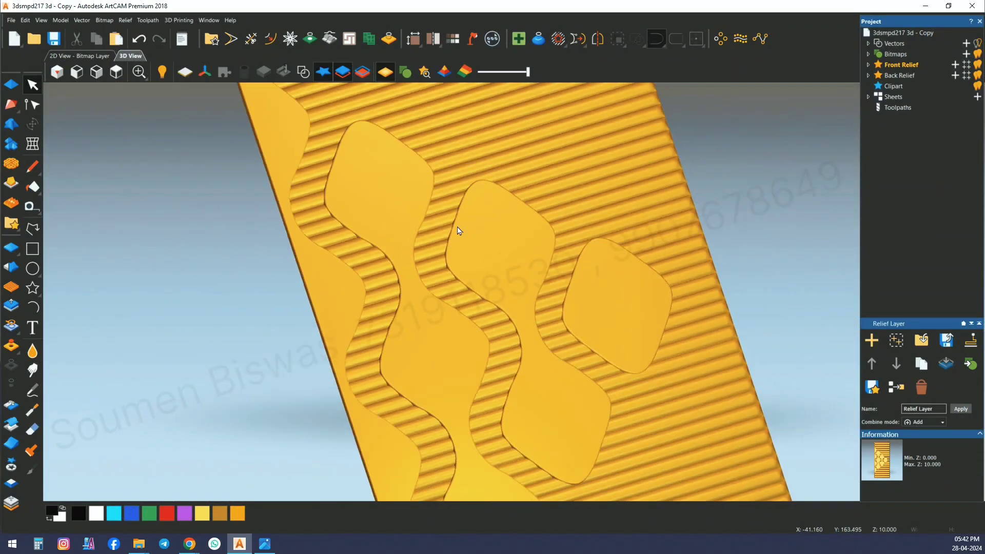
scroll(415, 179, "up", 3)
left_click_drag(461, 293, 472, 370)
scroll(513, 439, "up", 3)
left_click_drag(515, 439, 561, 292)
scroll(545, 346, "down", 5)
scroll(561, 293, "down", 1)
scroll(562, 290, "up", 2)
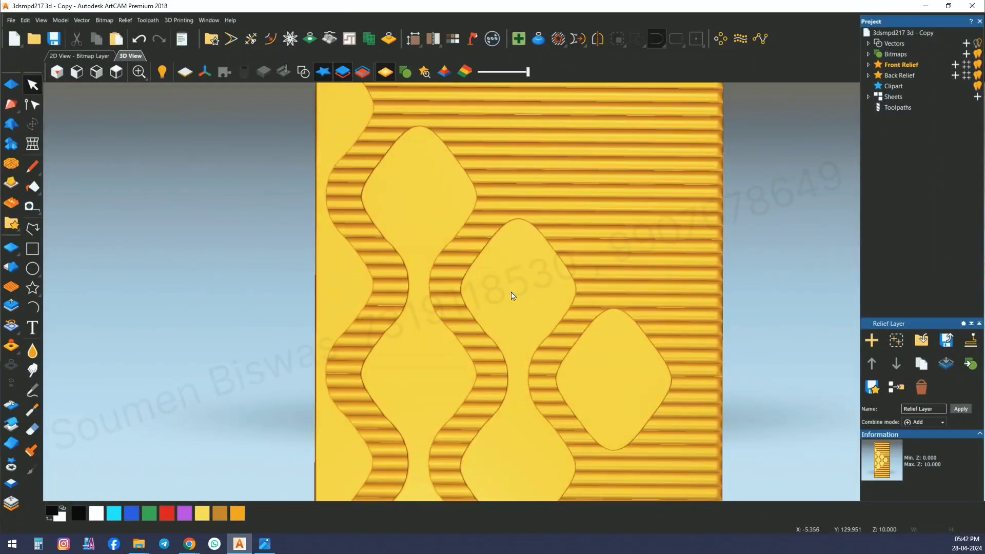
scroll(513, 294, "down", 3)
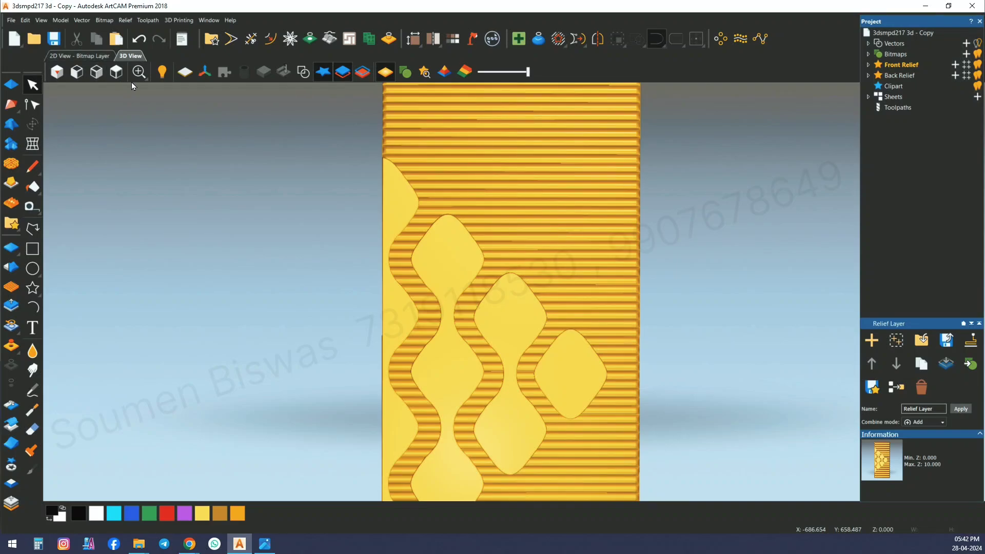
- Offset the rectangular border vector of the strip panel 5 mm inwards with radiused corners, keeping the original
left_click(98, 55)
scroll(553, 322, "down", 2)
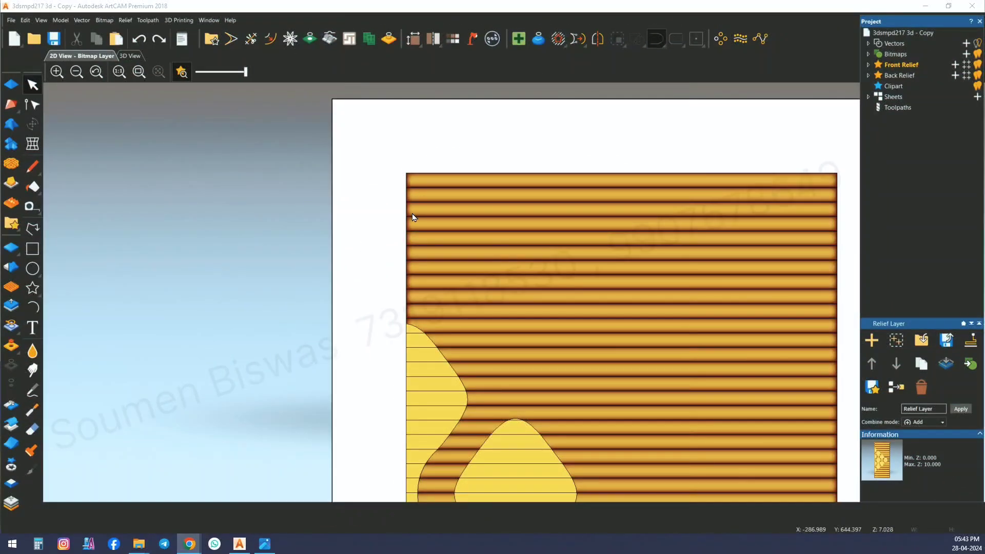
left_click(408, 183)
key("o")
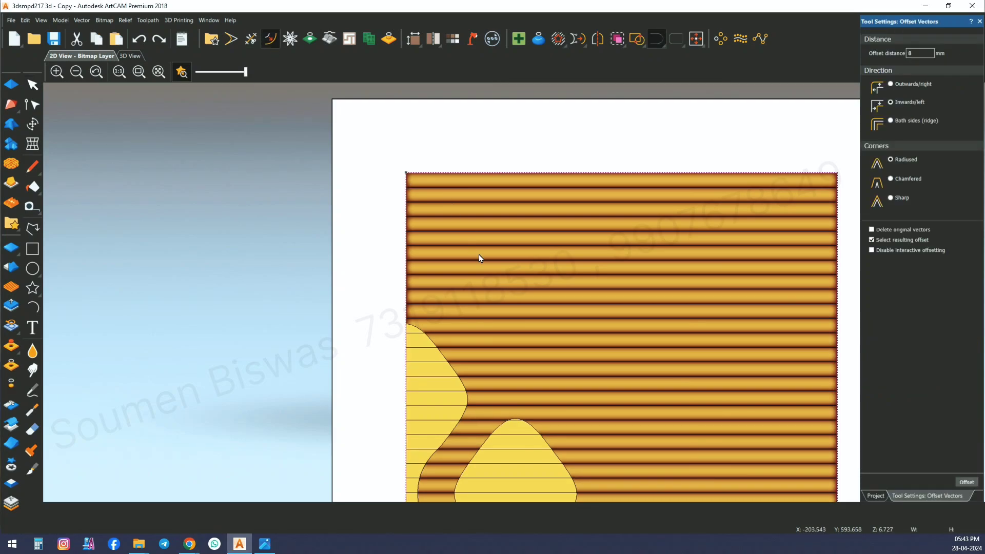
scroll(594, 330, "down", 4)
scroll(590, 359, "up", 2)
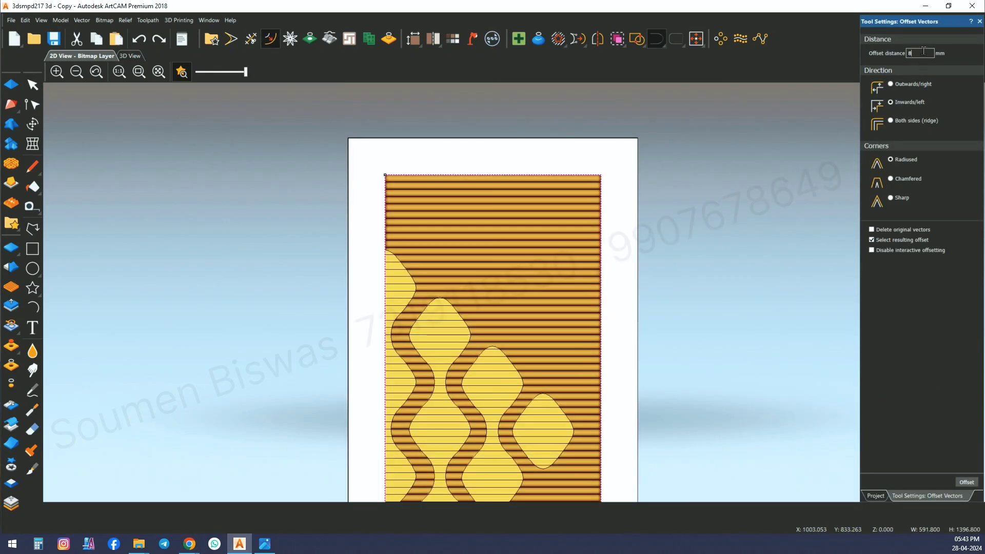
left_click(967, 484)
scroll(382, 186, "up", 4)
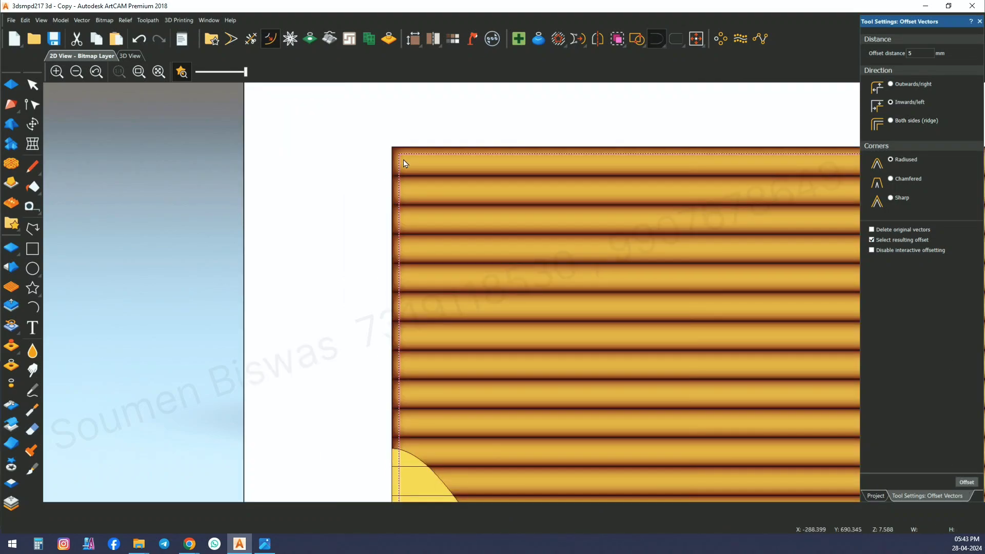
left_click(32, 84)
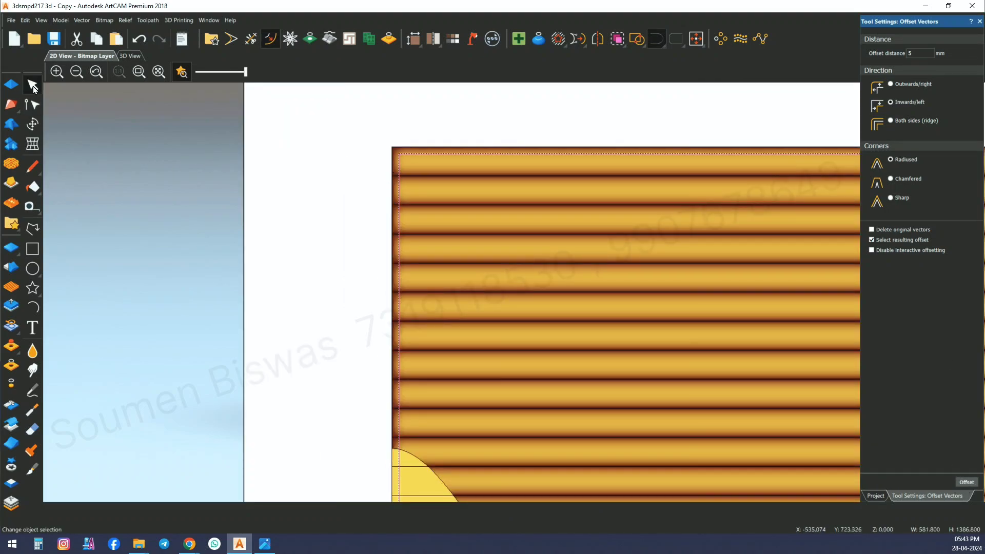
left_click(419, 194)
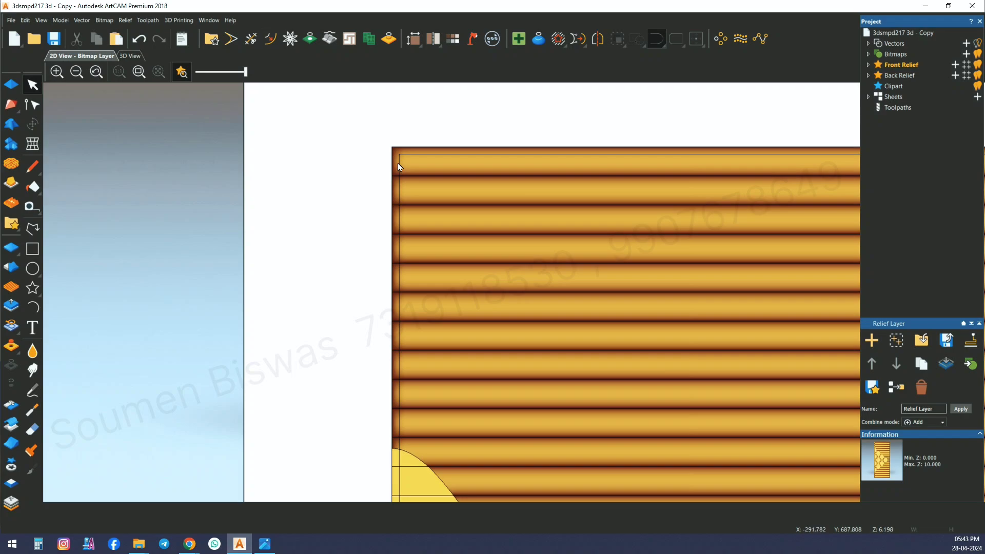
- Give the panel's outer border and its inward offset a plane profile with a start height of 10 mm, using Merge High
left_click(398, 163)
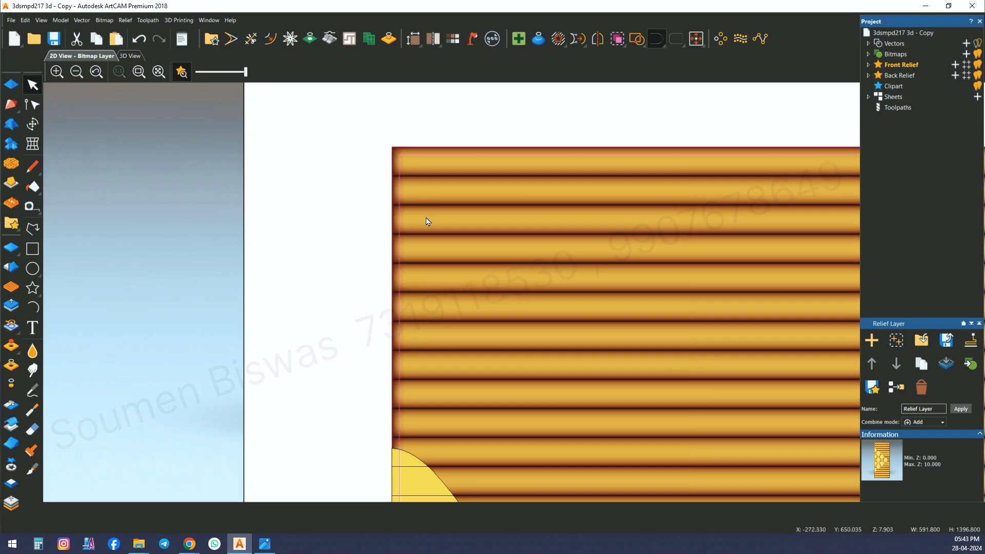
scroll(572, 348, "down", 5)
scroll(616, 424, "up", 5)
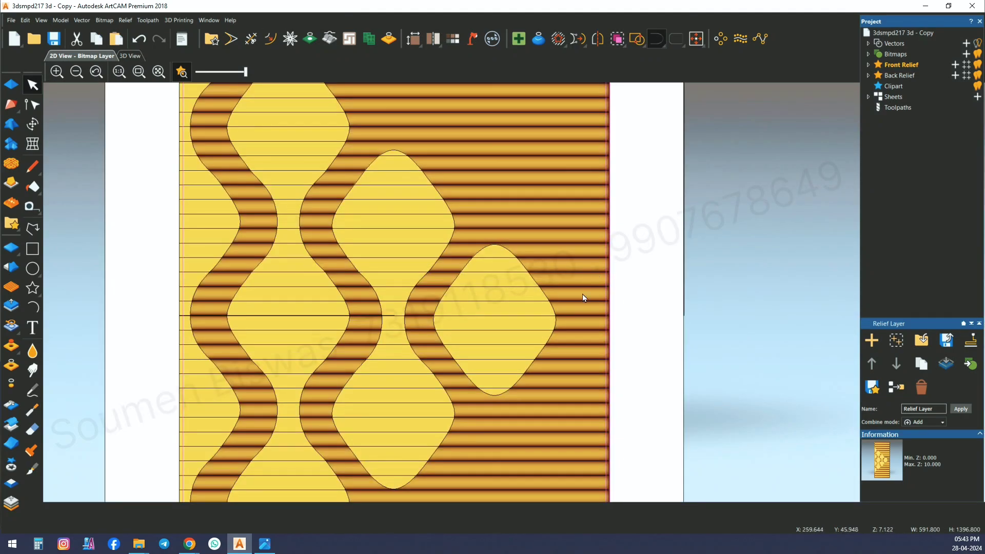
left_click(8, 84)
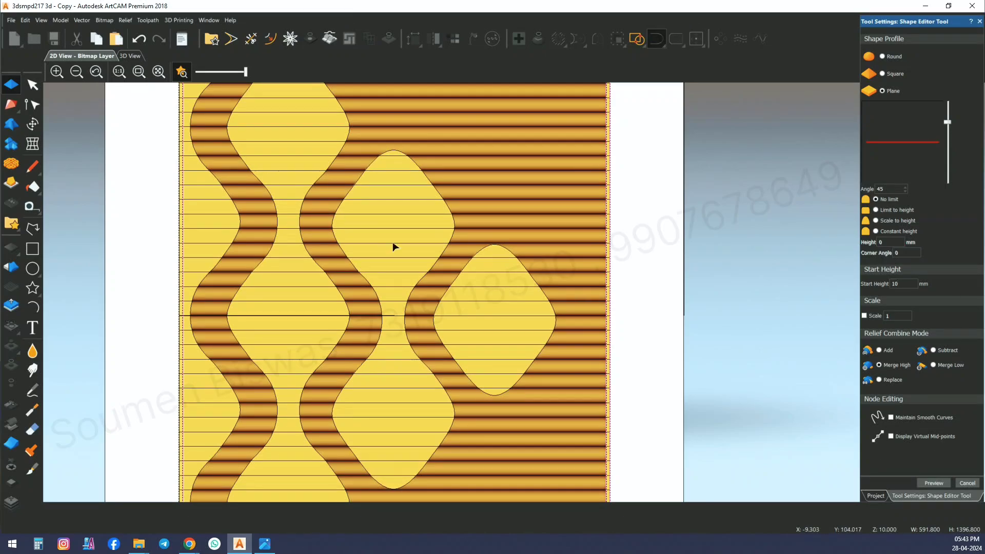
left_click(39, 93)
scroll(606, 245, "down", 4)
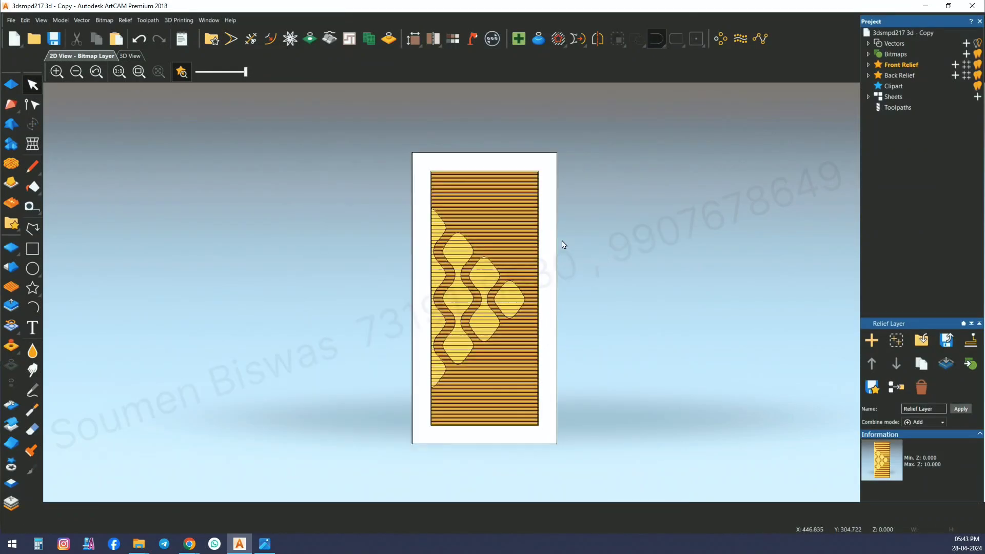
- Inspect the relief's thin raised border, strips and diamonds in 3D, from the side and at several angles
left_click(135, 56)
left_click(84, 76)
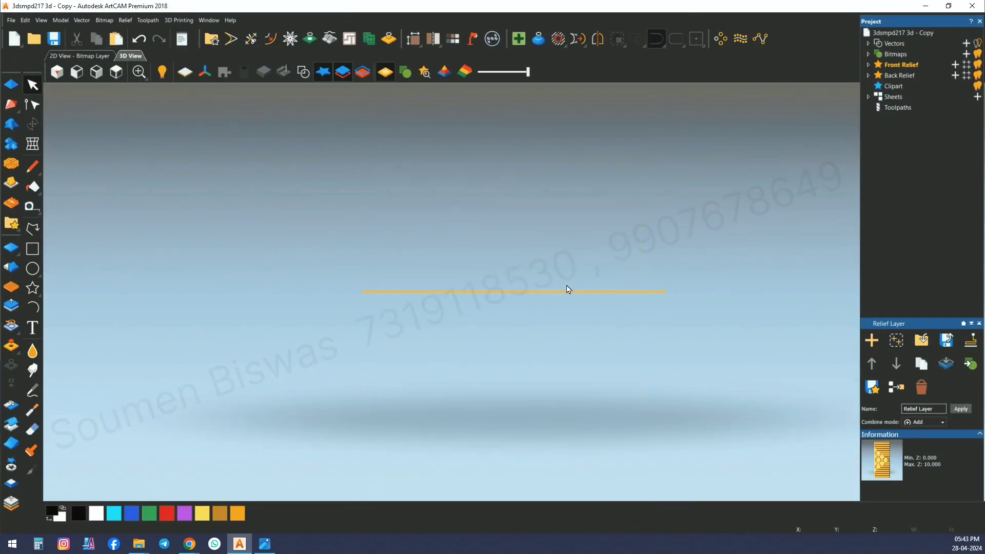
left_click_drag(511, 310, 680, 363)
scroll(594, 322, "up", 2)
mouse_move(594, 322)
left_mouse_down()
mouse_move(586, 349)
mouse_move(590, 341)
left_mouse_up()
scroll(504, 97, "up", 4)
mouse_move(505, 121)
left_mouse_down()
mouse_move(571, 189)
mouse_move(591, 144)
left_mouse_up()
scroll(554, 286, "down", 6)
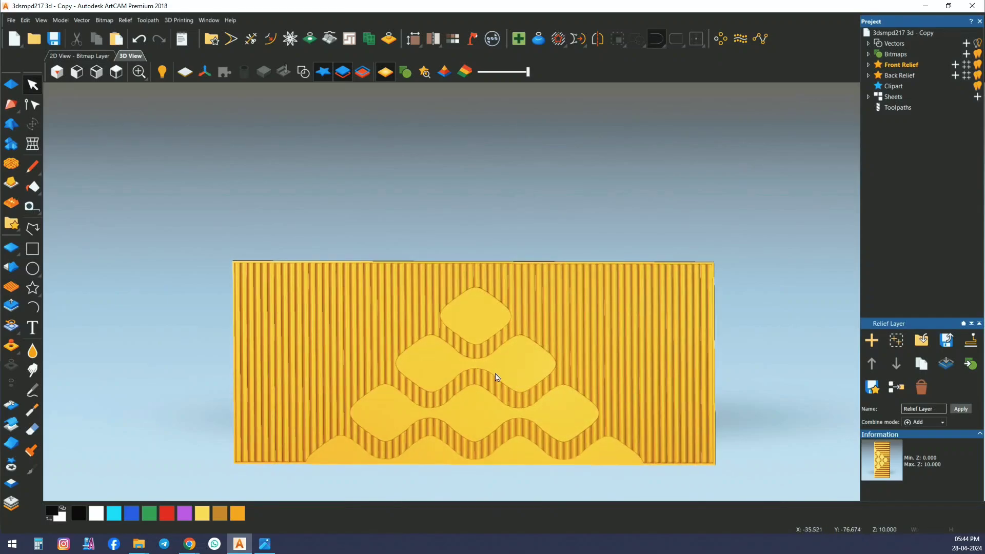
scroll(495, 377, "up", 3)
scroll(533, 273, "down", 3)
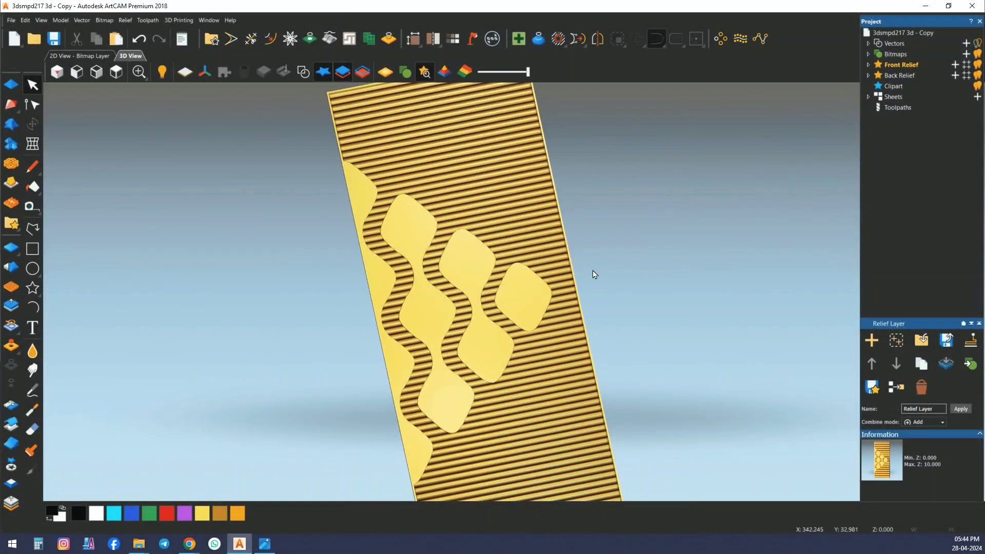
left_click_drag(614, 282, 650, 360)
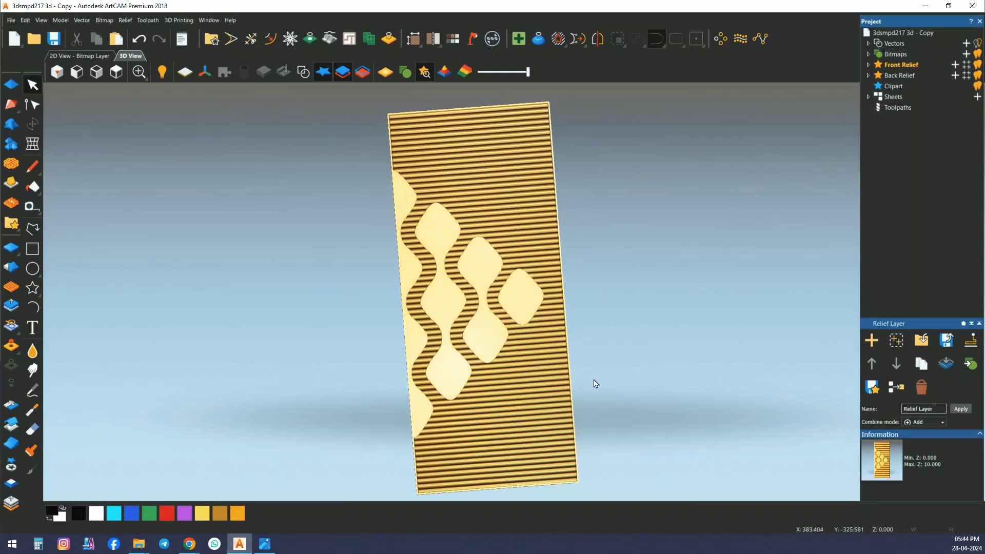